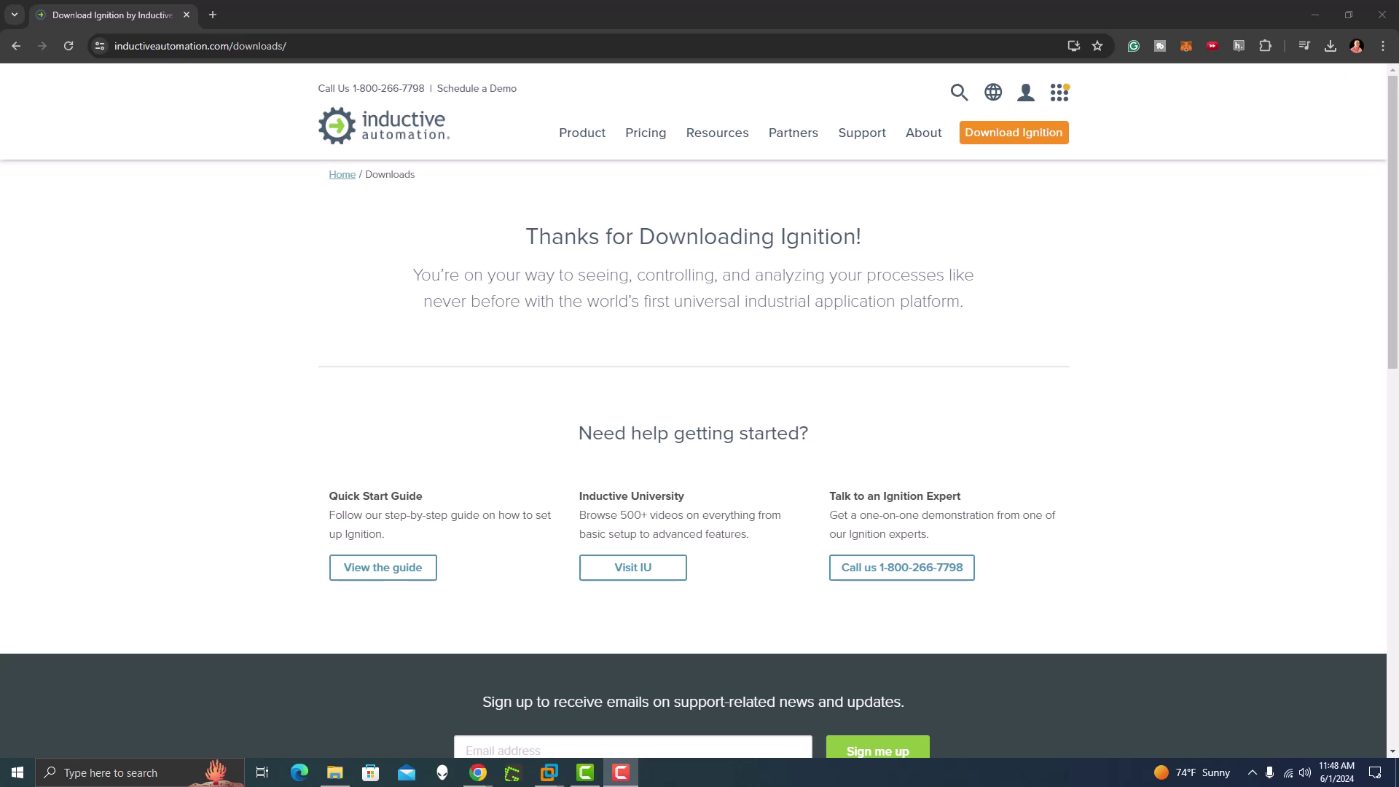
# Step: Select part of the current page's web address, then deselect it
pyautogui.moveTo(233, 46); pyautogui.dragTo(93, 46)
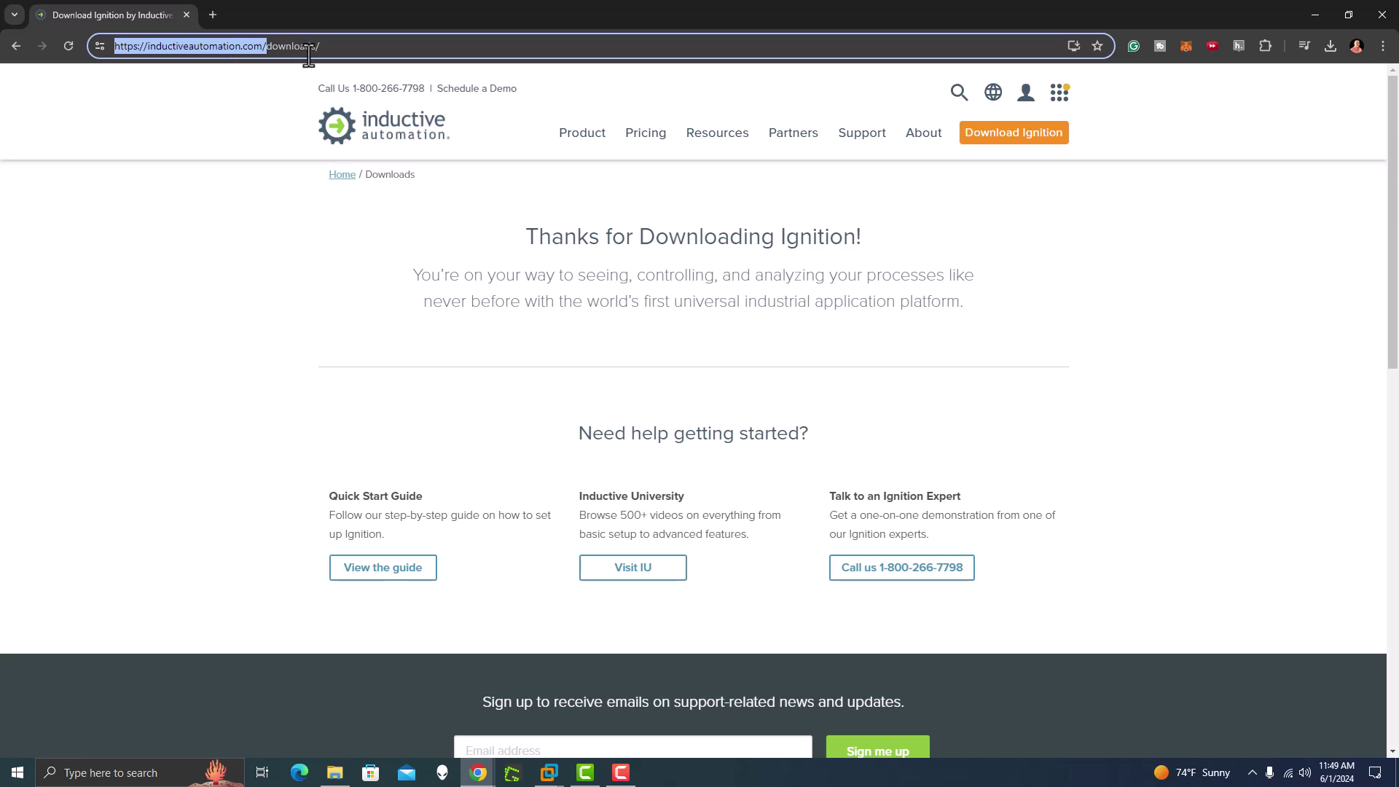
pyautogui.moveTo(324, 46); pyautogui.dragTo(190, 46)
pyautogui.click(1093, 299)
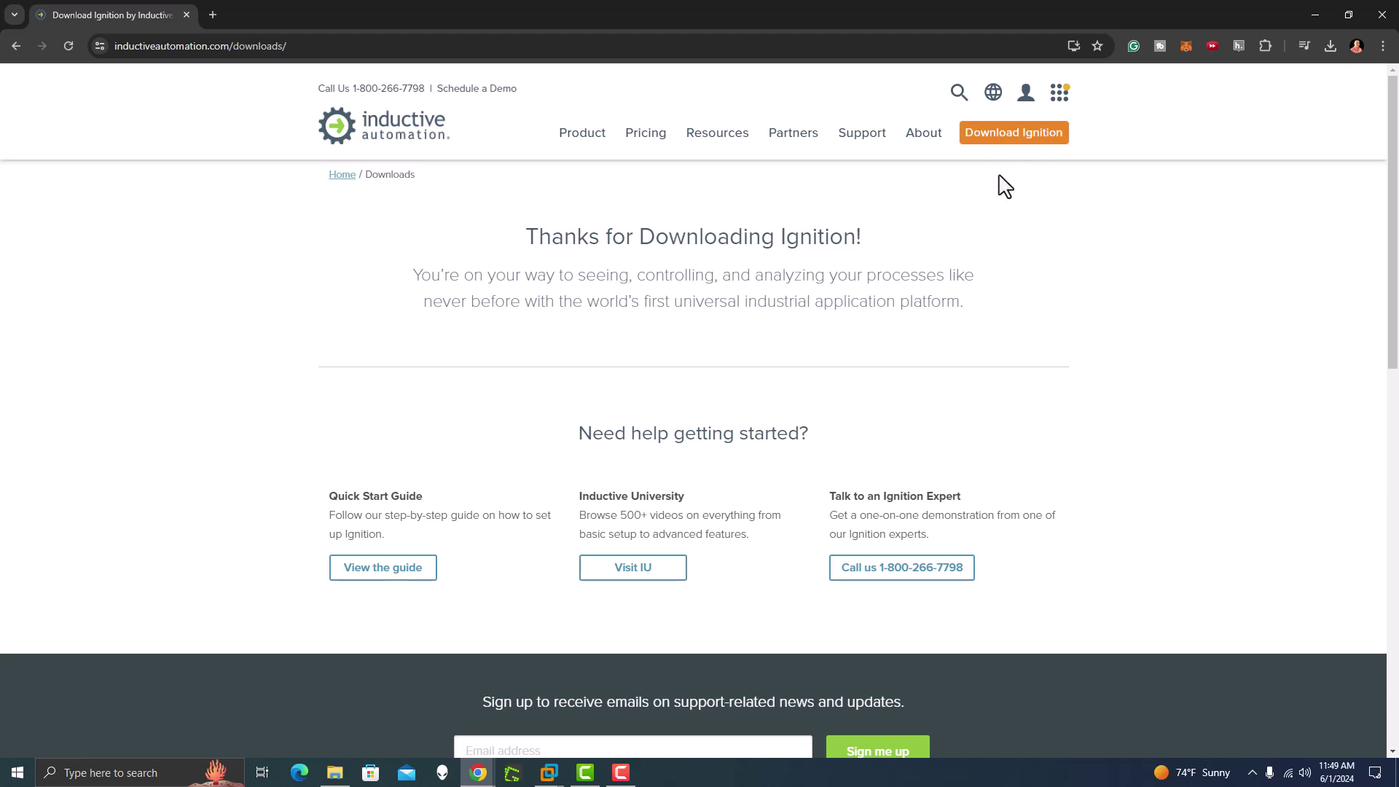
# Step: Copy the Ignition installer from Downloads and switch to the Windows 10 virtual machine
pyautogui.click(337, 776)
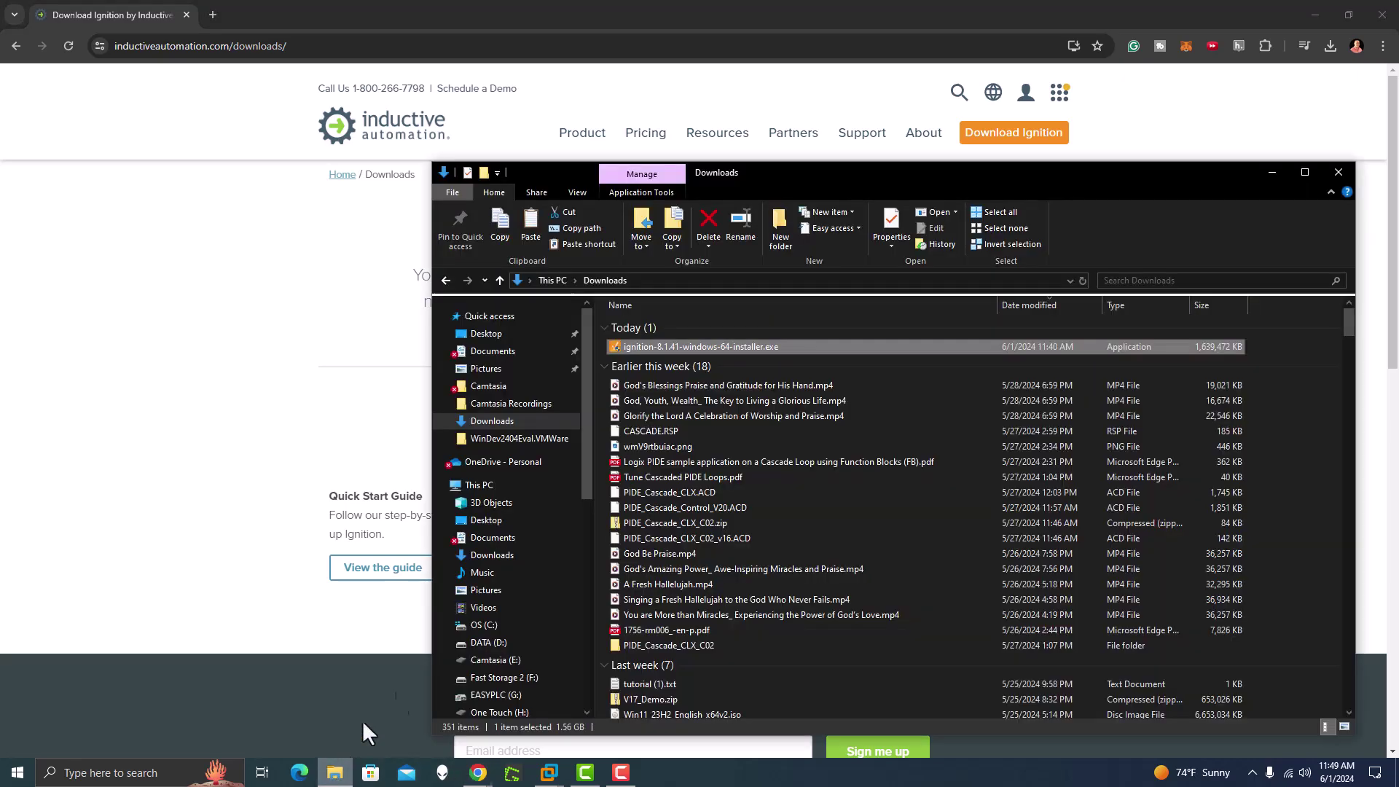
pyautogui.rightClick(732, 347)
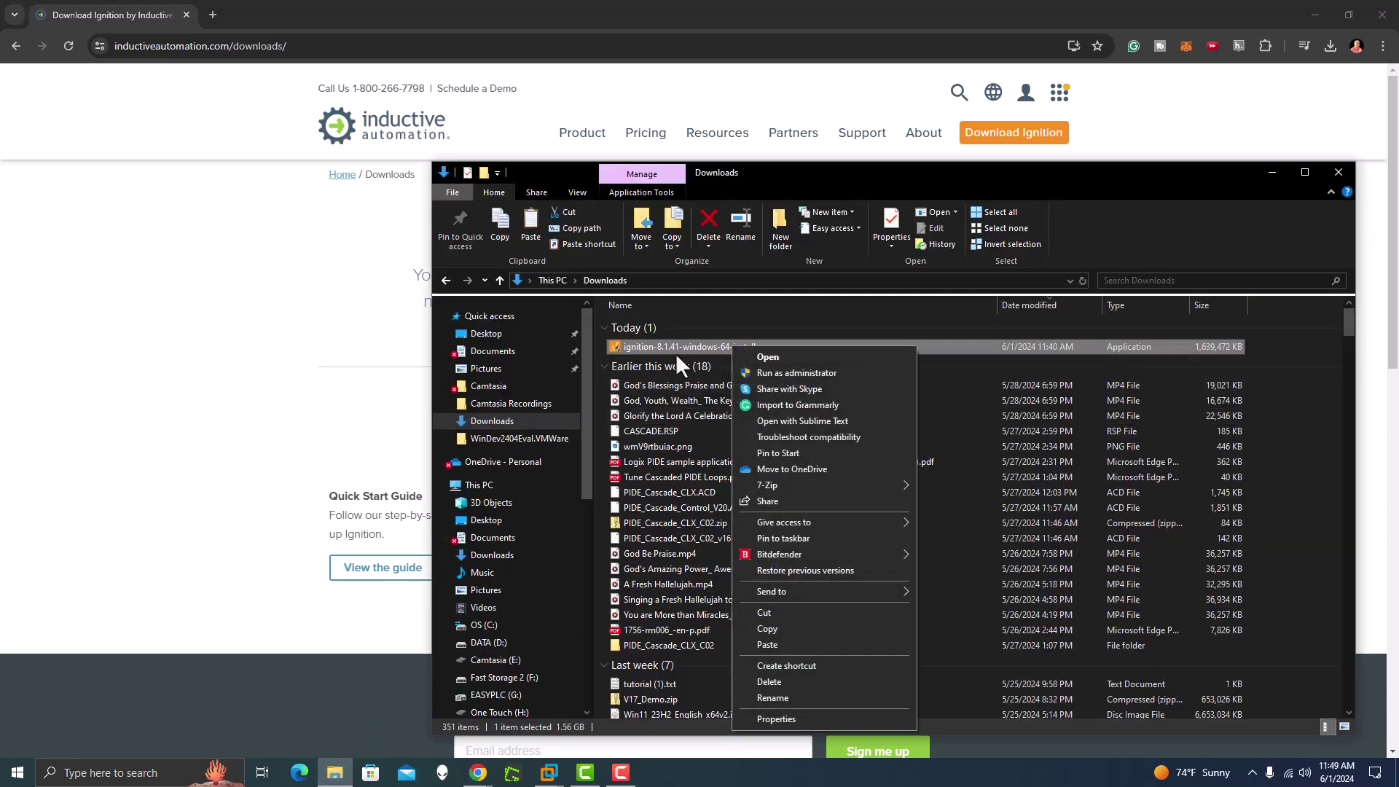
pyautogui.click(788, 628)
pyautogui.moveTo(552, 771)
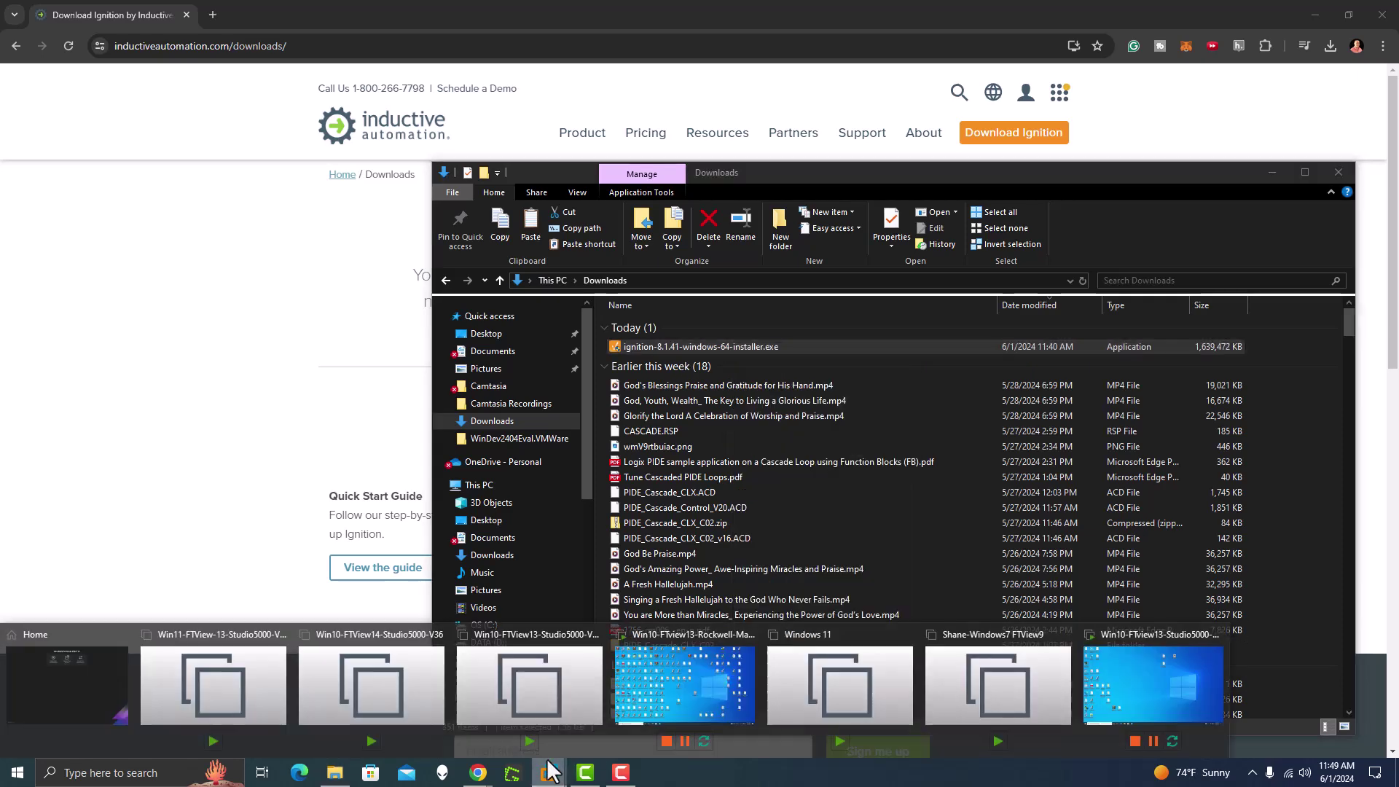
pyautogui.click(719, 669)
# Step: Paste the Ignition installer onto the VM desktop and run it as administrator, approving the UAC prompt
pyautogui.rightClick(854, 329)
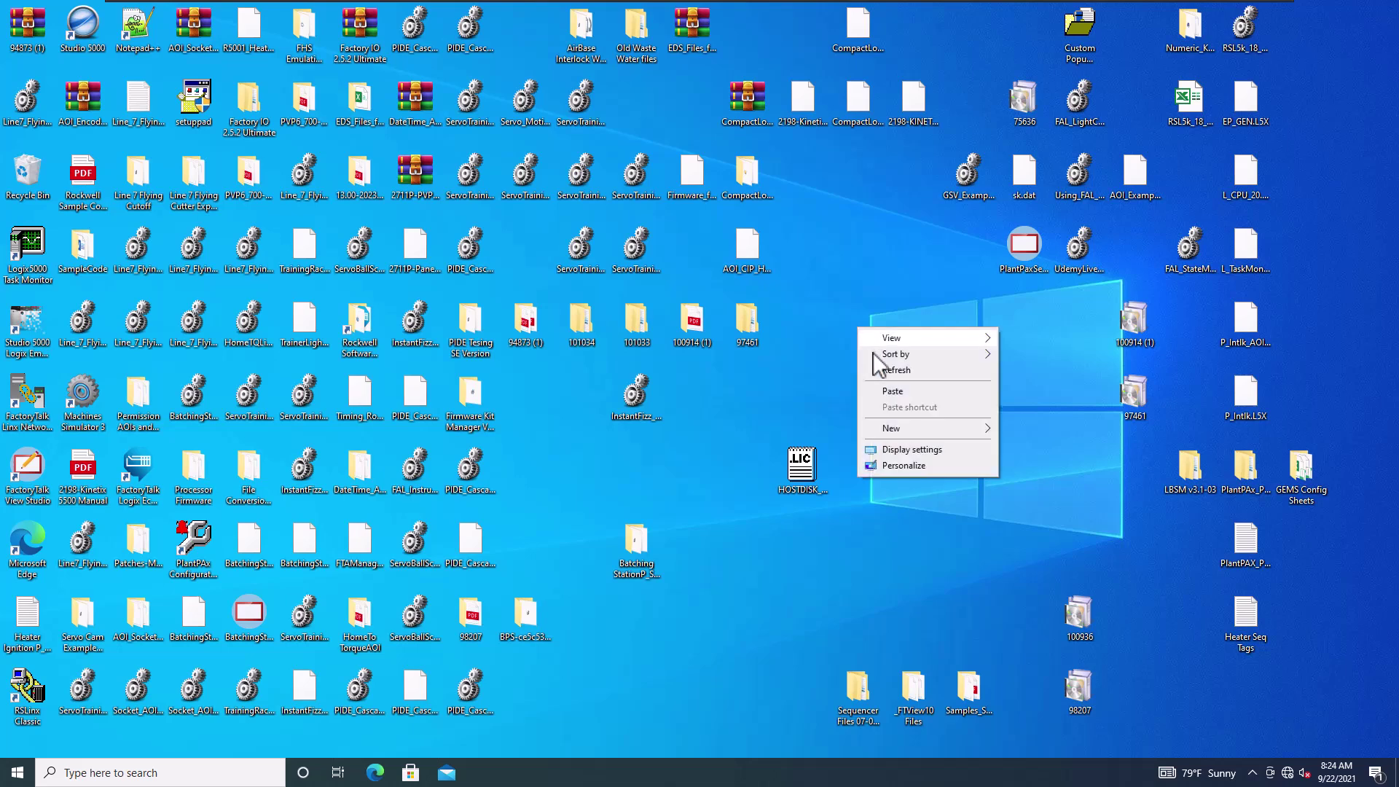
pyautogui.click(885, 398)
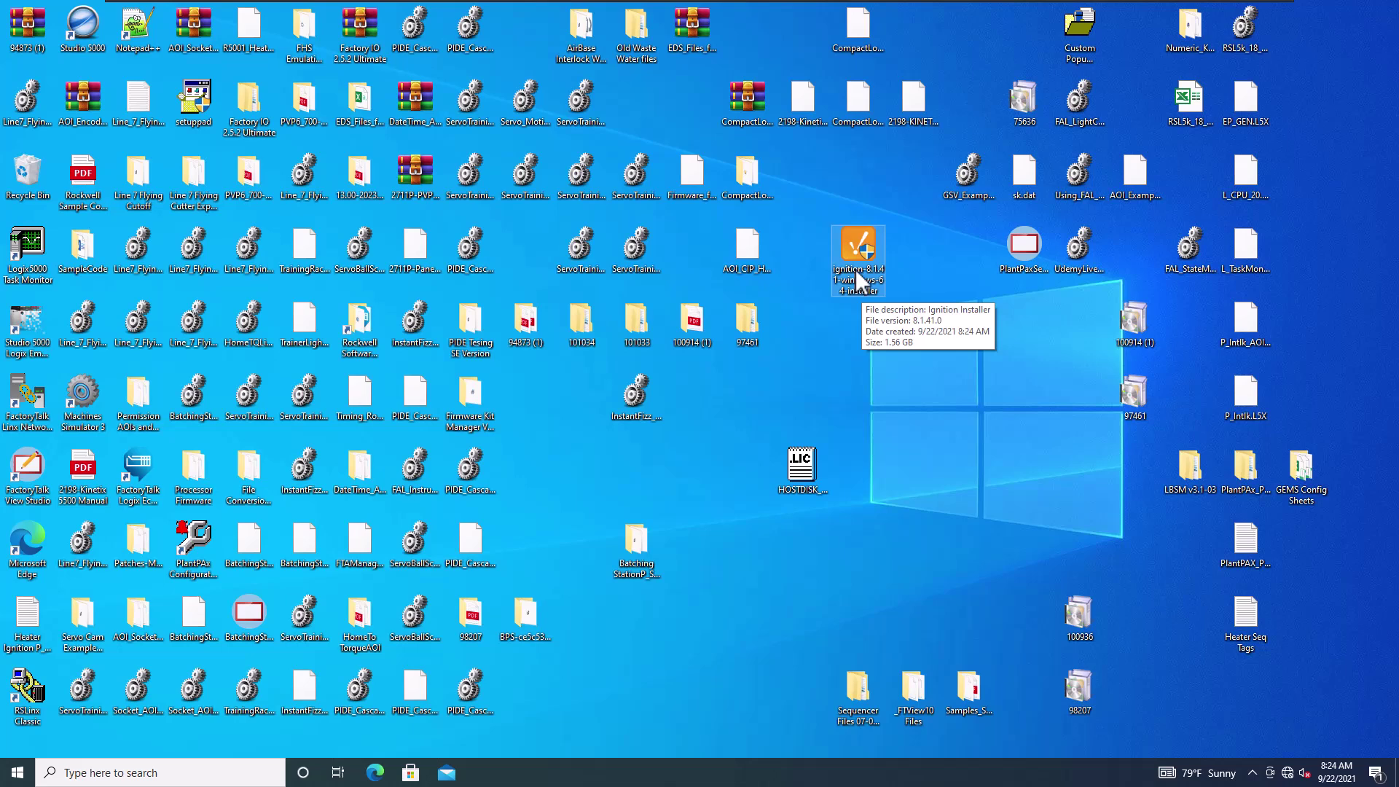
pyautogui.rightClick(857, 271)
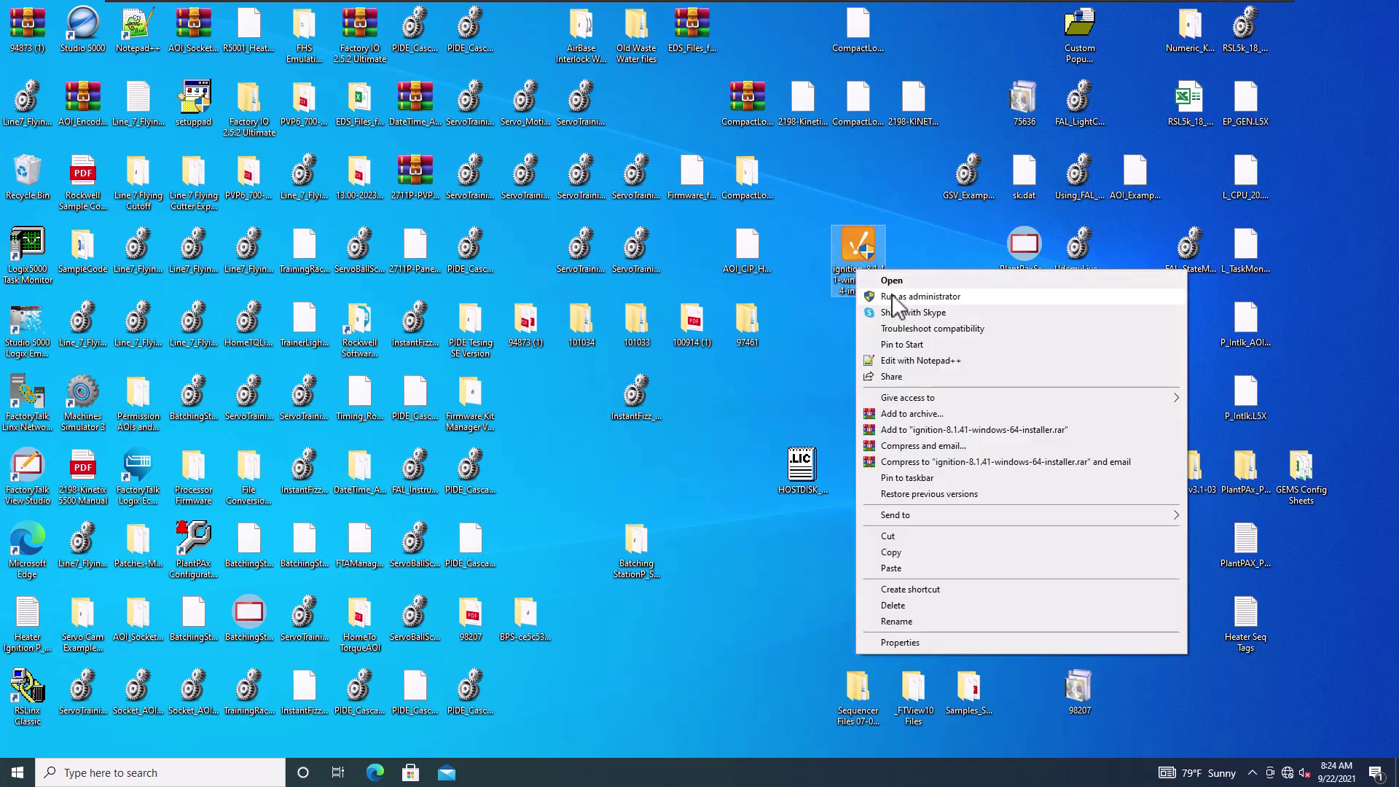
pyautogui.click(898, 296)
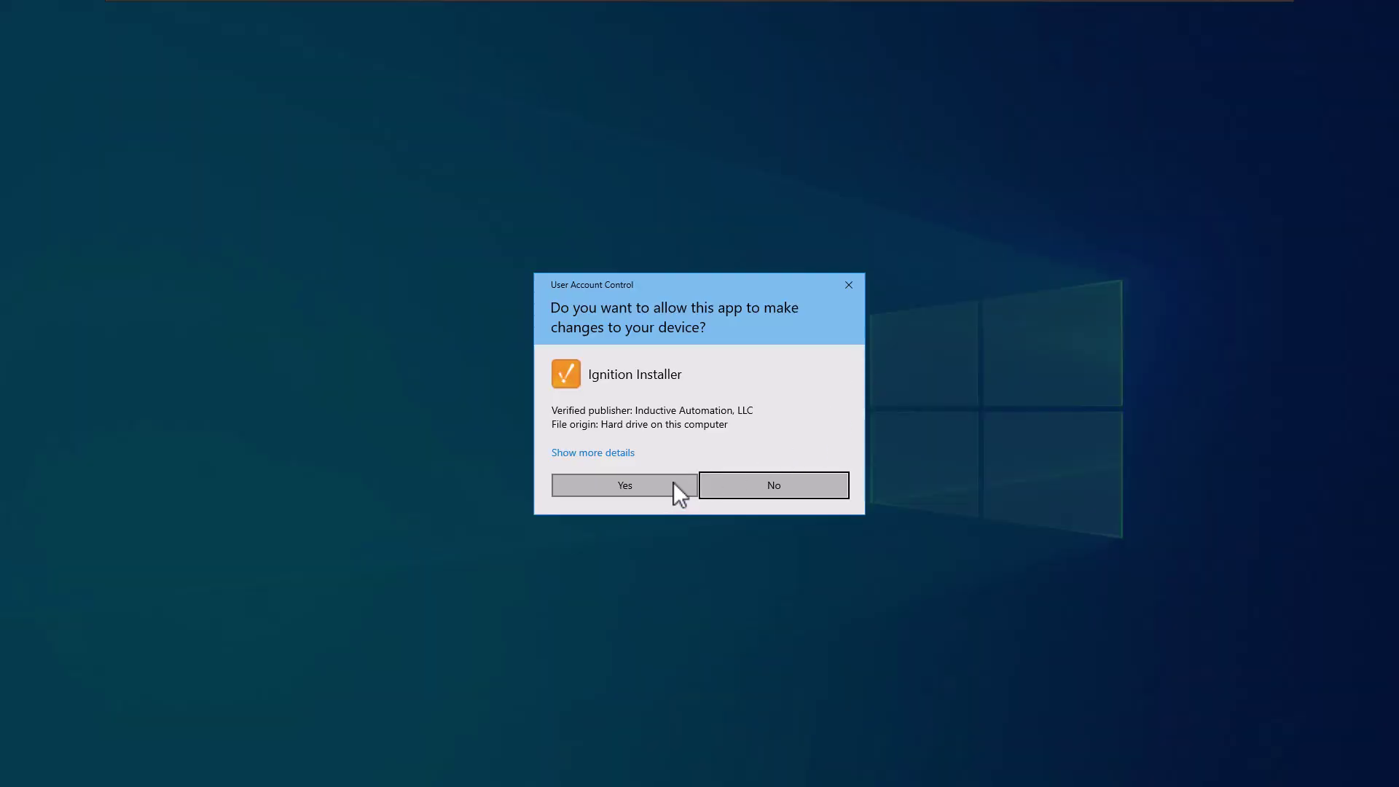
pyautogui.click(668, 483)
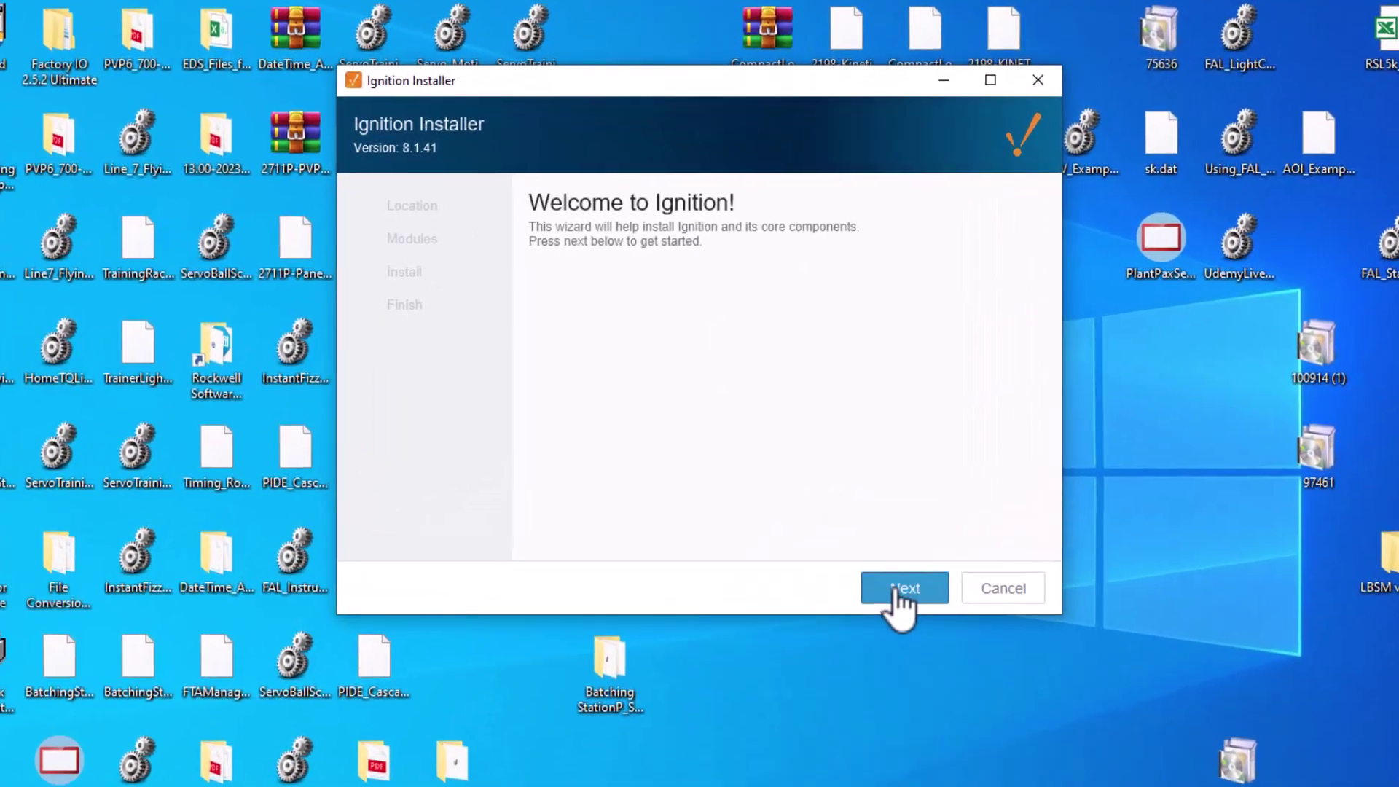
# Step: Advance to the Location page and keep the default installation path
pyautogui.click(844, 489)
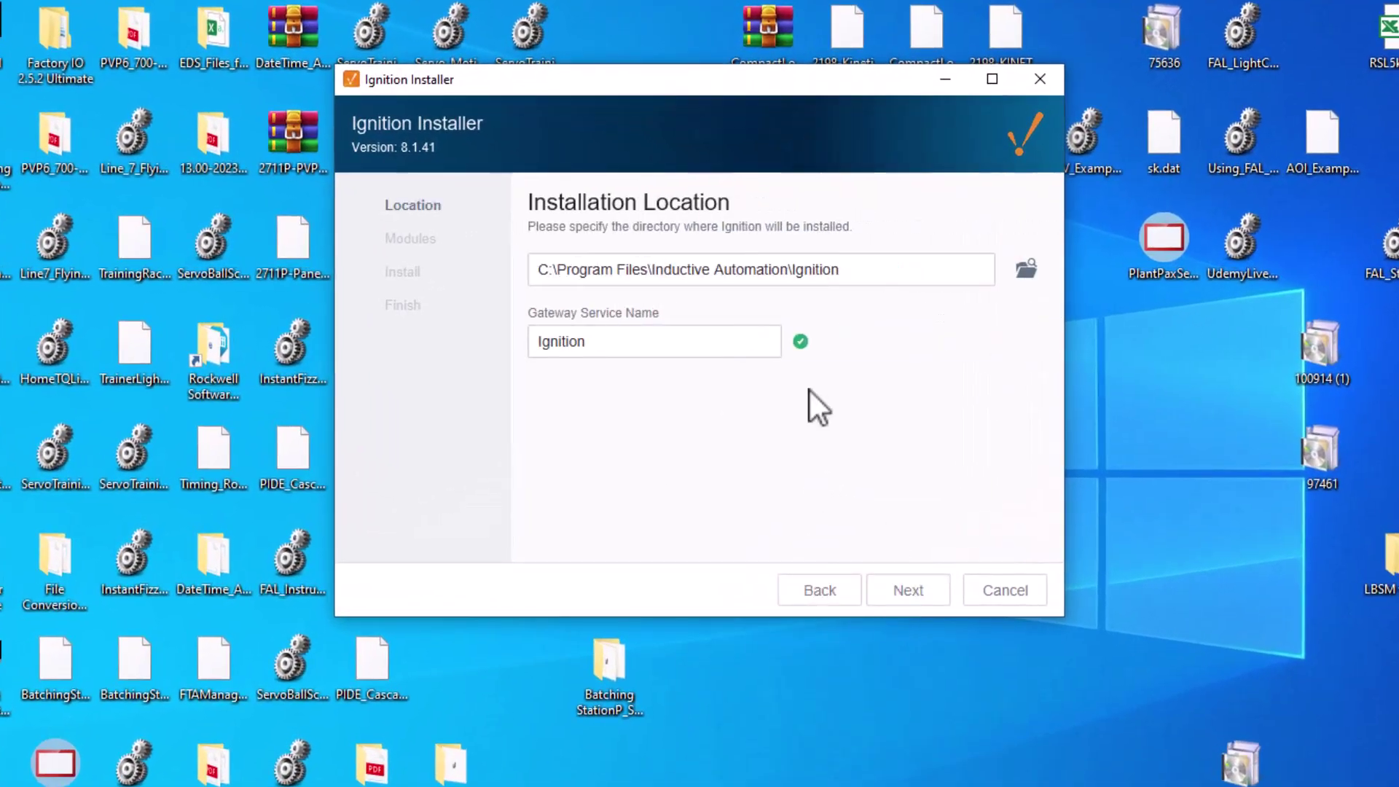
pyautogui.moveTo(838, 269); pyautogui.dragTo(487, 261)
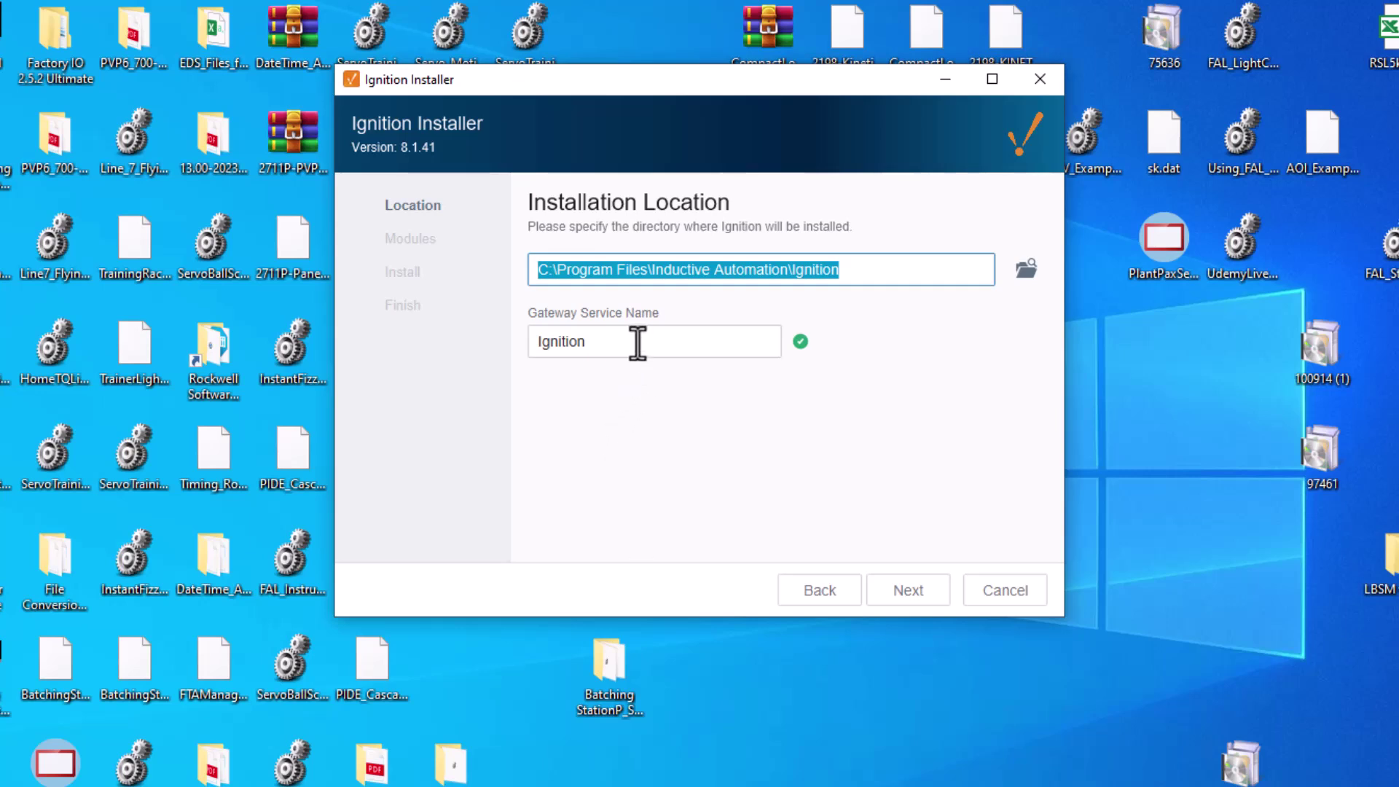
pyautogui.press('Tab')
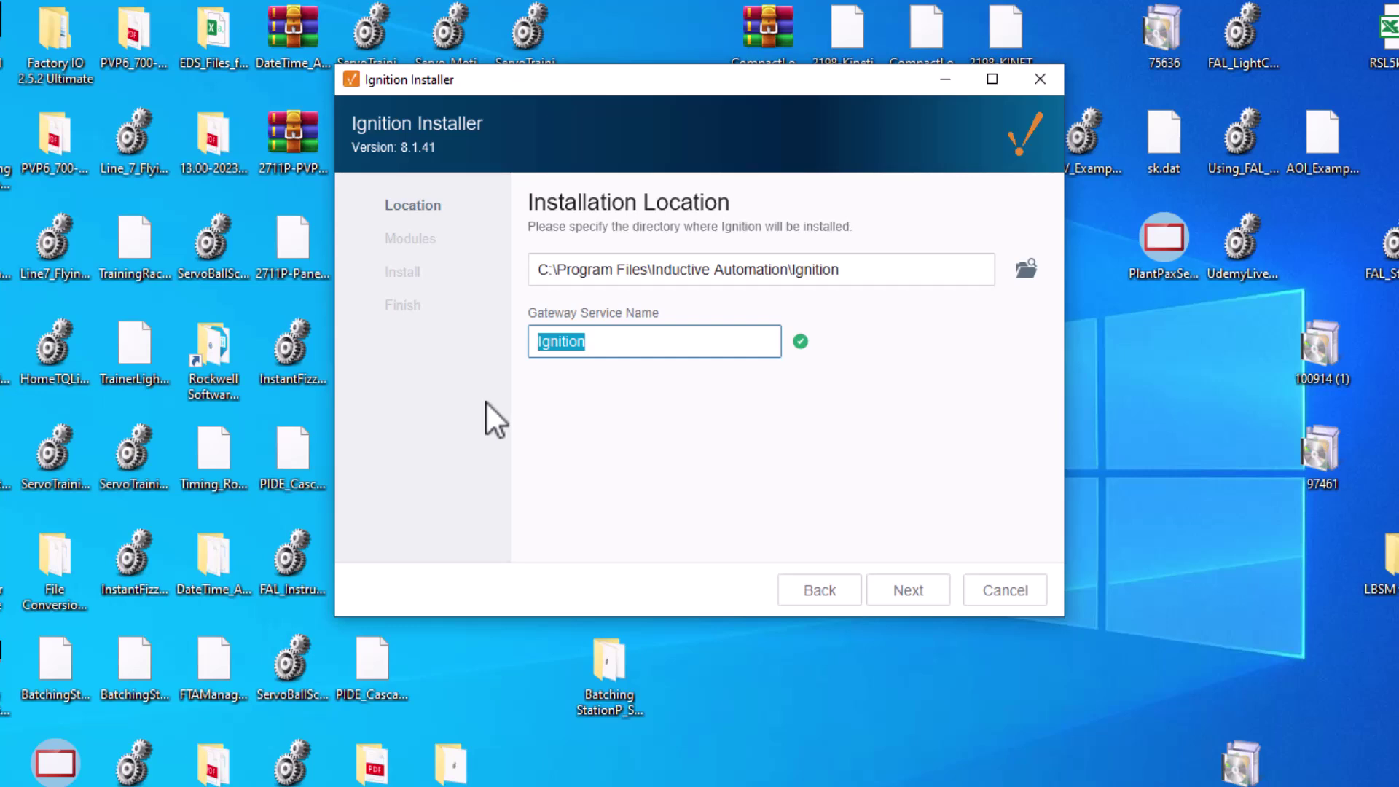
# Step: Append the user's name and 'Training' to the Gateway Service Name, then continue
pyautogui.click(641, 364)
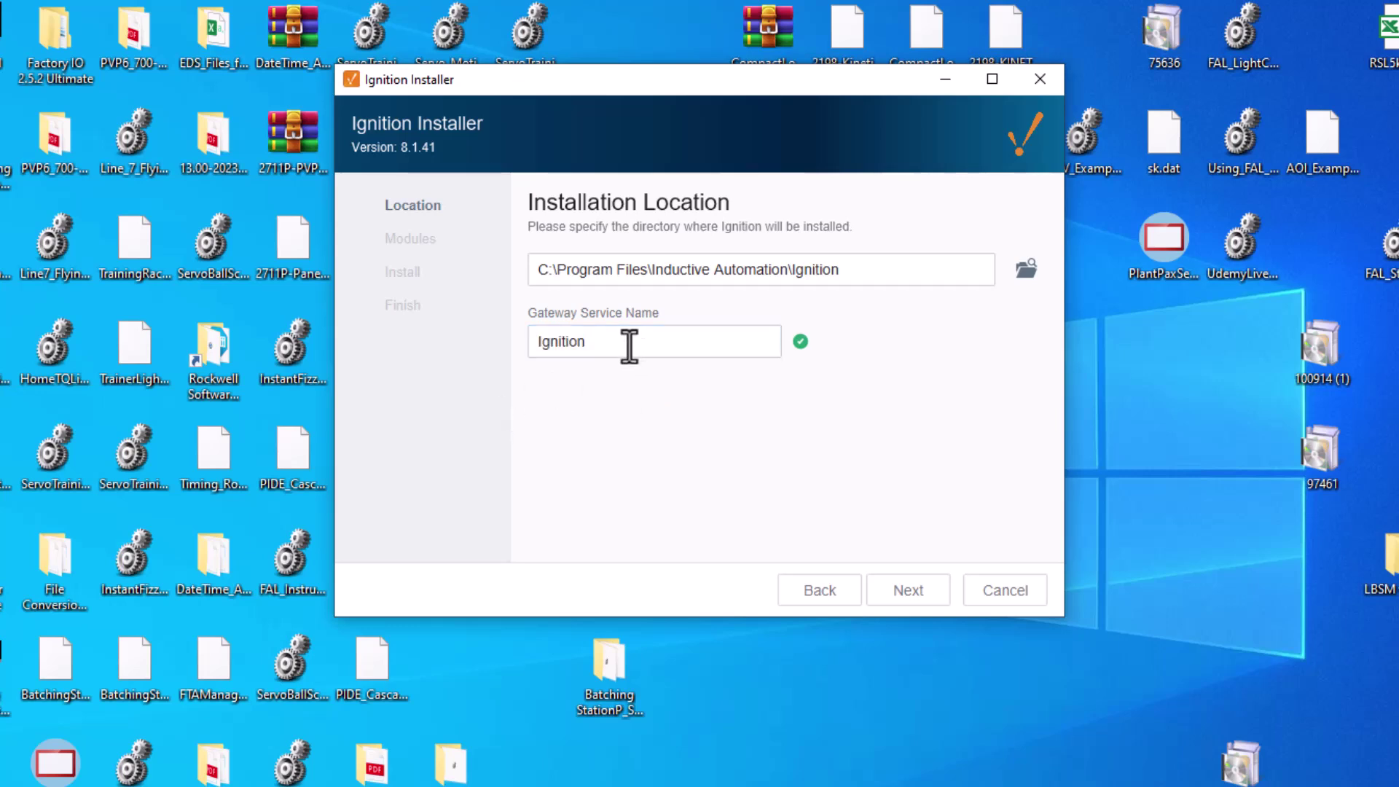
pyautogui.click(615, 348)
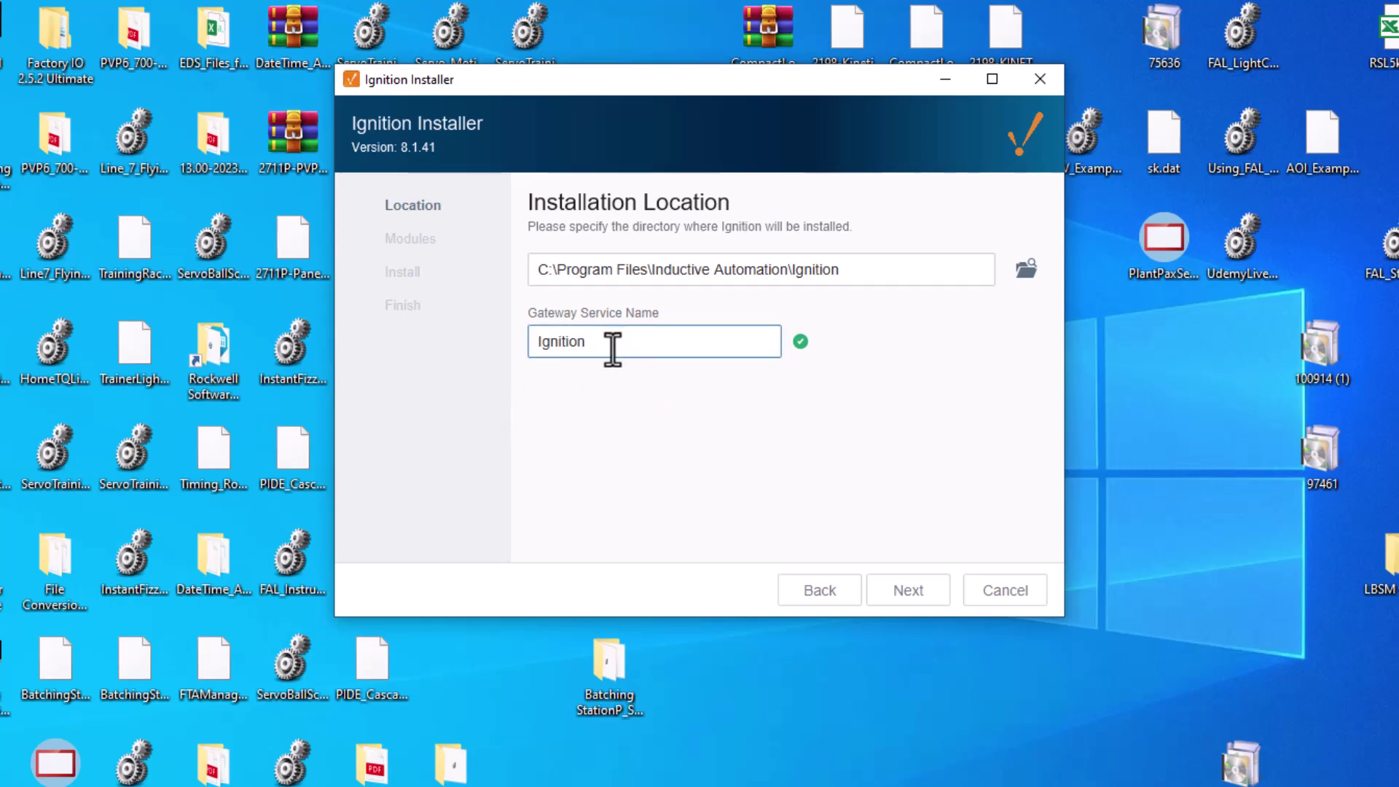
pyautogui.moveTo(612, 350); pyautogui.dragTo(512, 345)
pyautogui.click(600, 345)
pyautogui.write('- Shane')
pyautogui.click(691, 347)
pyautogui.write('Training')
pyautogui.click(896, 608)
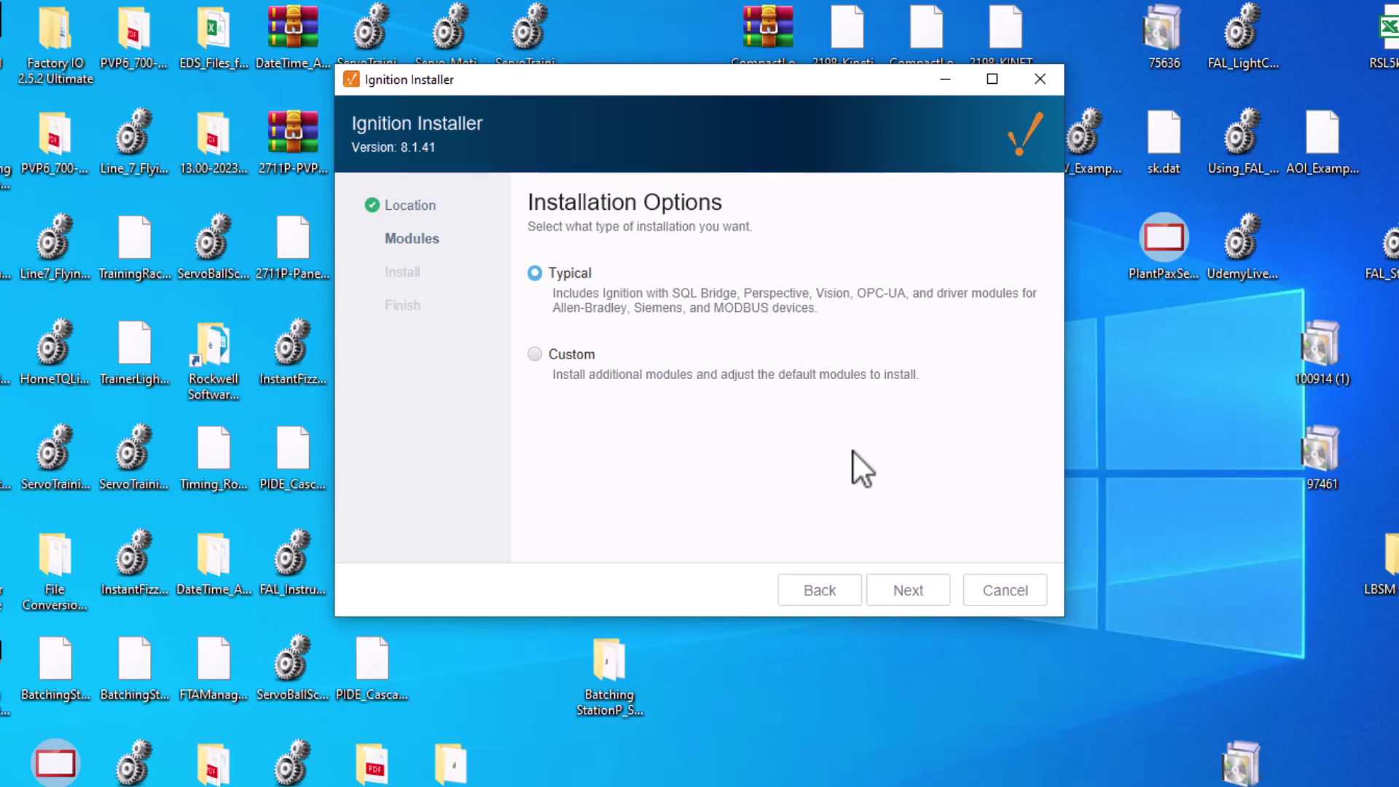
# Step: Install Ignition with the Typical option and finish with Start Ignition Now checked
pyautogui.click(900, 592)
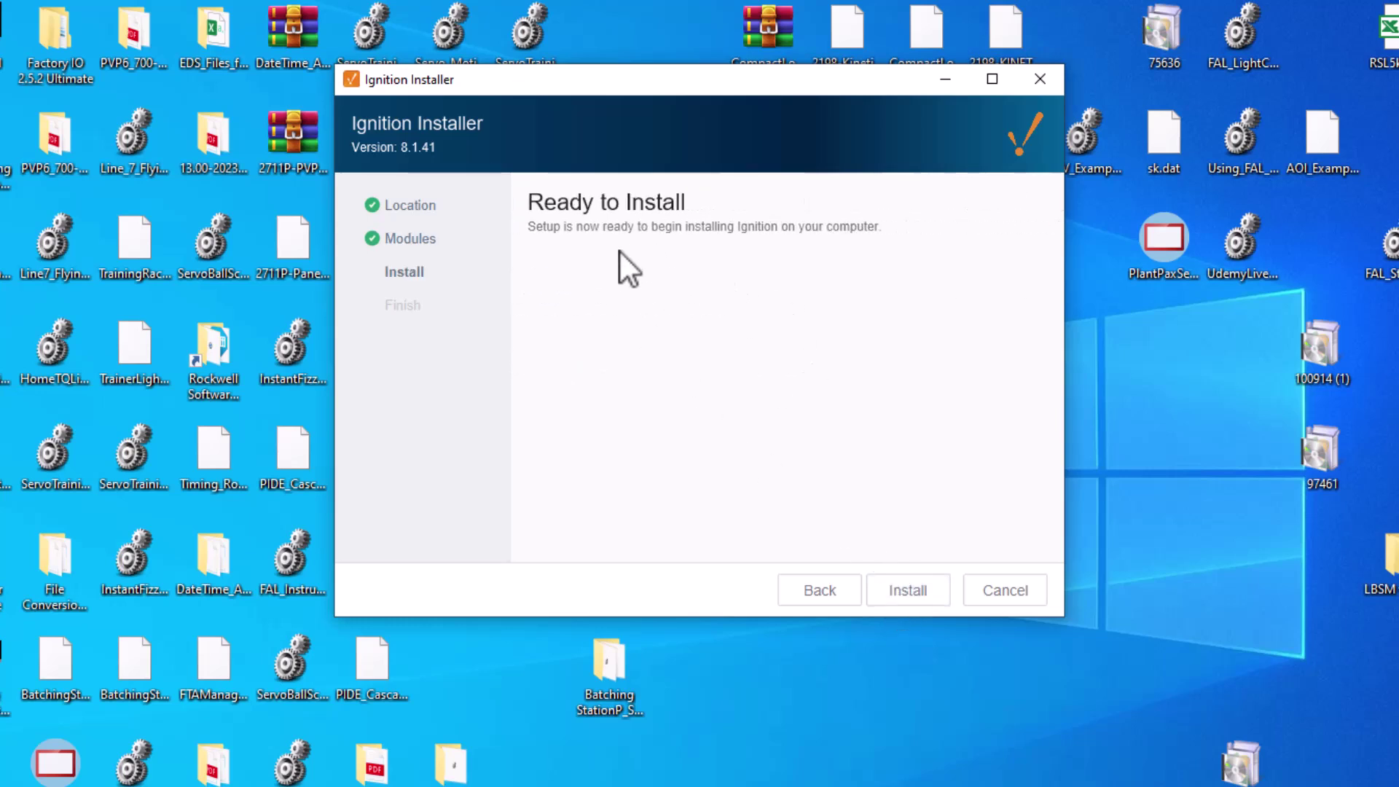
pyautogui.click(909, 592)
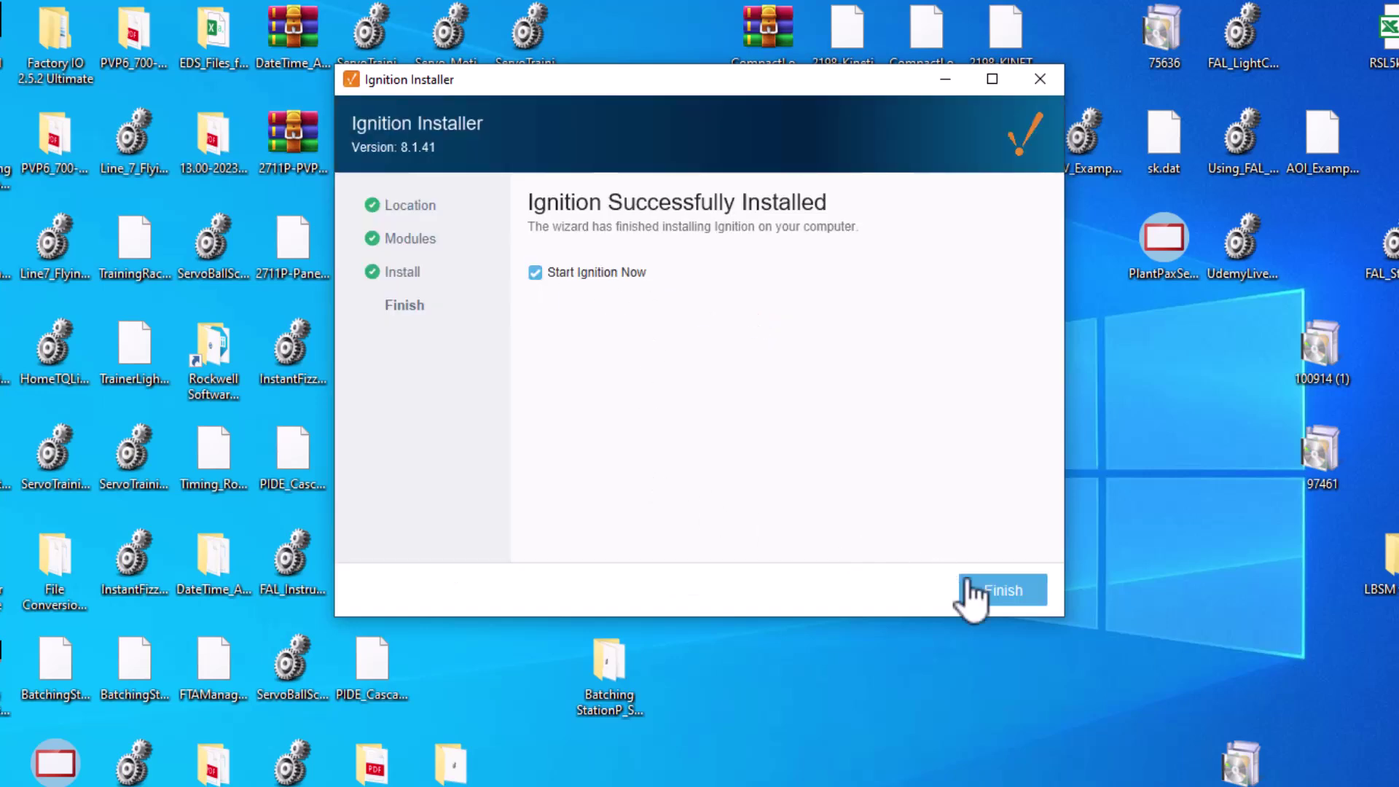
pyautogui.click(993, 595)
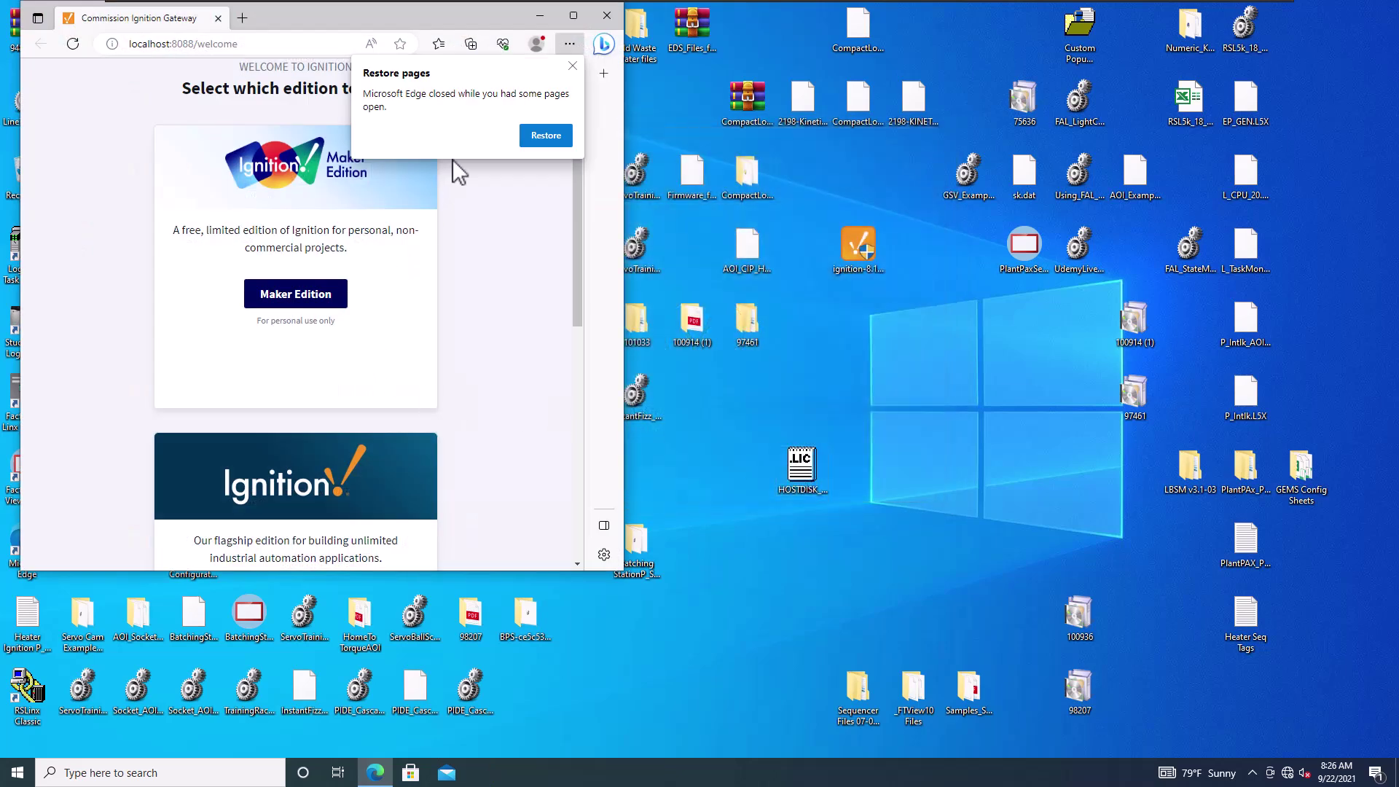
# Step: Maximize Edge and copy the localhost:8088/welcome address from the address bar
pyautogui.click(574, 16)
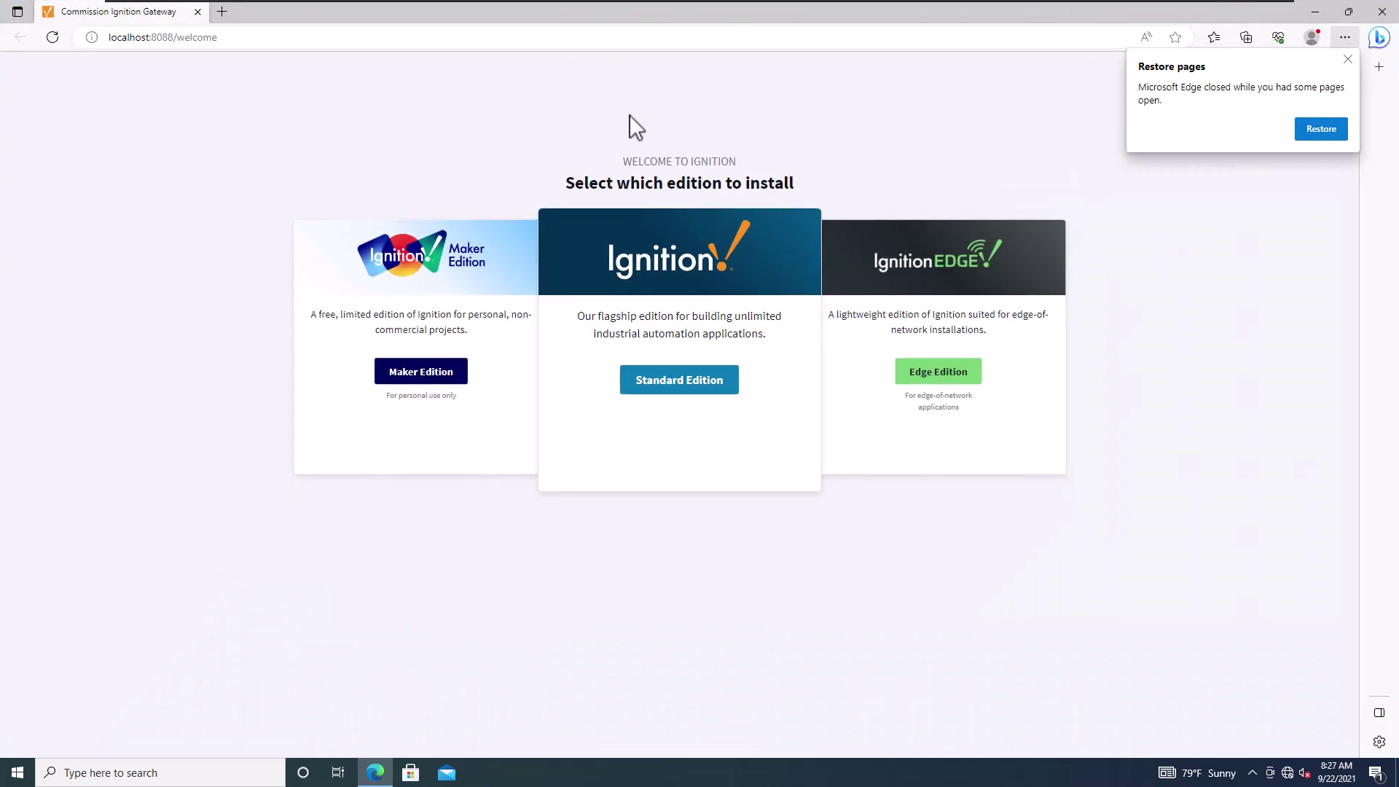
pyautogui.moveTo(275, 41); pyautogui.dragTo(30, 50)
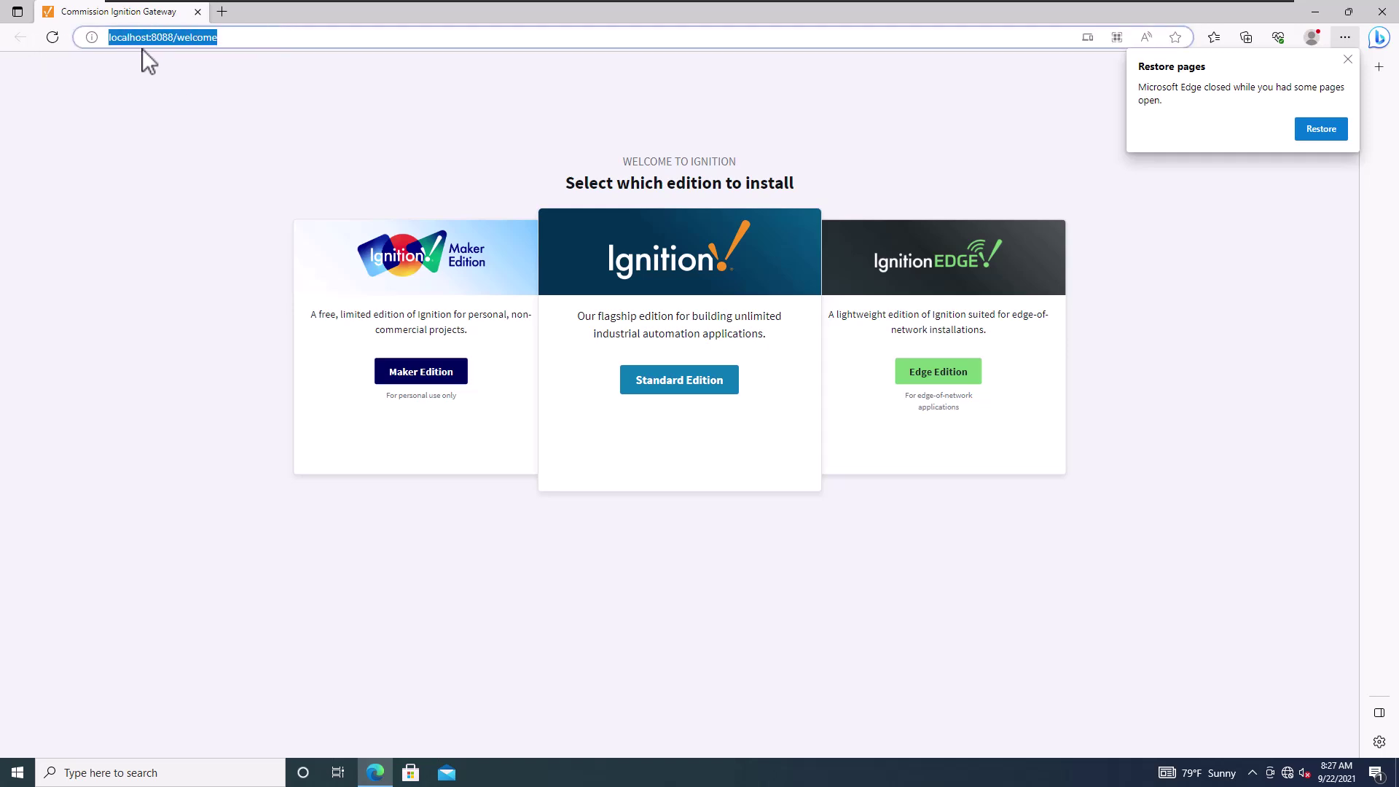
pyautogui.rightClick(203, 36)
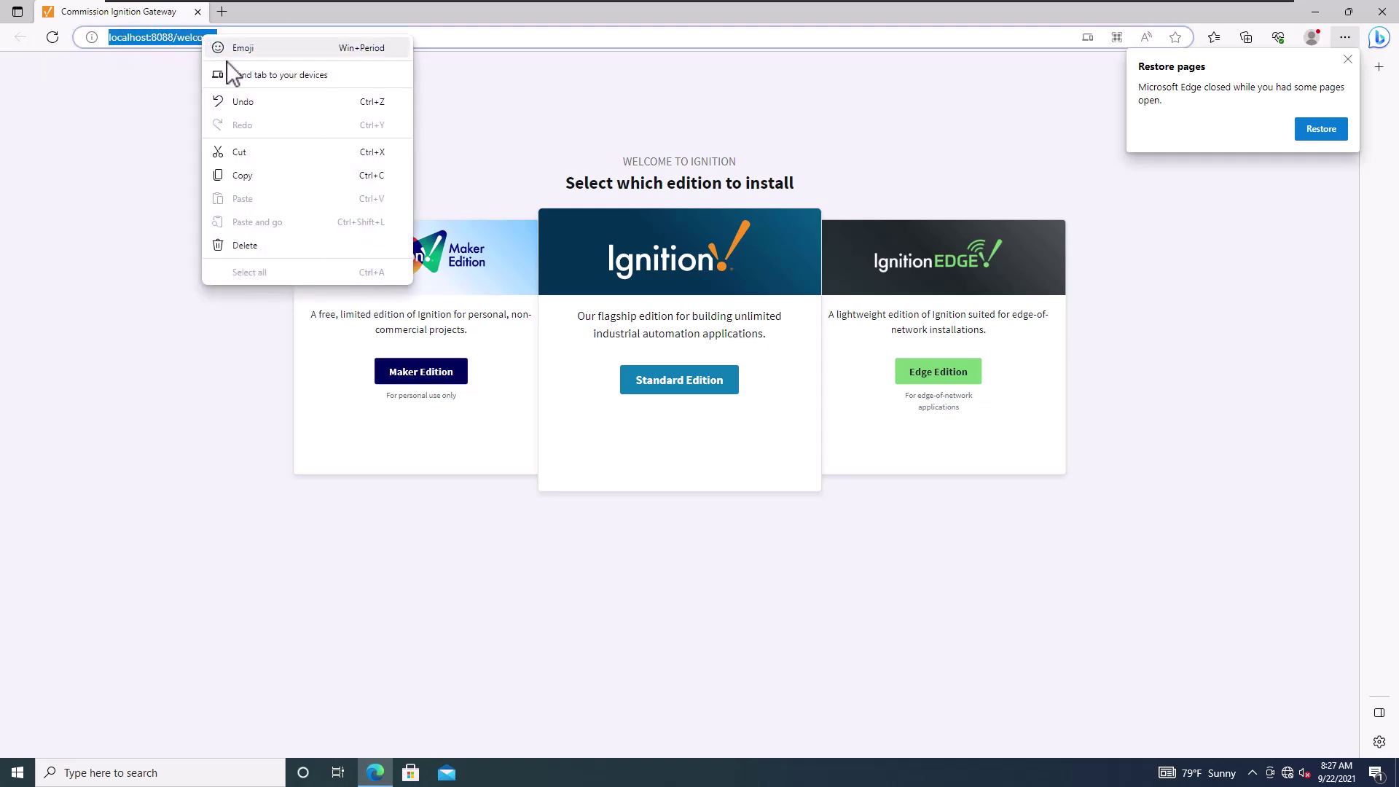
pyautogui.click(242, 175)
# Step: Paste the gateway address into a new Notepad window resized beside the browser
pyautogui.click(149, 772)
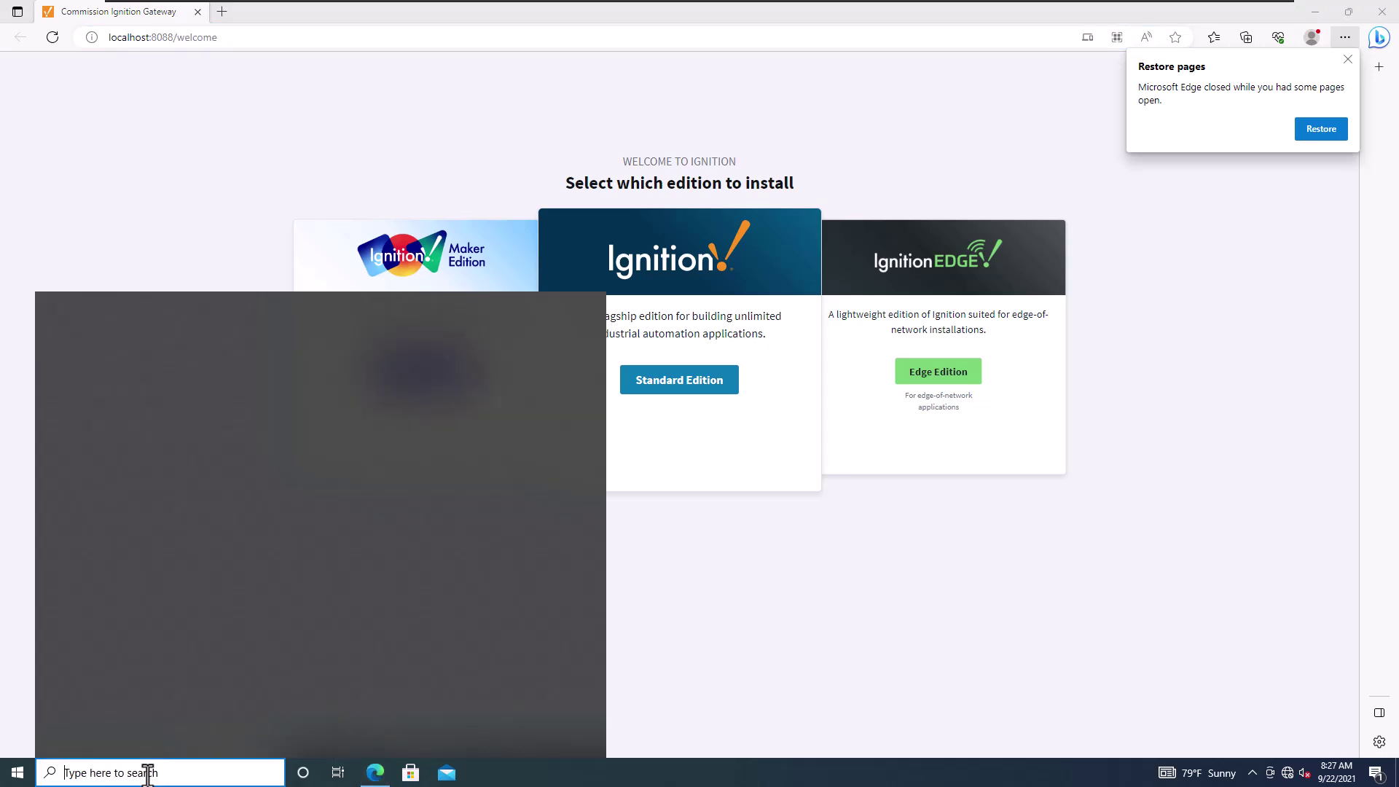
pyautogui.write('noyte')
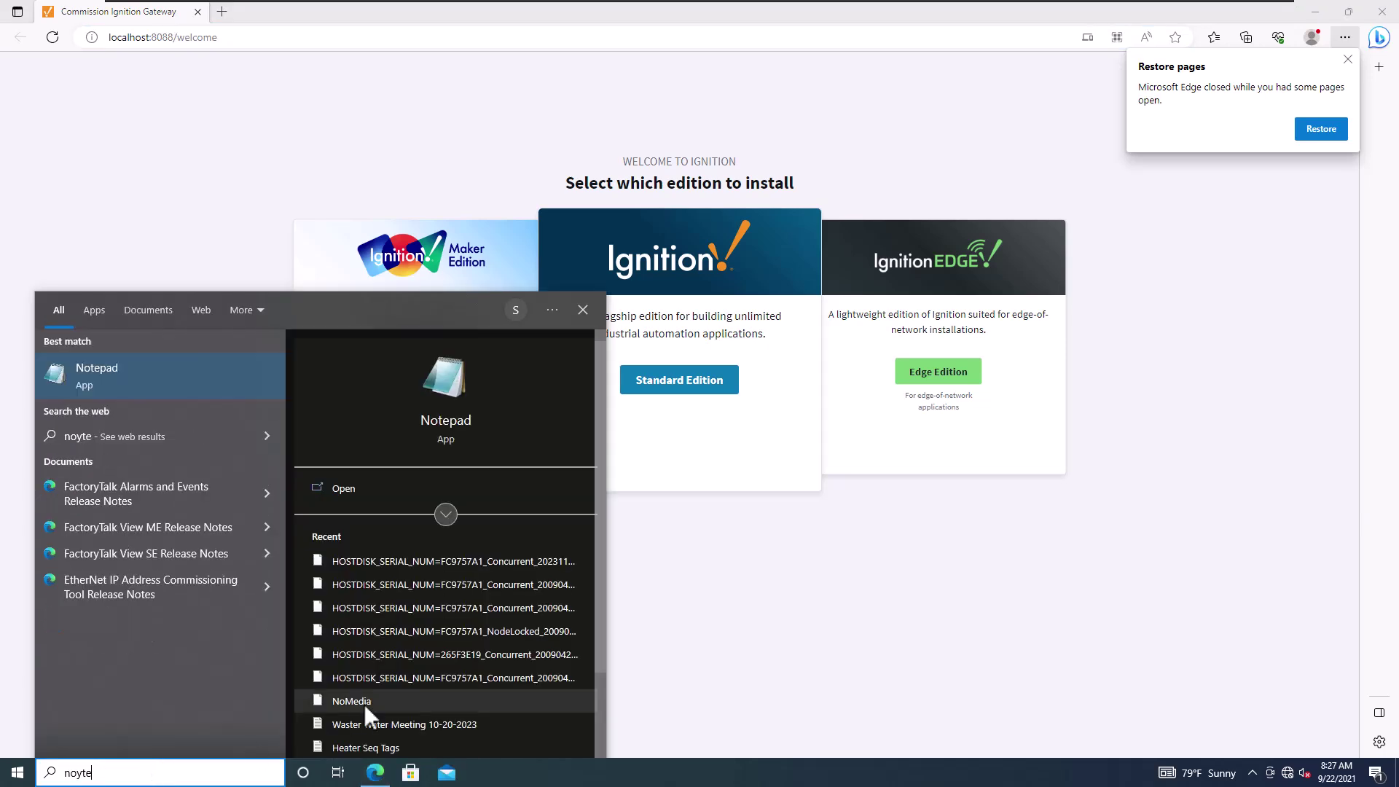
pyautogui.click(194, 372)
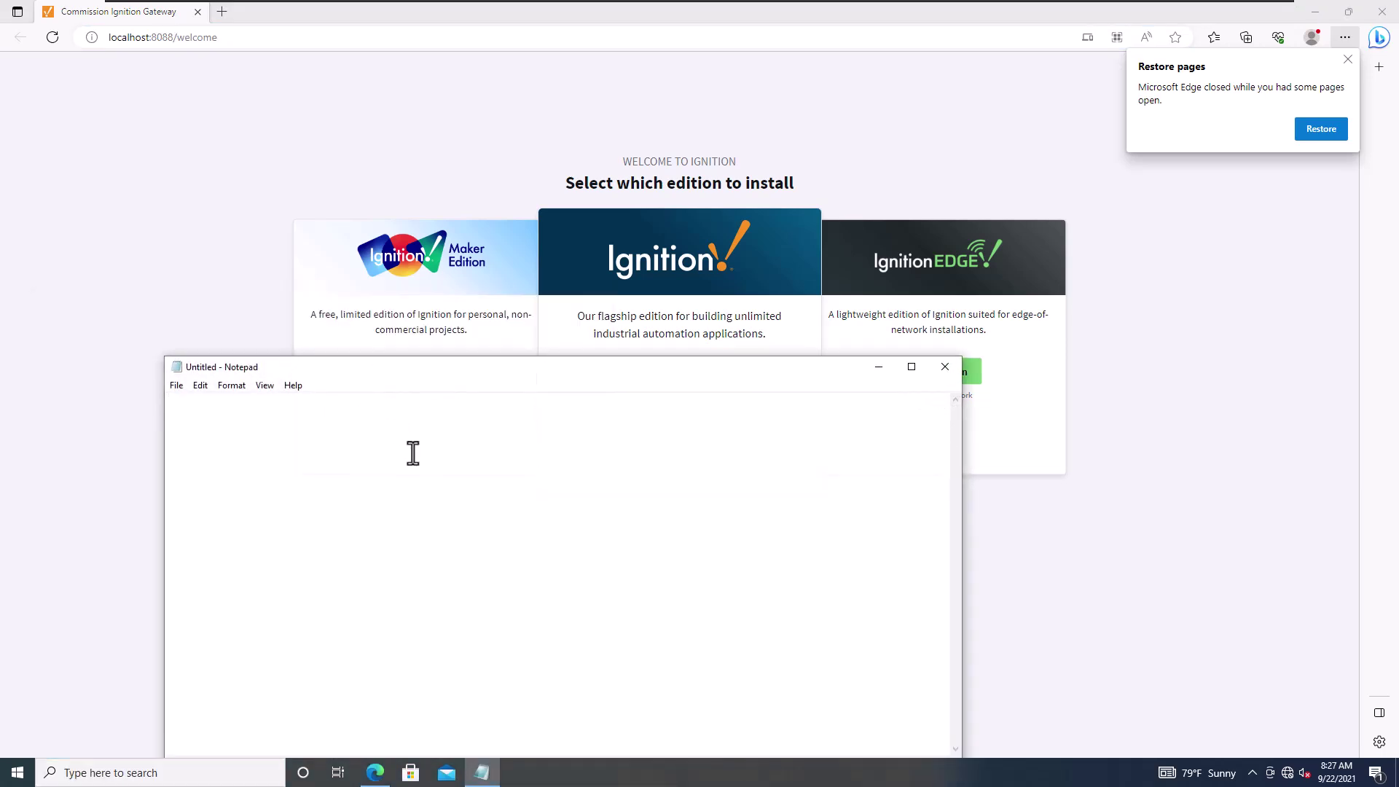
pyautogui.hotkey('ctrl', 'v')
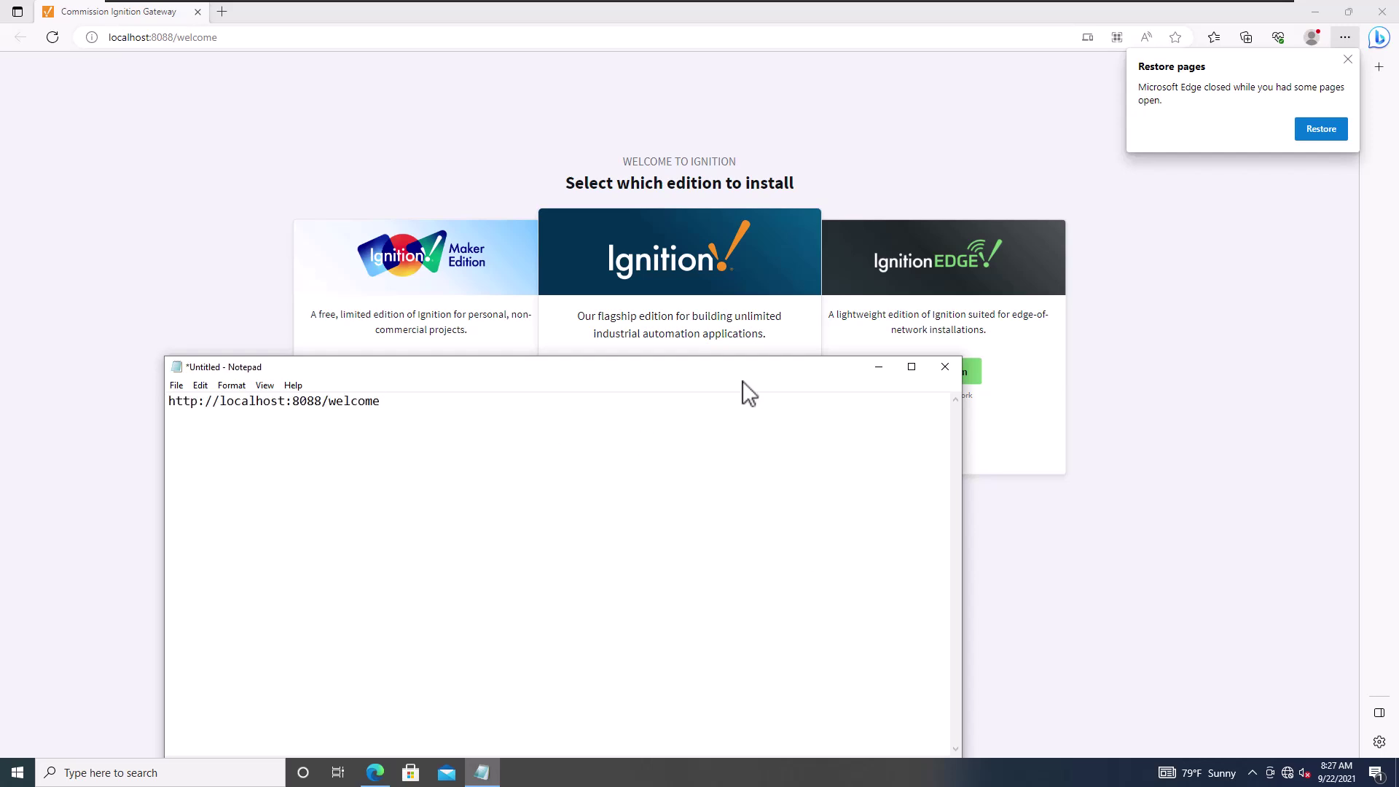
pyautogui.moveTo(742, 371); pyautogui.dragTo(760, 148)
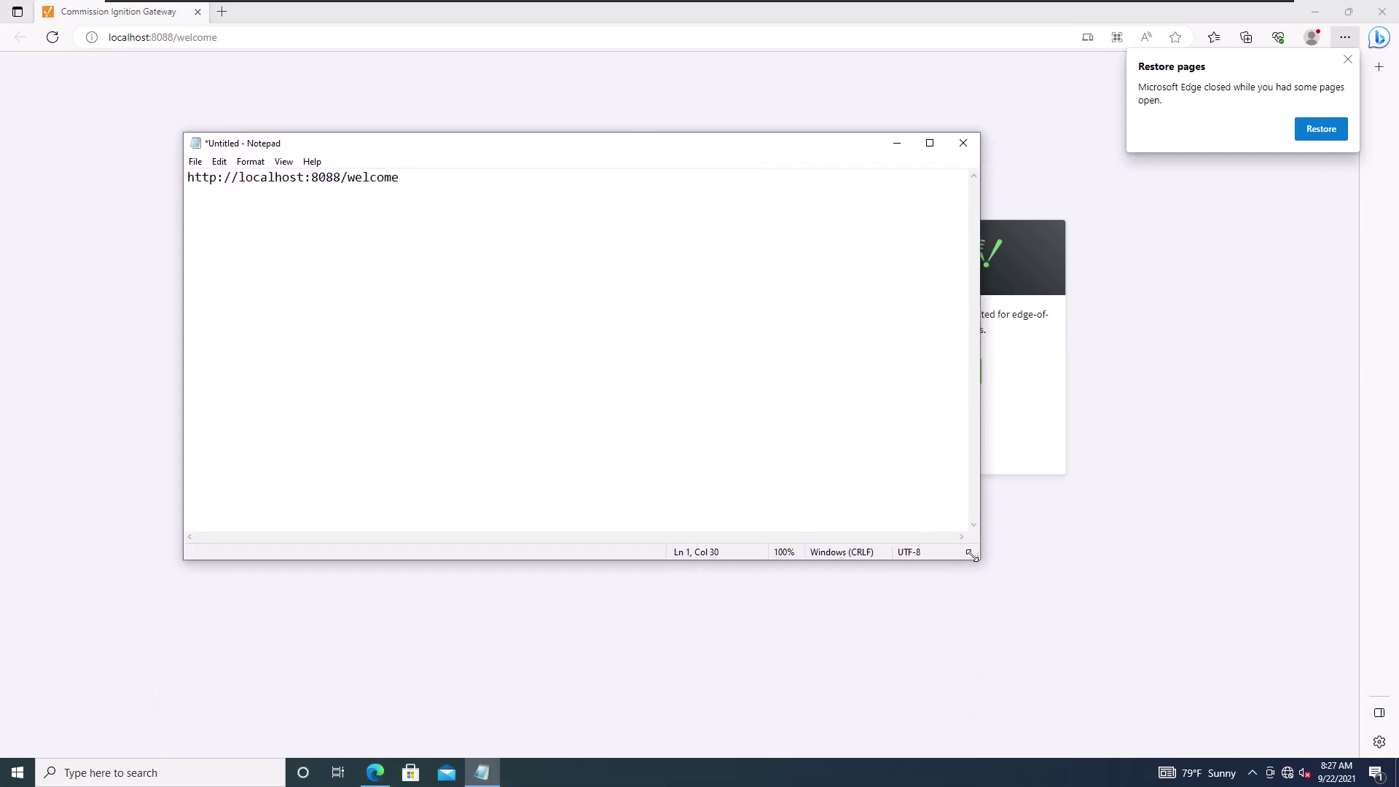
pyautogui.moveTo(967, 563); pyautogui.dragTo(559, 384)
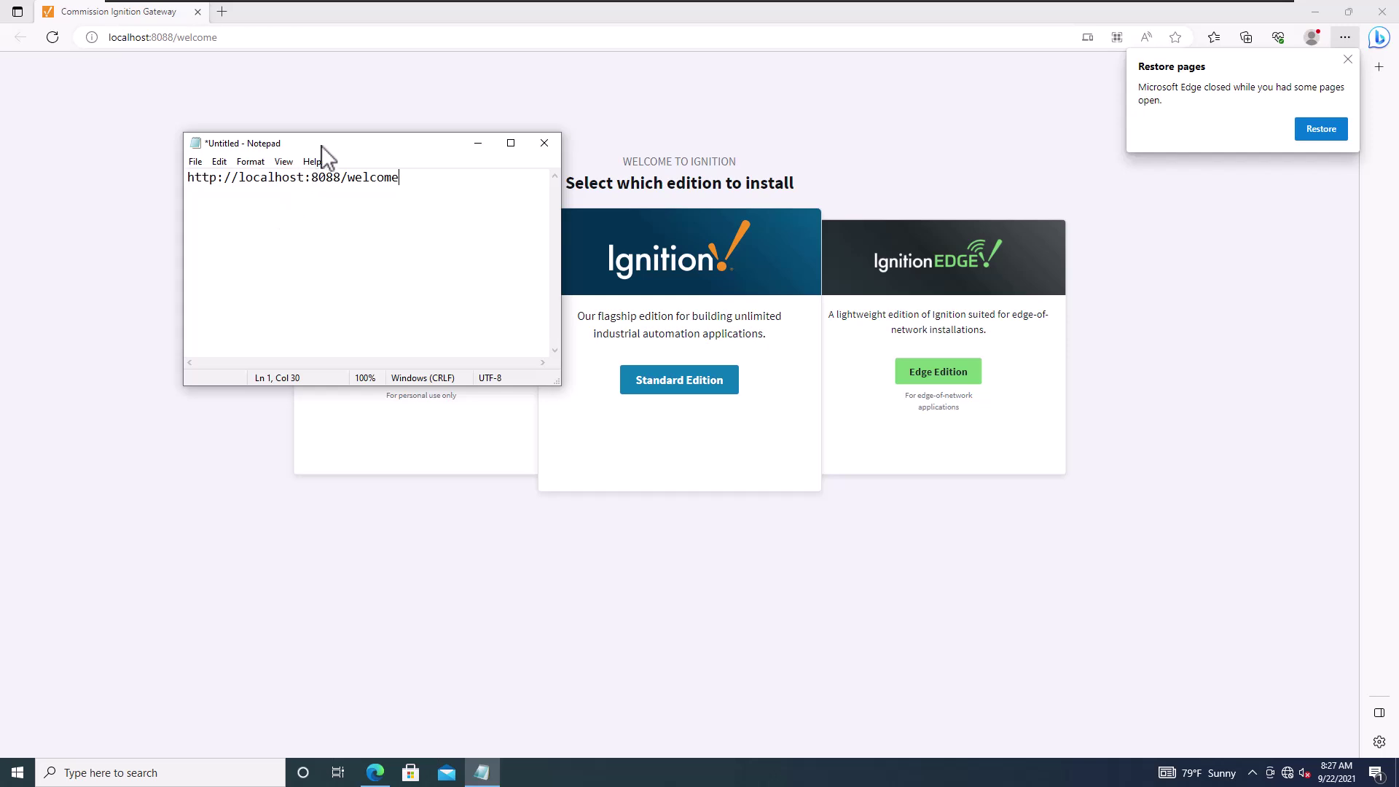
pyautogui.moveTo(323, 150); pyautogui.dragTo(478, 484)
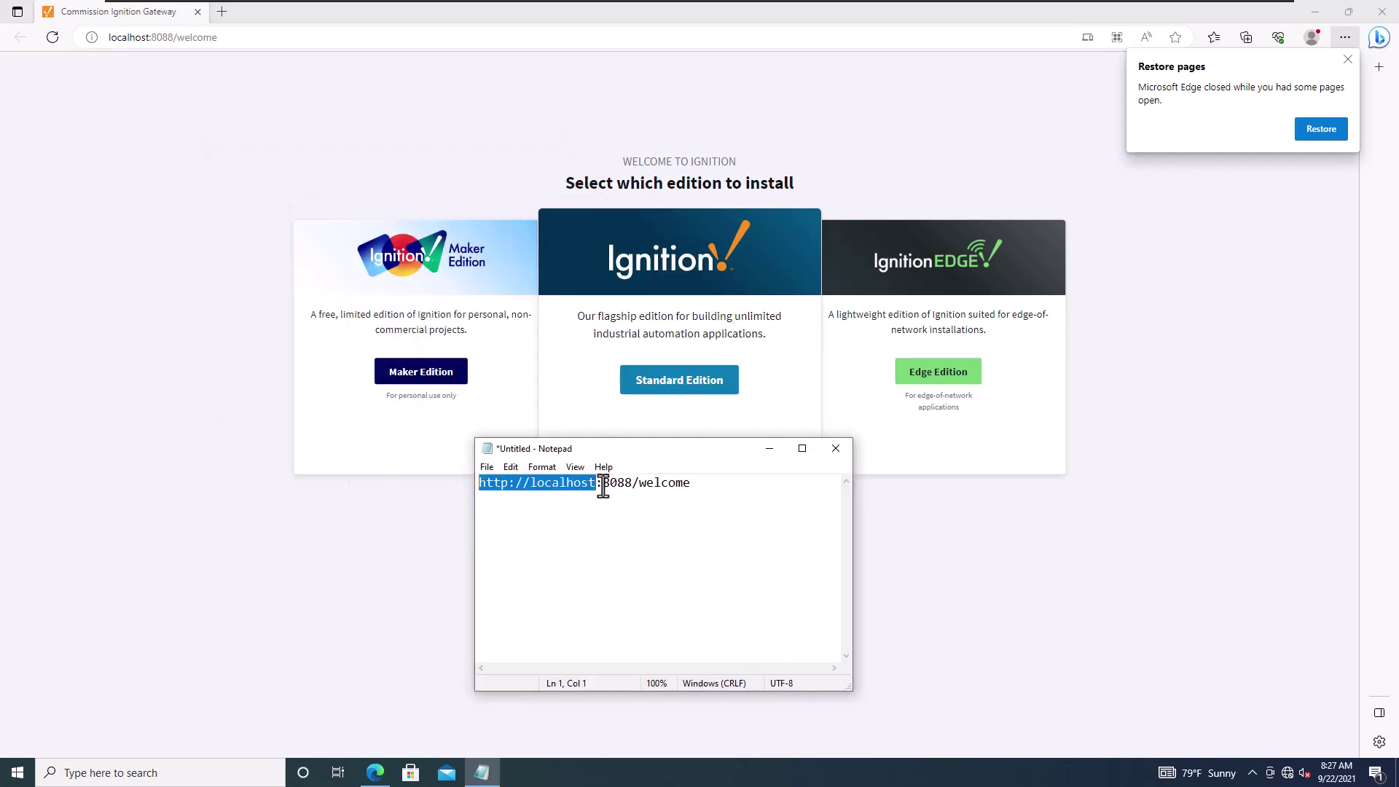
# Step: Highlight the 8088 port and /welcome path, then dismiss Edge's restore pages notice
pyautogui.moveTo(632, 484); pyautogui.dragTo(598, 484)
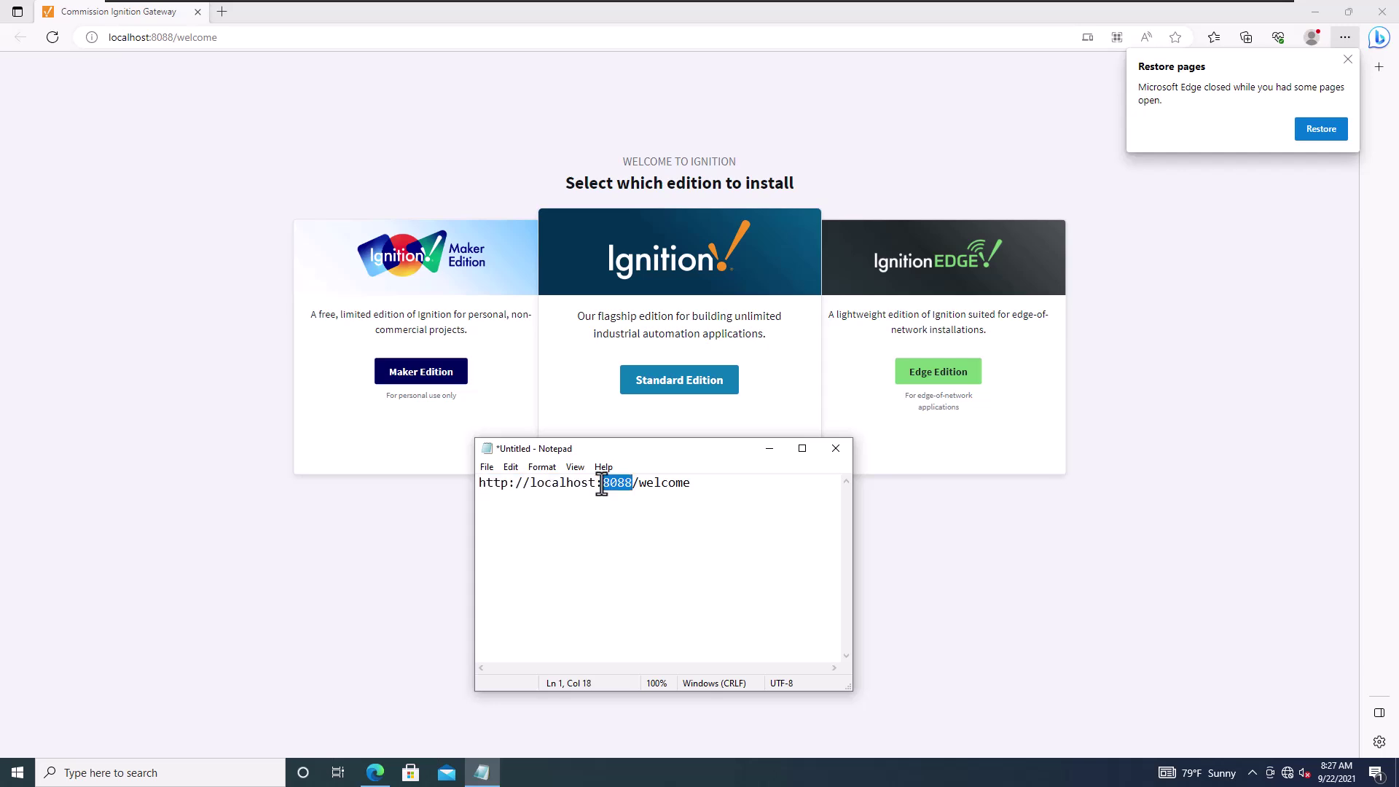
pyautogui.moveTo(691, 484); pyautogui.dragTo(625, 484)
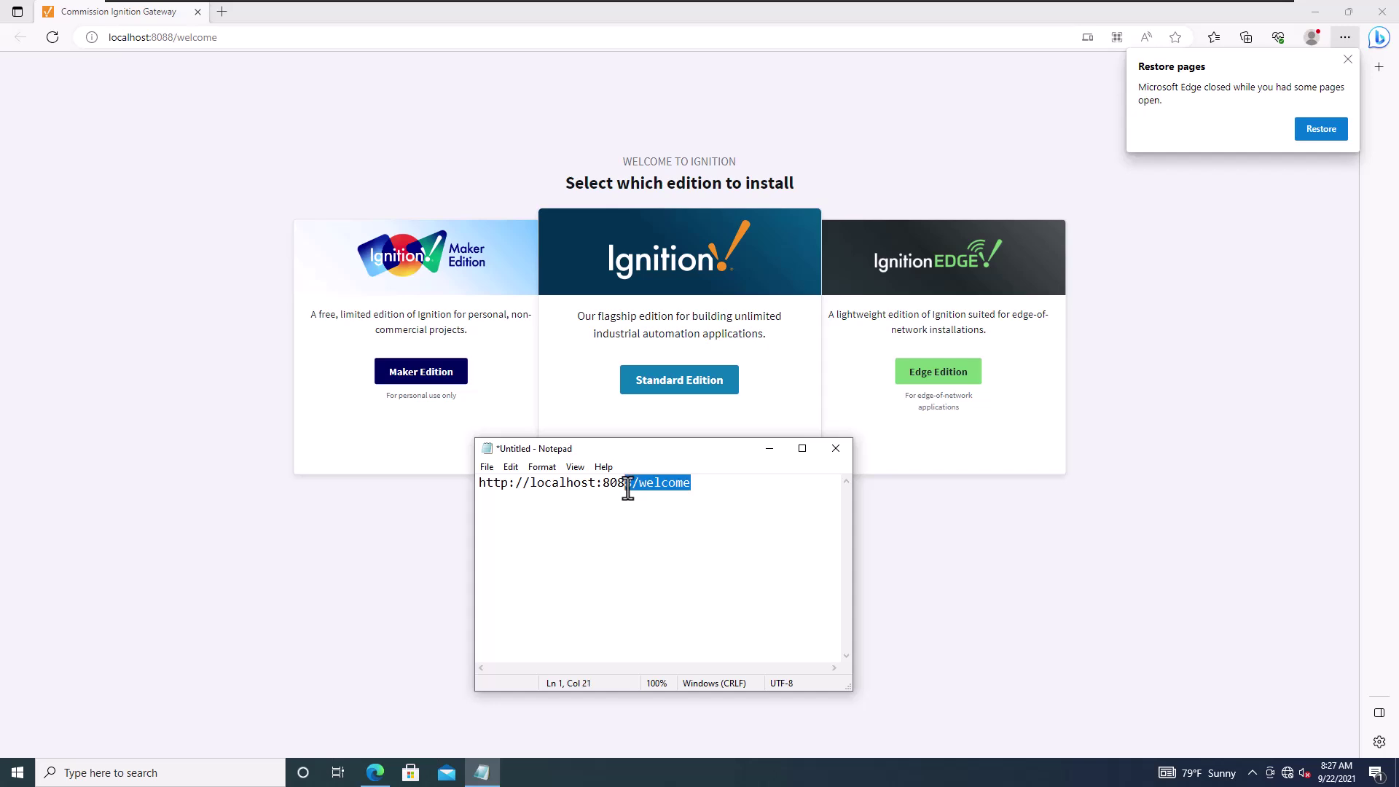
pyautogui.click(521, 137)
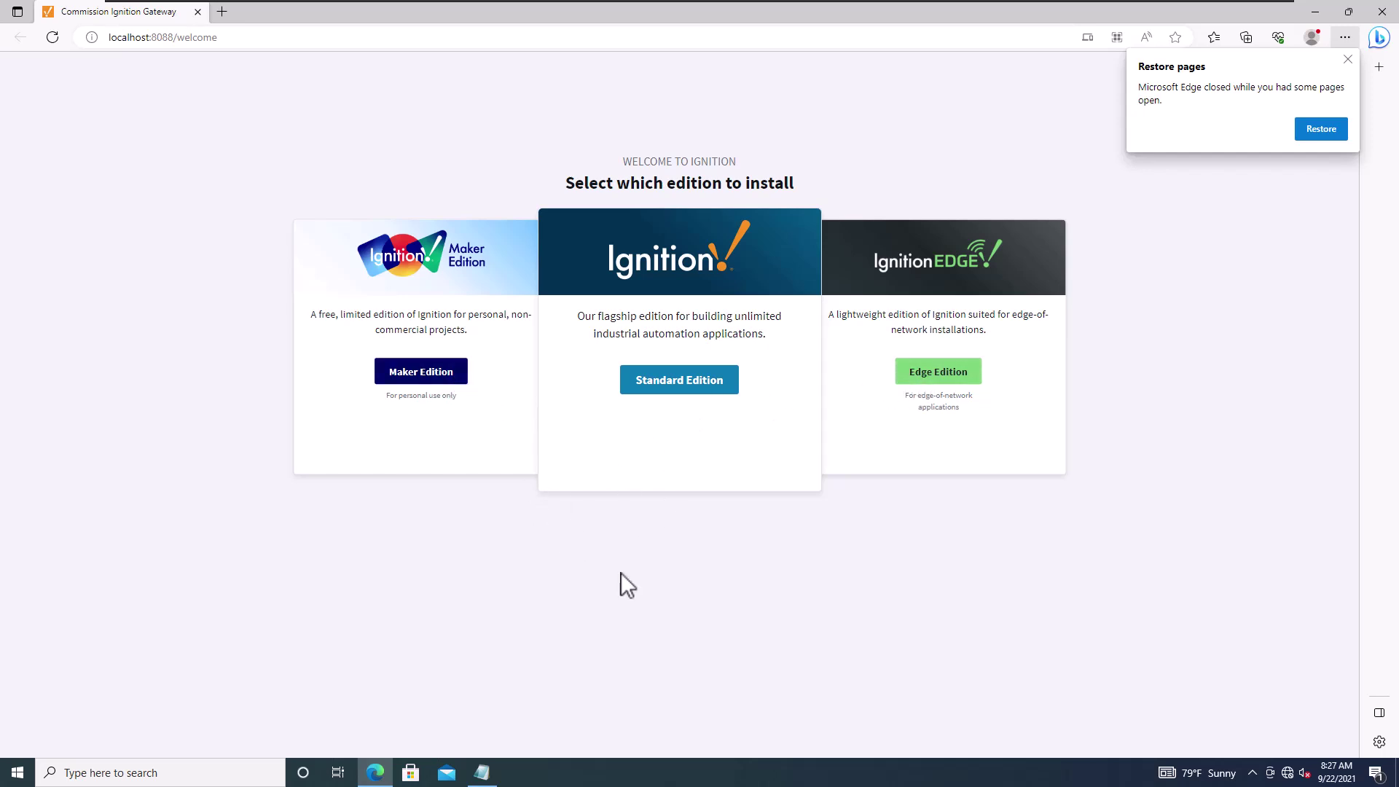
pyautogui.click(1348, 59)
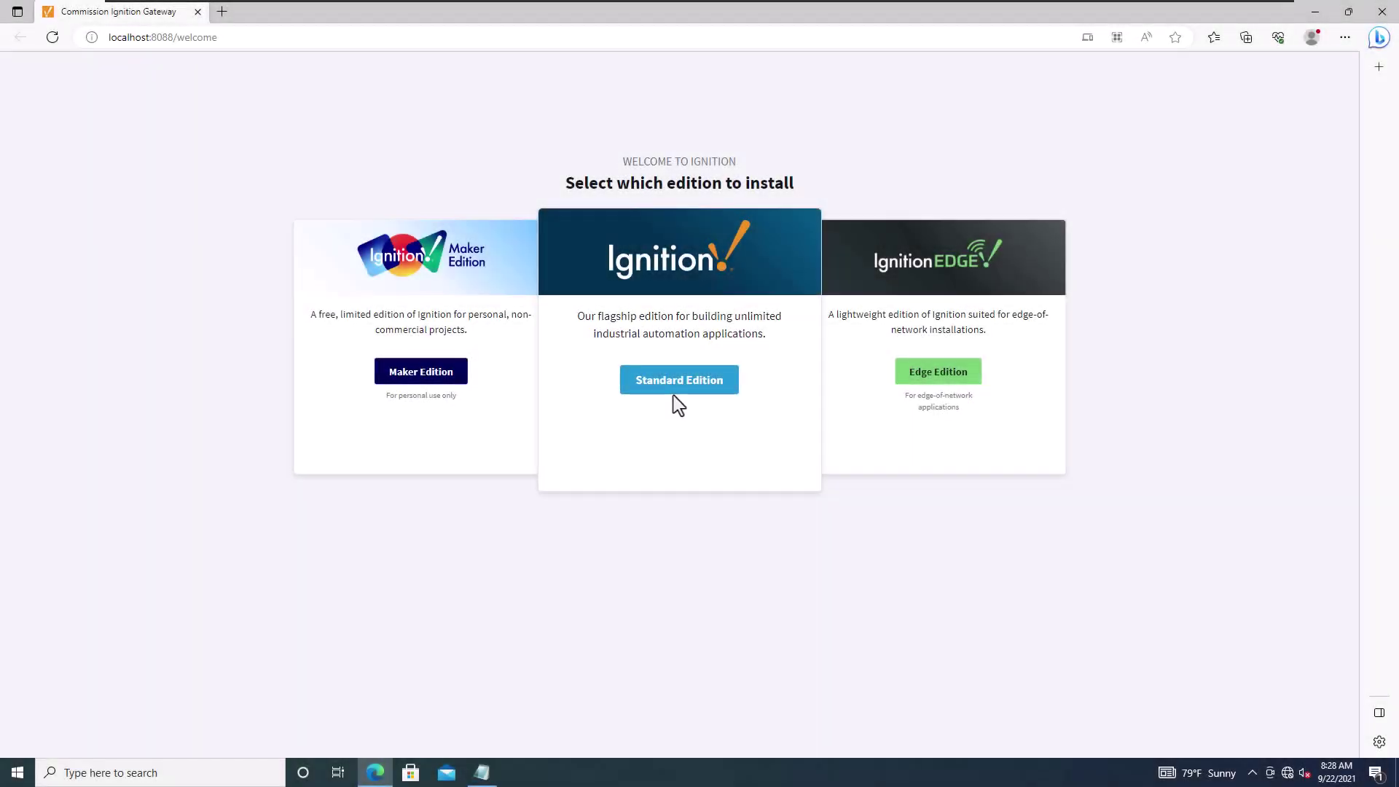
# Step: Choose the Standard Edition and accept the license agreement
pyautogui.click(481, 772)
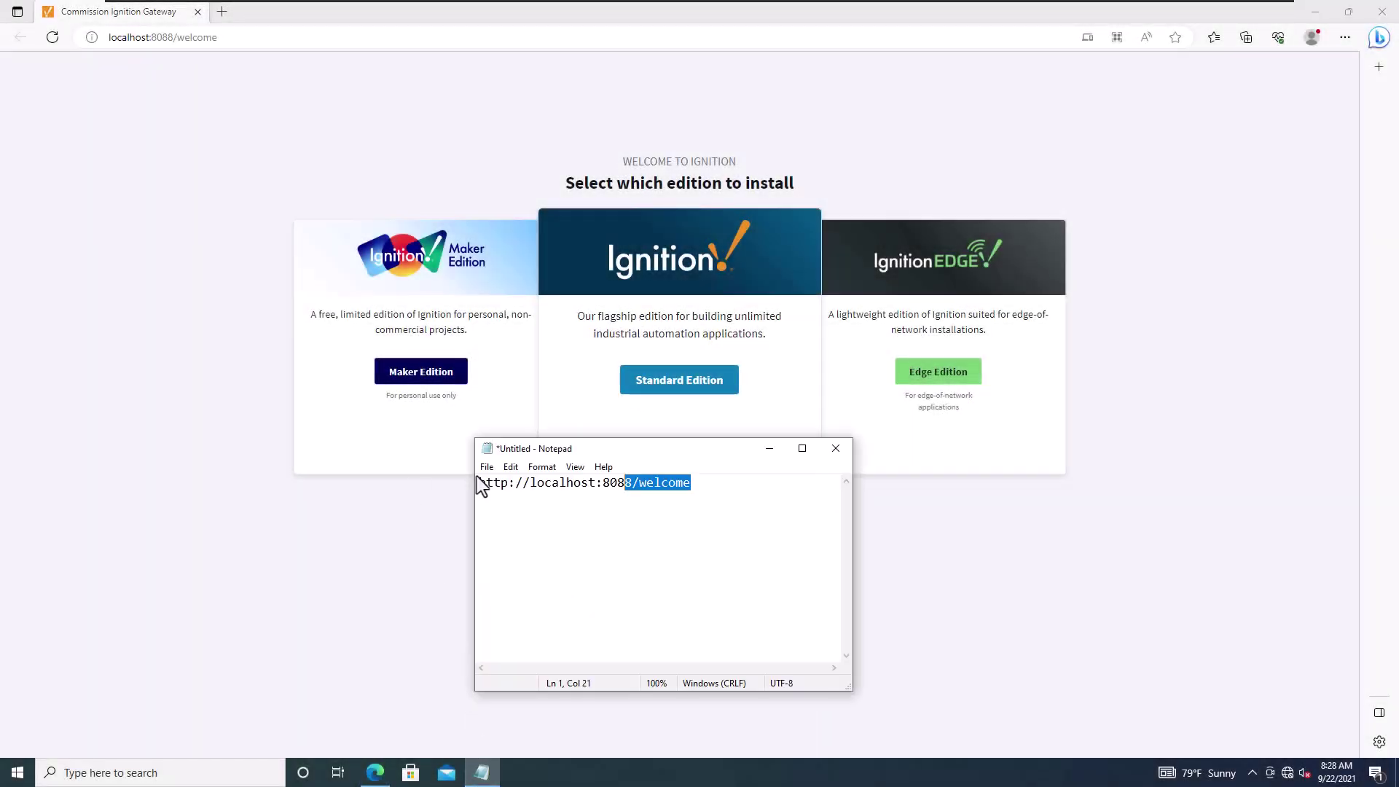
pyautogui.hotkey('ctrl', 'a')
pyautogui.click(352, 548)
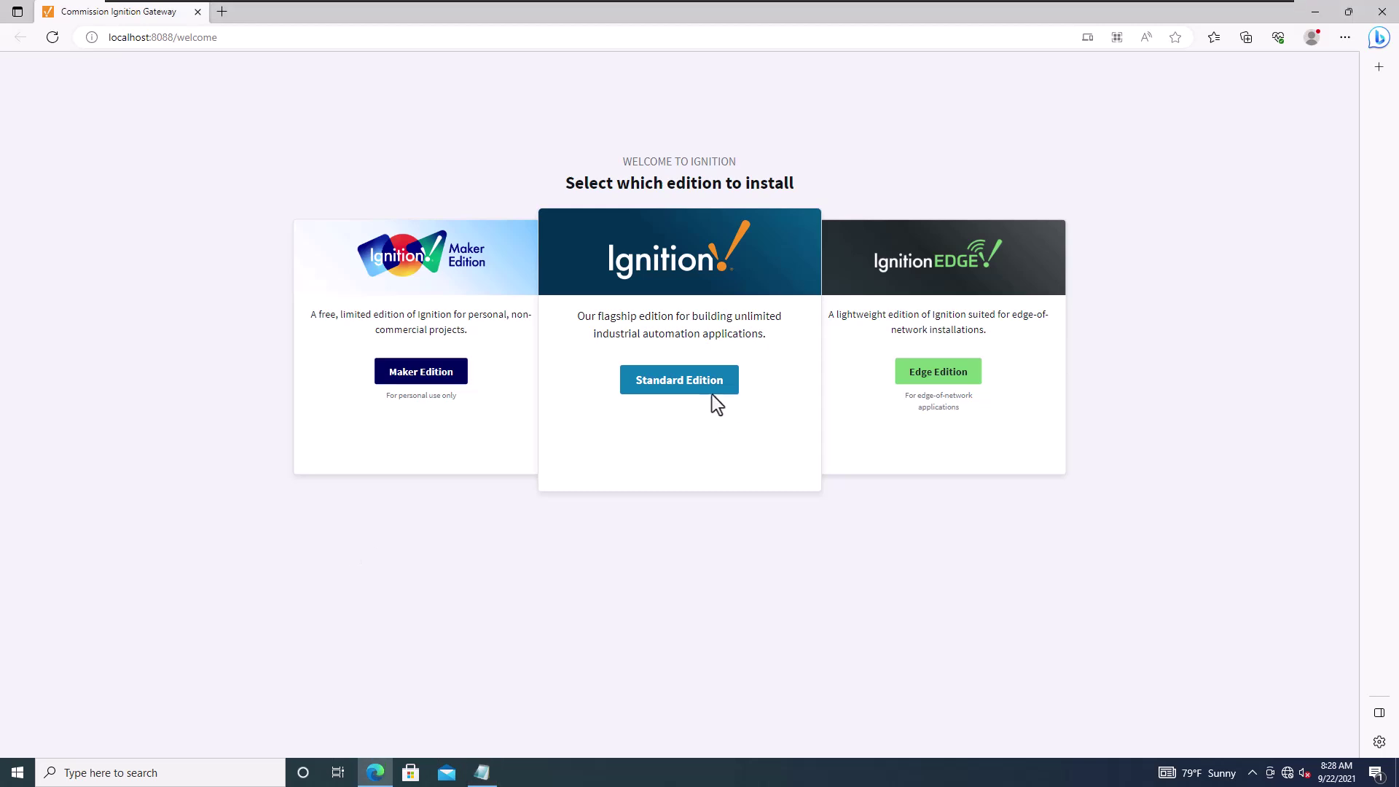
pyautogui.click(693, 388)
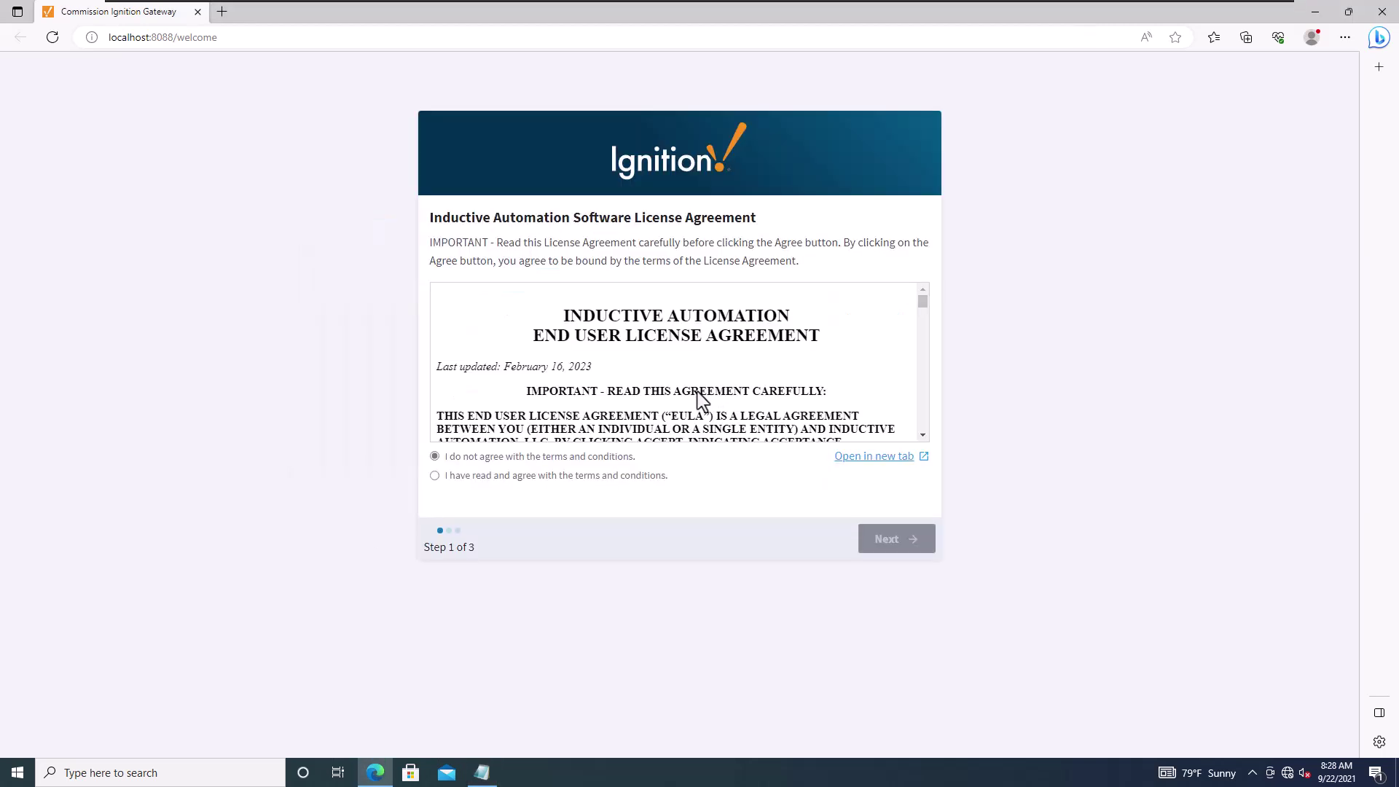
pyautogui.click(435, 477)
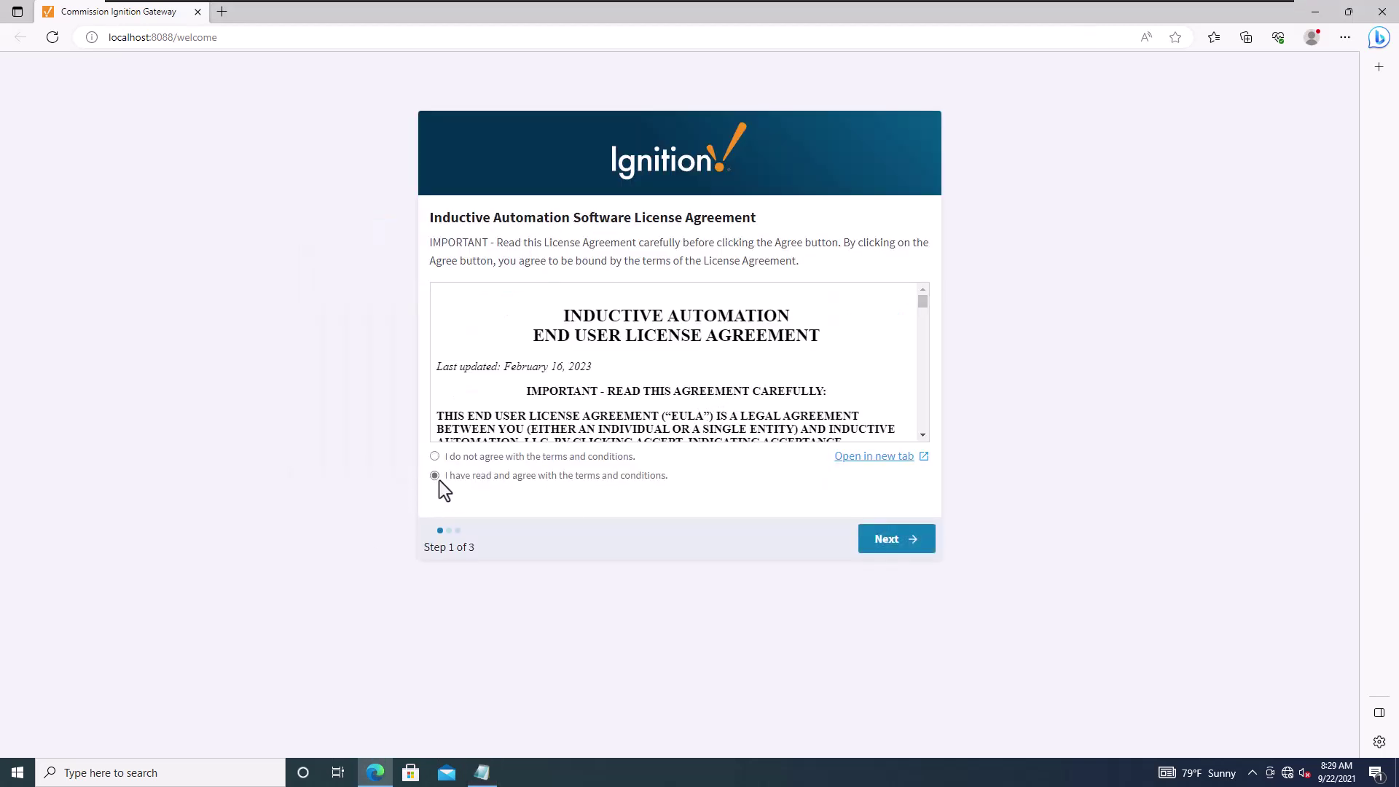
pyautogui.click(899, 545)
# Step: Enter the administrator's username, password and password confirmation, then continue
pyautogui.click(531, 313)
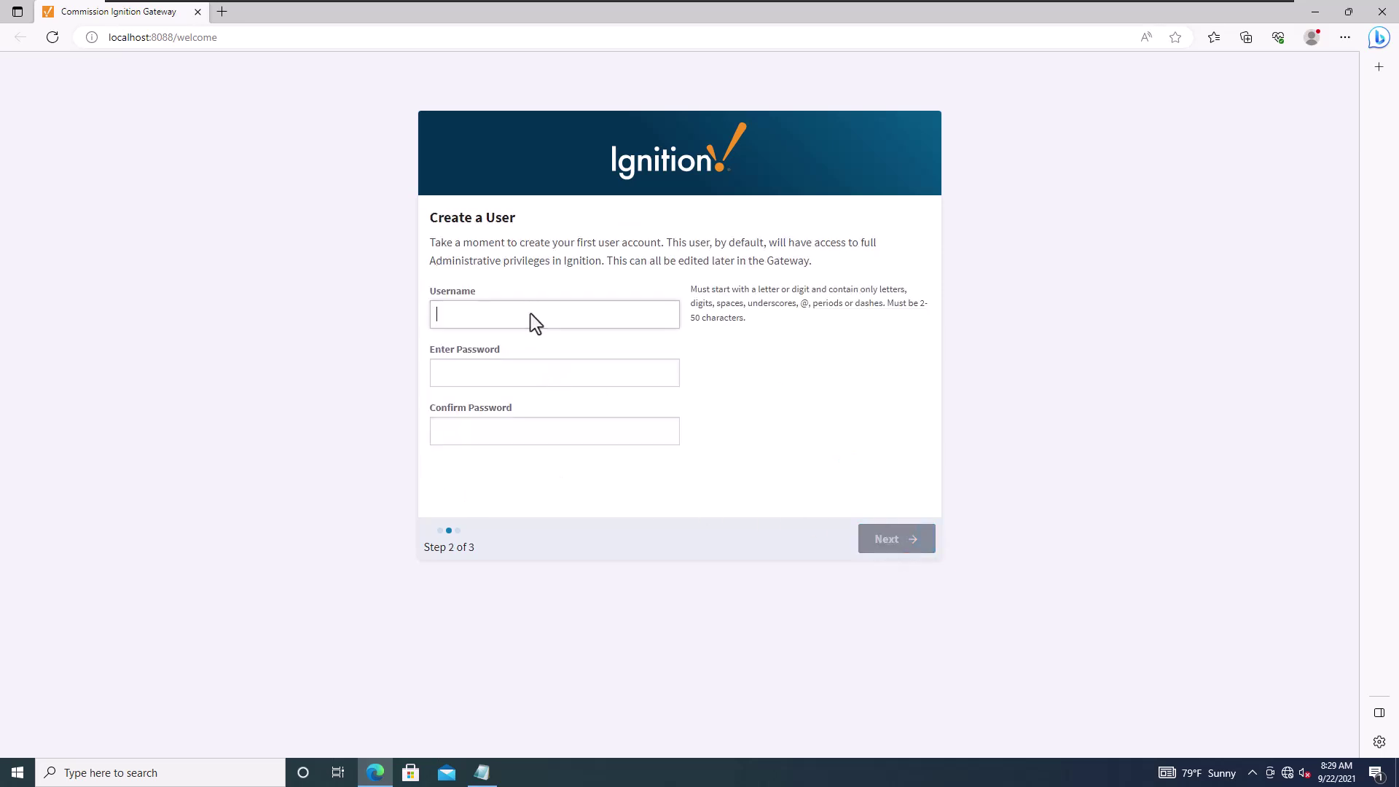
pyautogui.write('Shane')
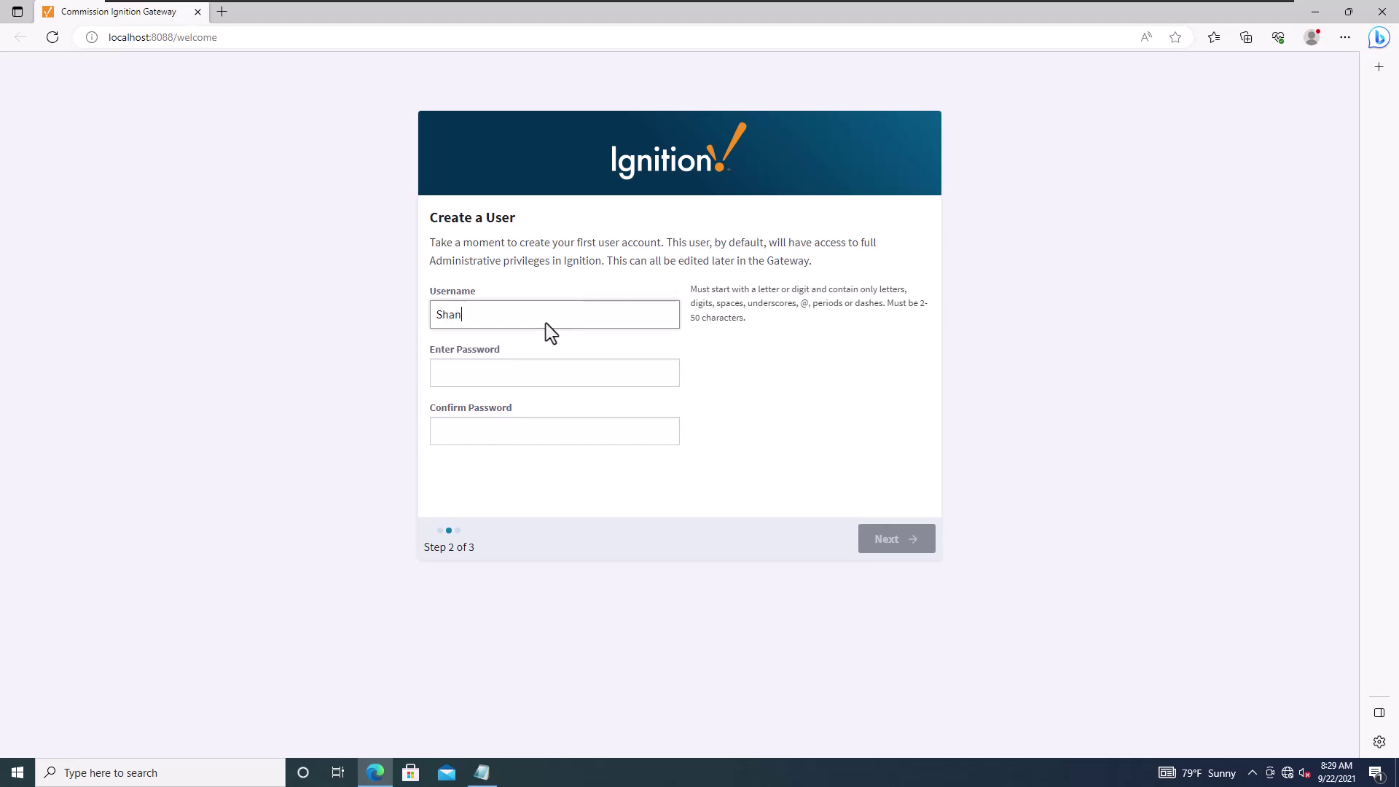
pyautogui.click(490, 378)
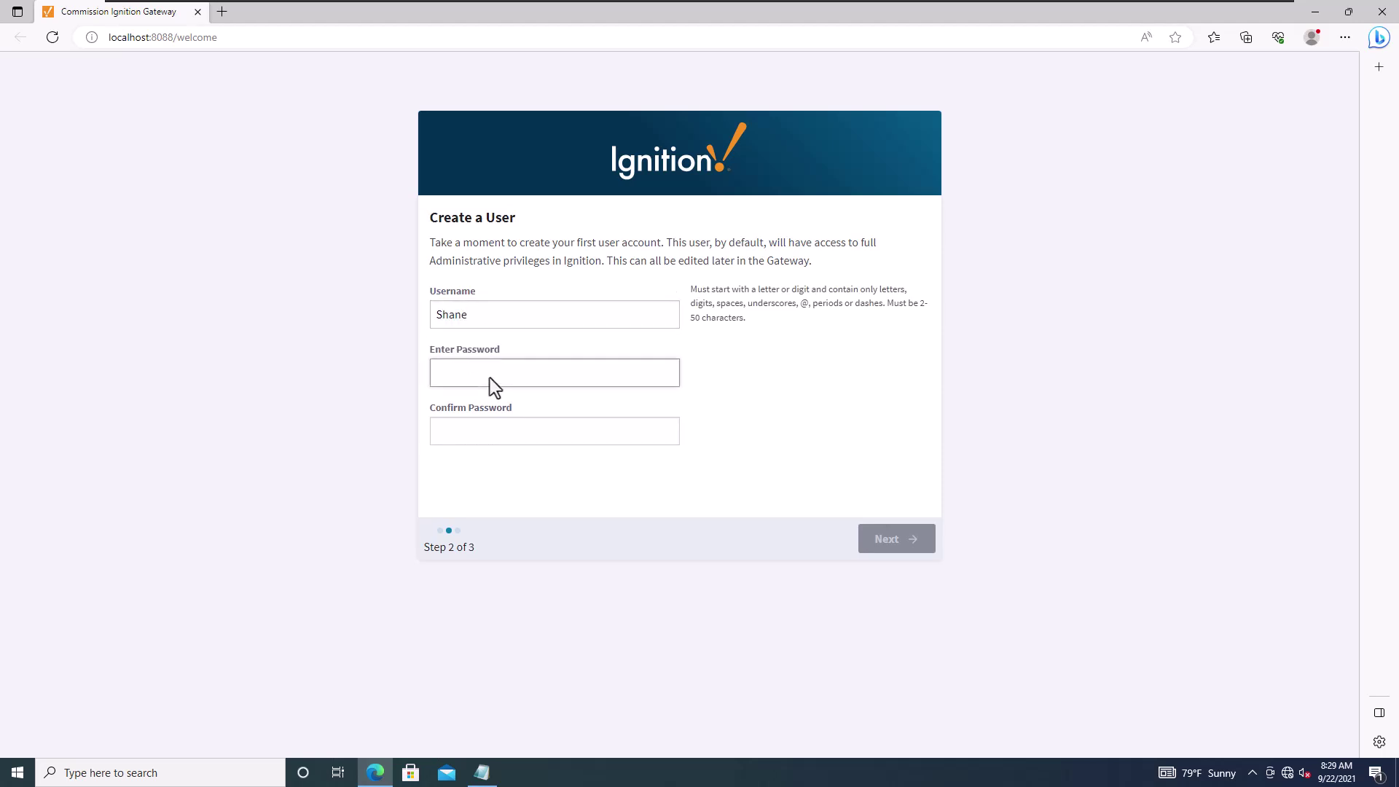
pyautogui.write('admin')
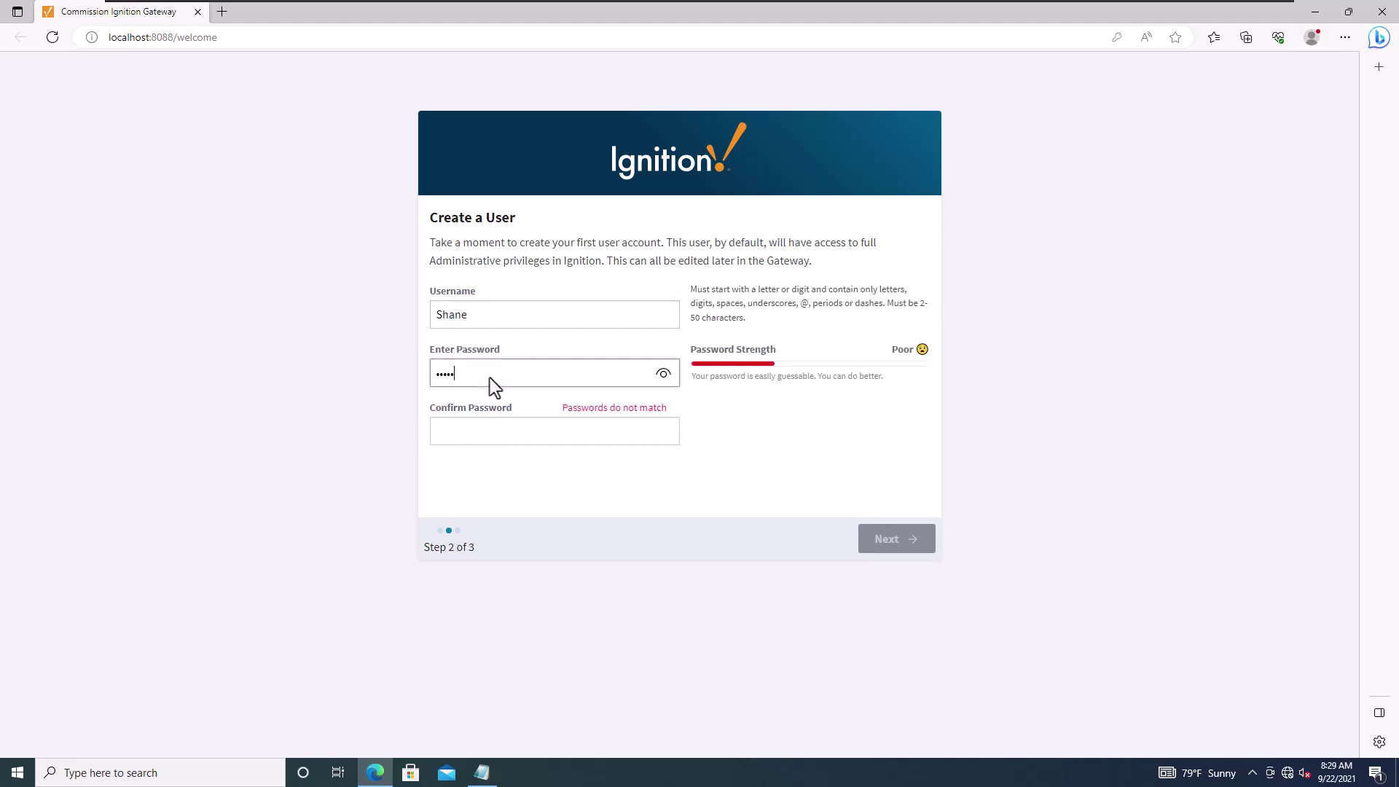
pyautogui.write('12')
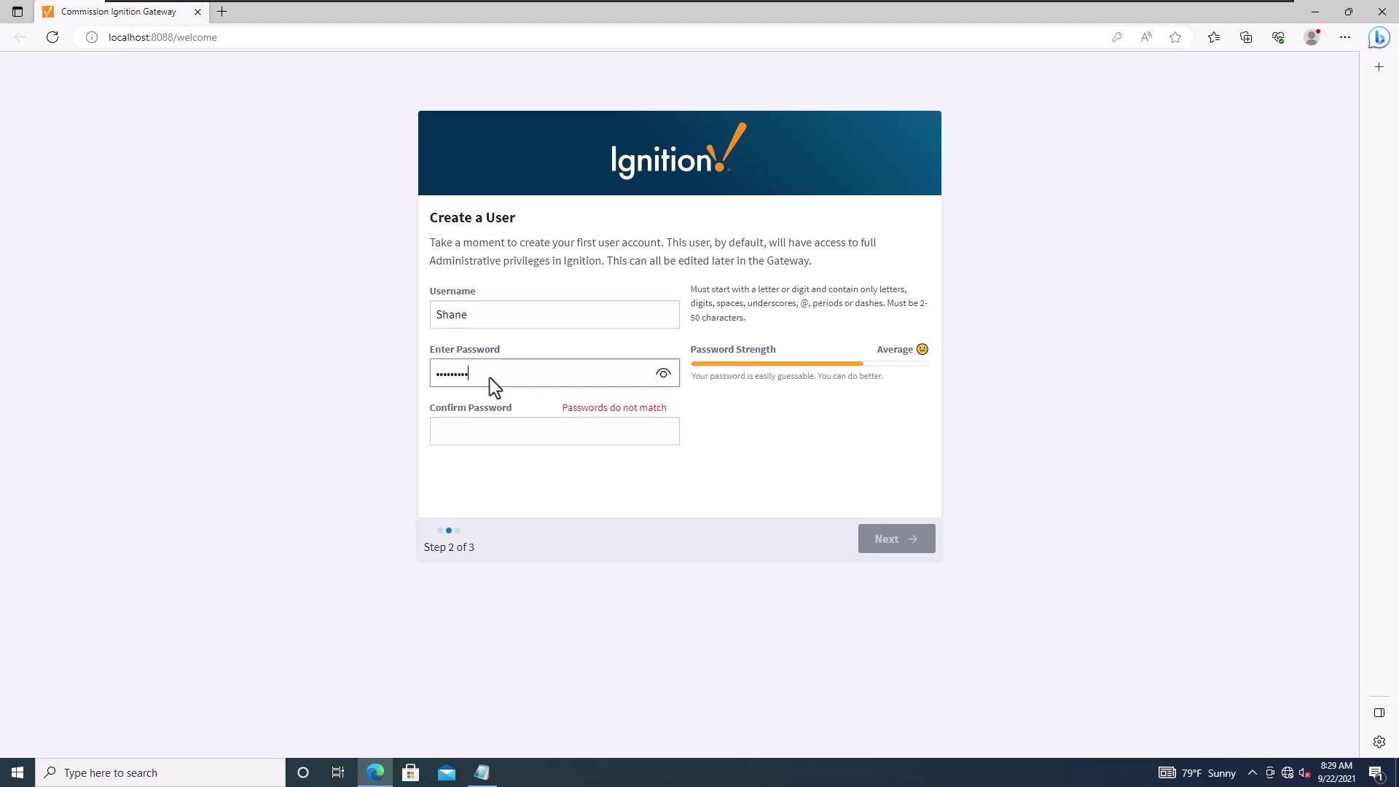
pyautogui.click(518, 425)
pyautogui.write('admi')
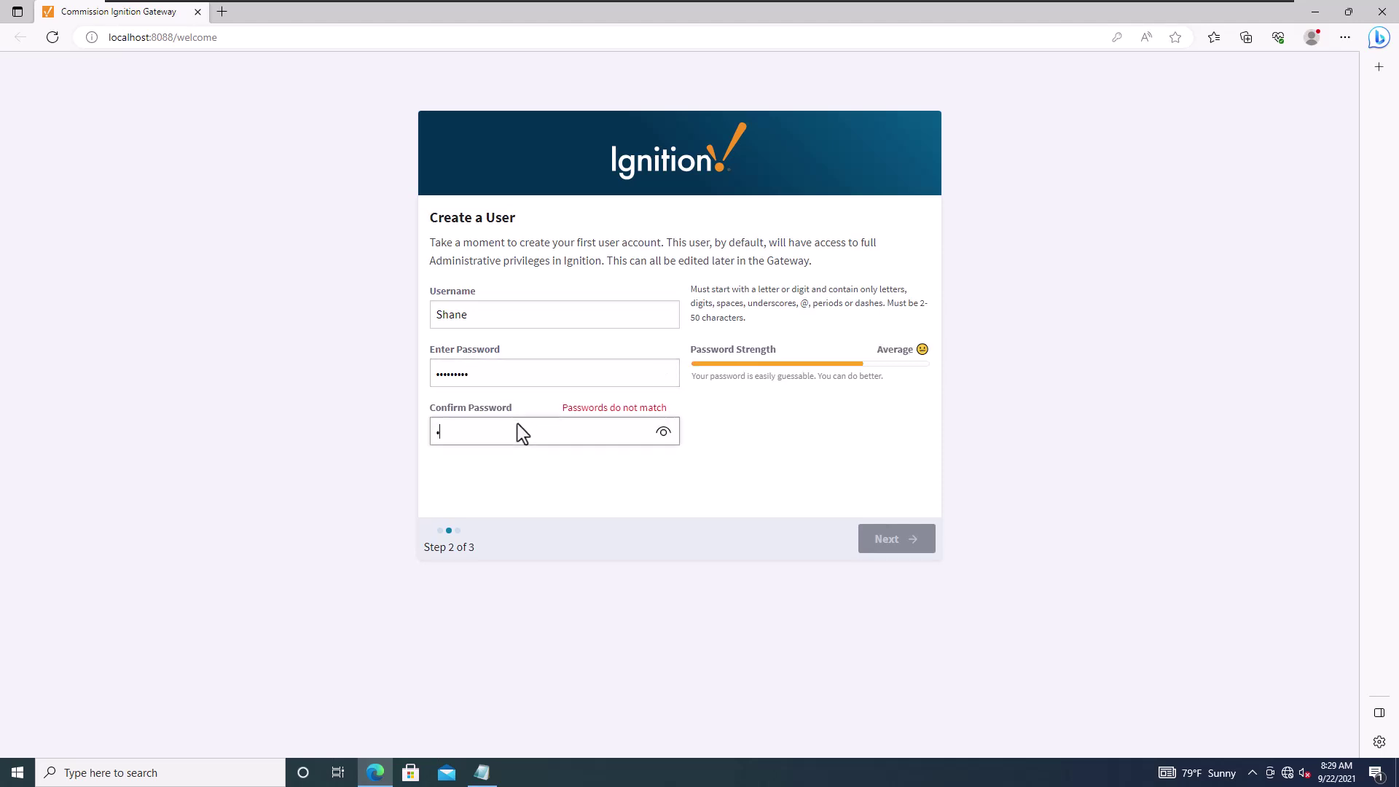
pyautogui.write('n1234')
pyautogui.doubleClick(485, 312)
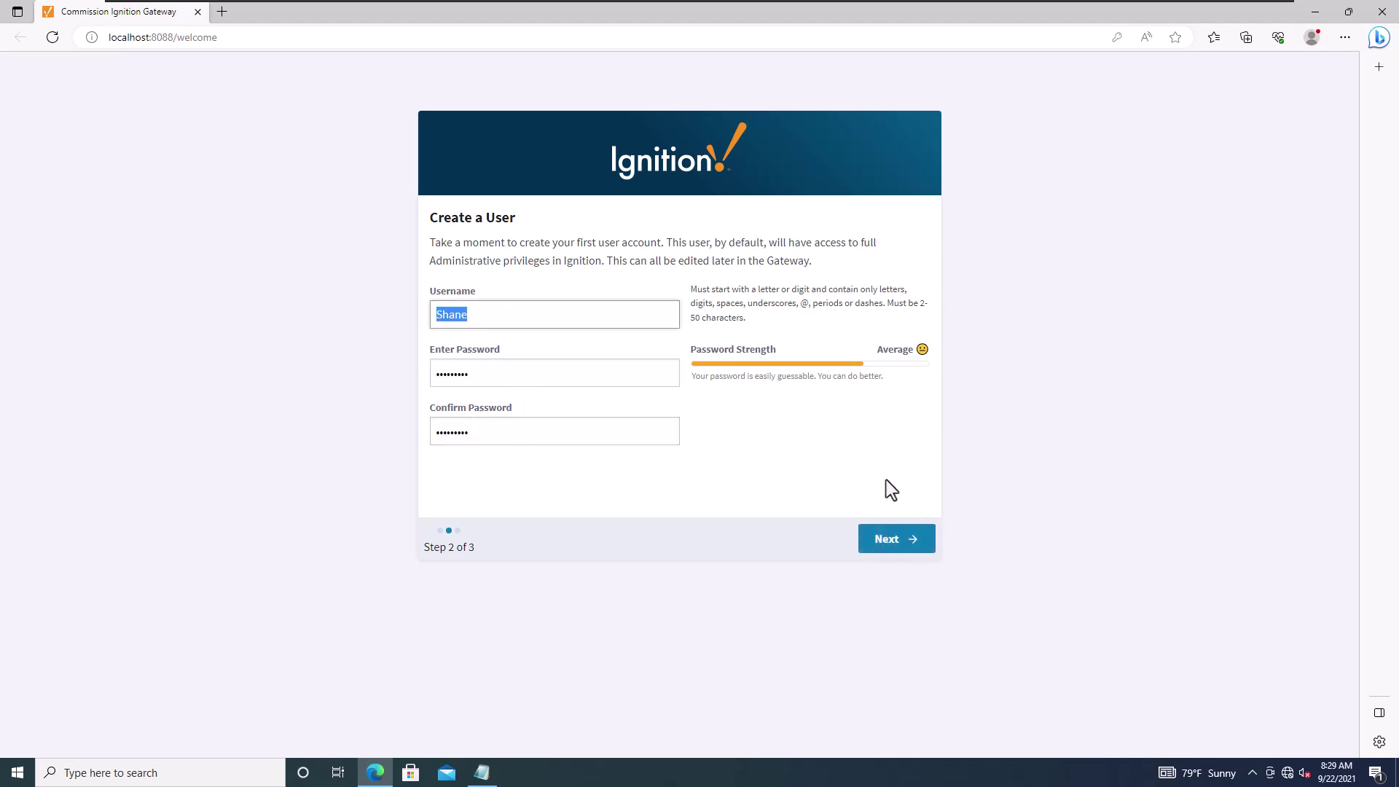
pyautogui.click(903, 545)
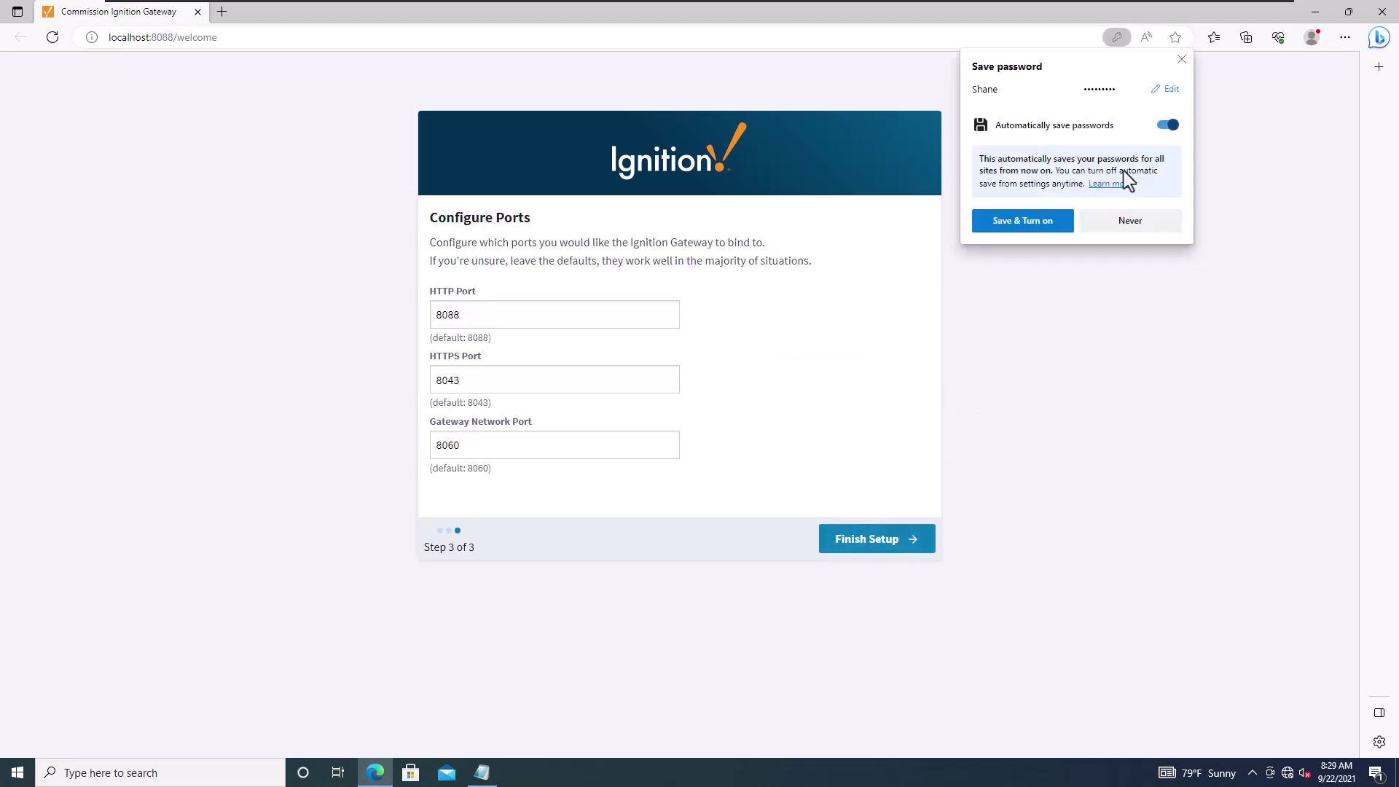
# Step: Keep the default ports 8088, 8043 and 8060 and finish the setup
pyautogui.click(1180, 61)
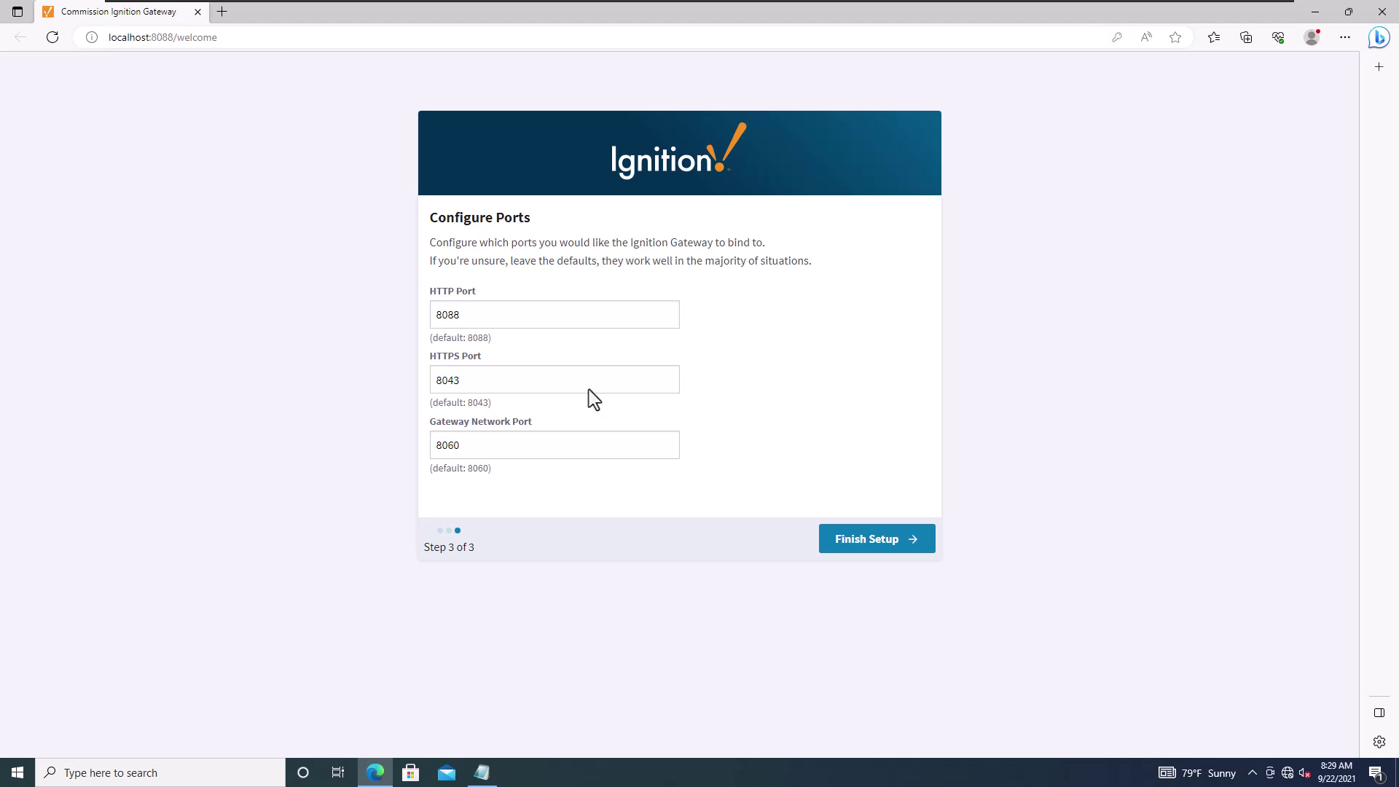
pyautogui.moveTo(495, 318); pyautogui.dragTo(435, 332)
pyautogui.moveTo(465, 376); pyautogui.dragTo(413, 390)
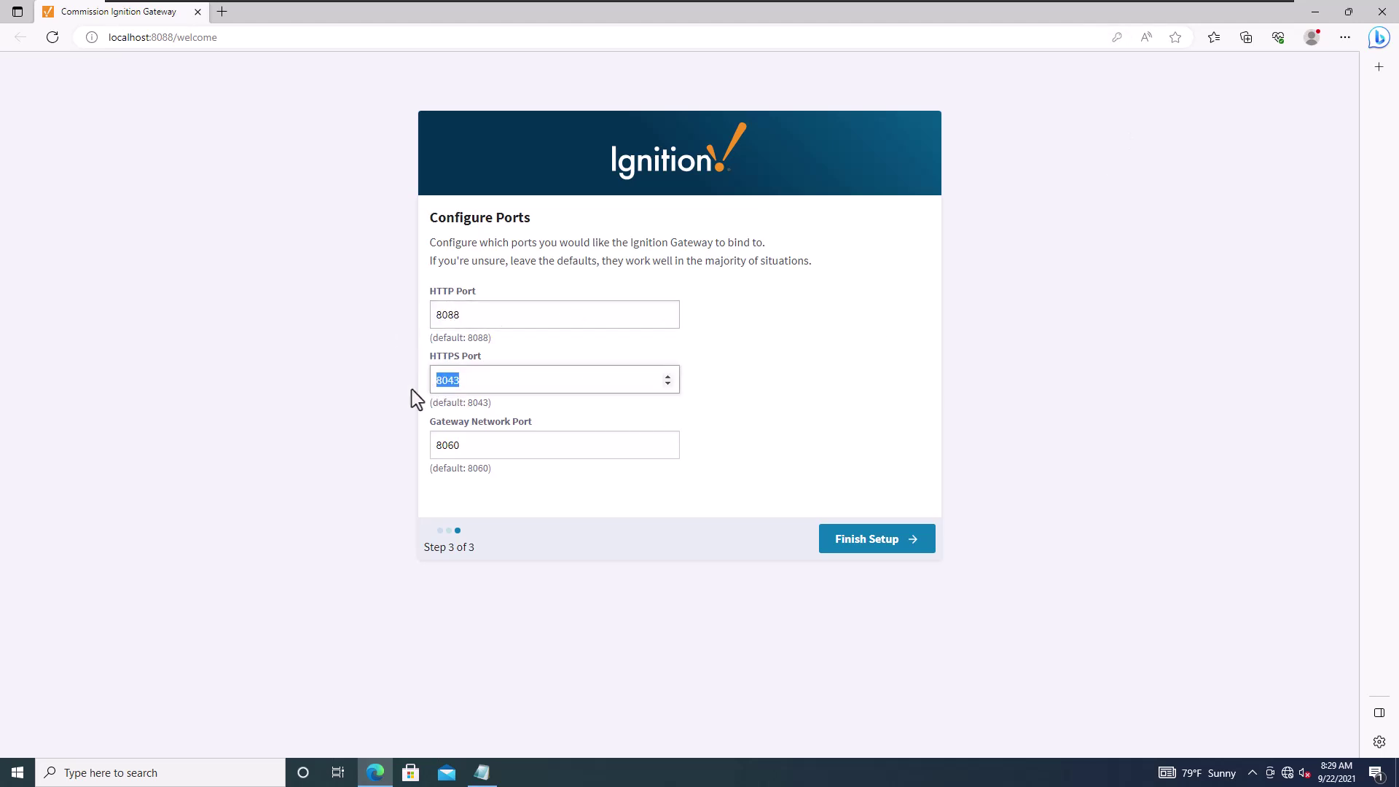
pyautogui.moveTo(470, 444); pyautogui.dragTo(439, 453)
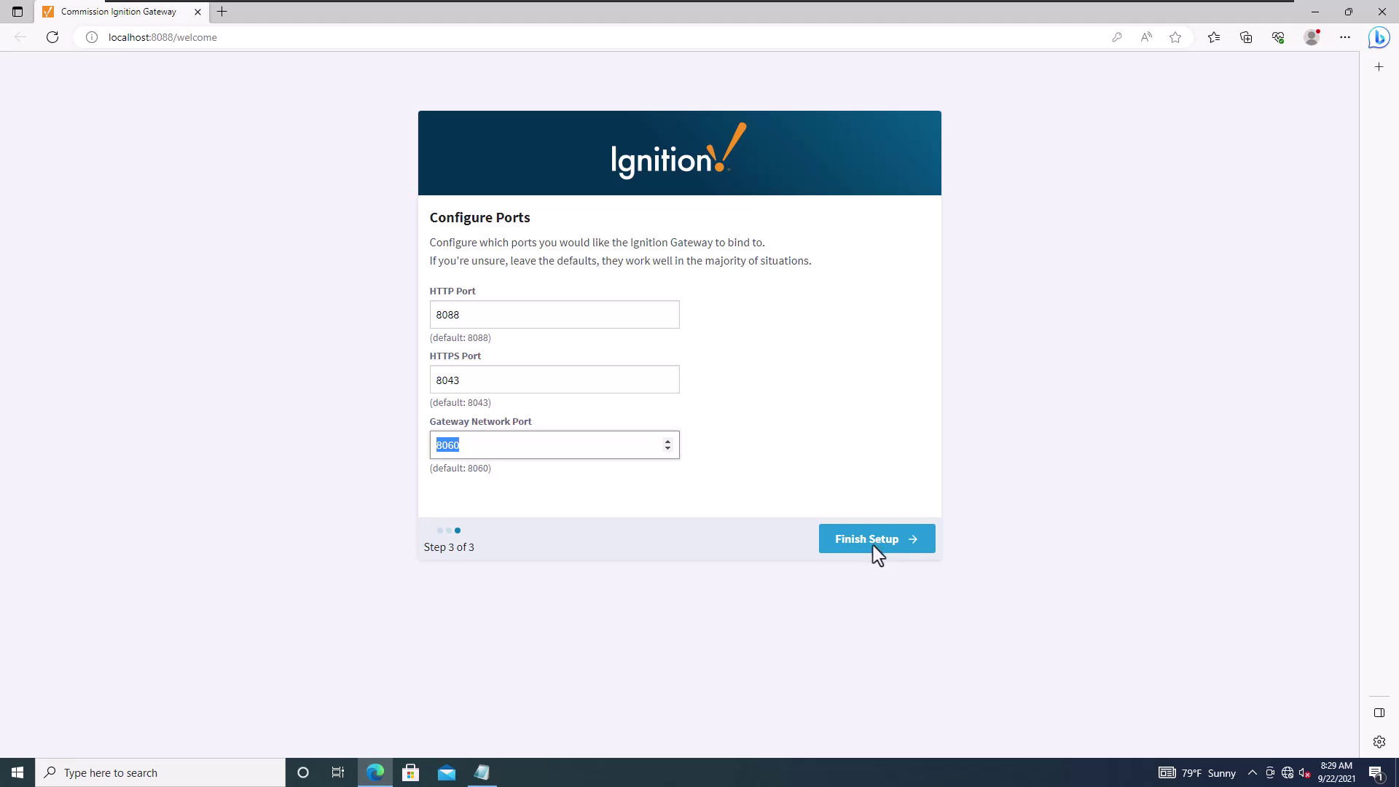
pyautogui.click(873, 543)
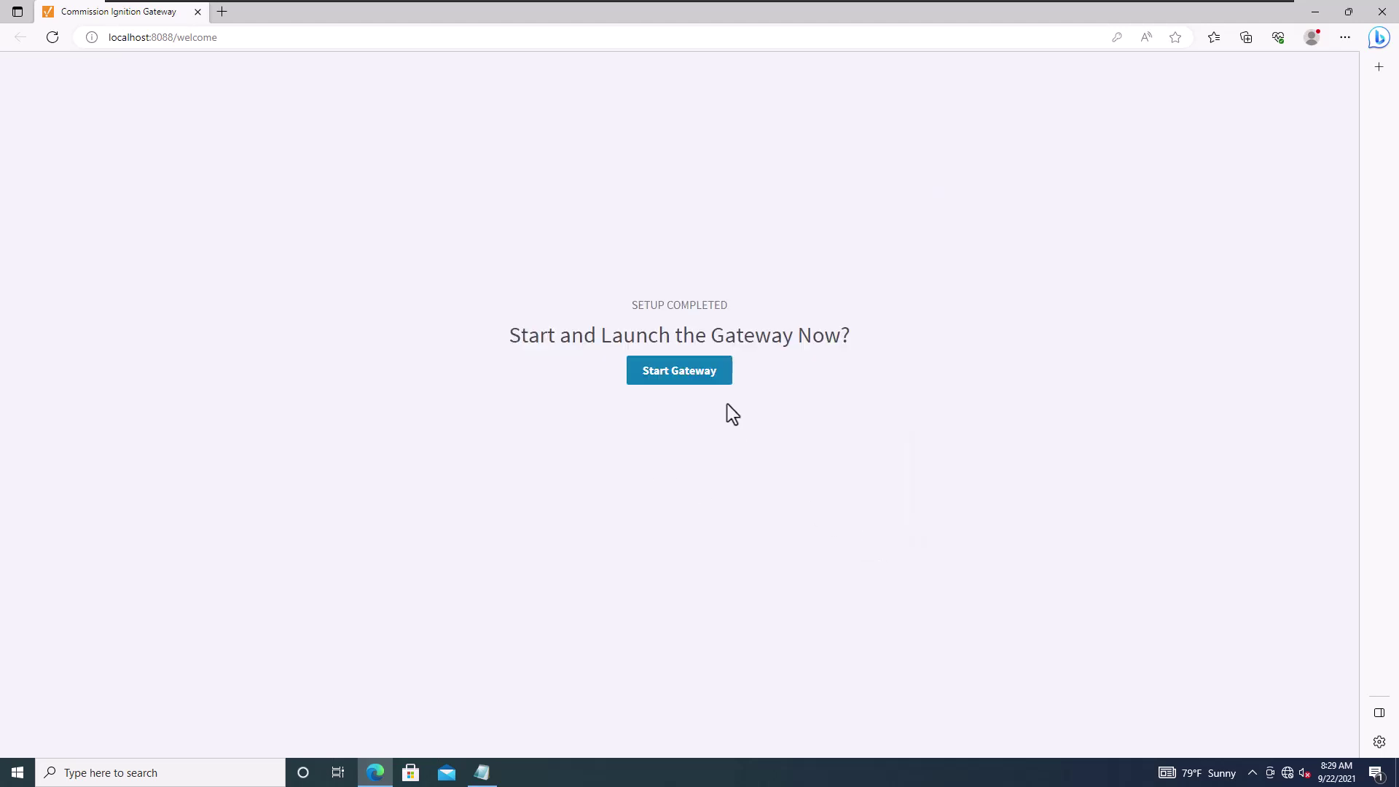
# Step: Start the gateway and select the page address while the home page loads
pyautogui.click(666, 377)
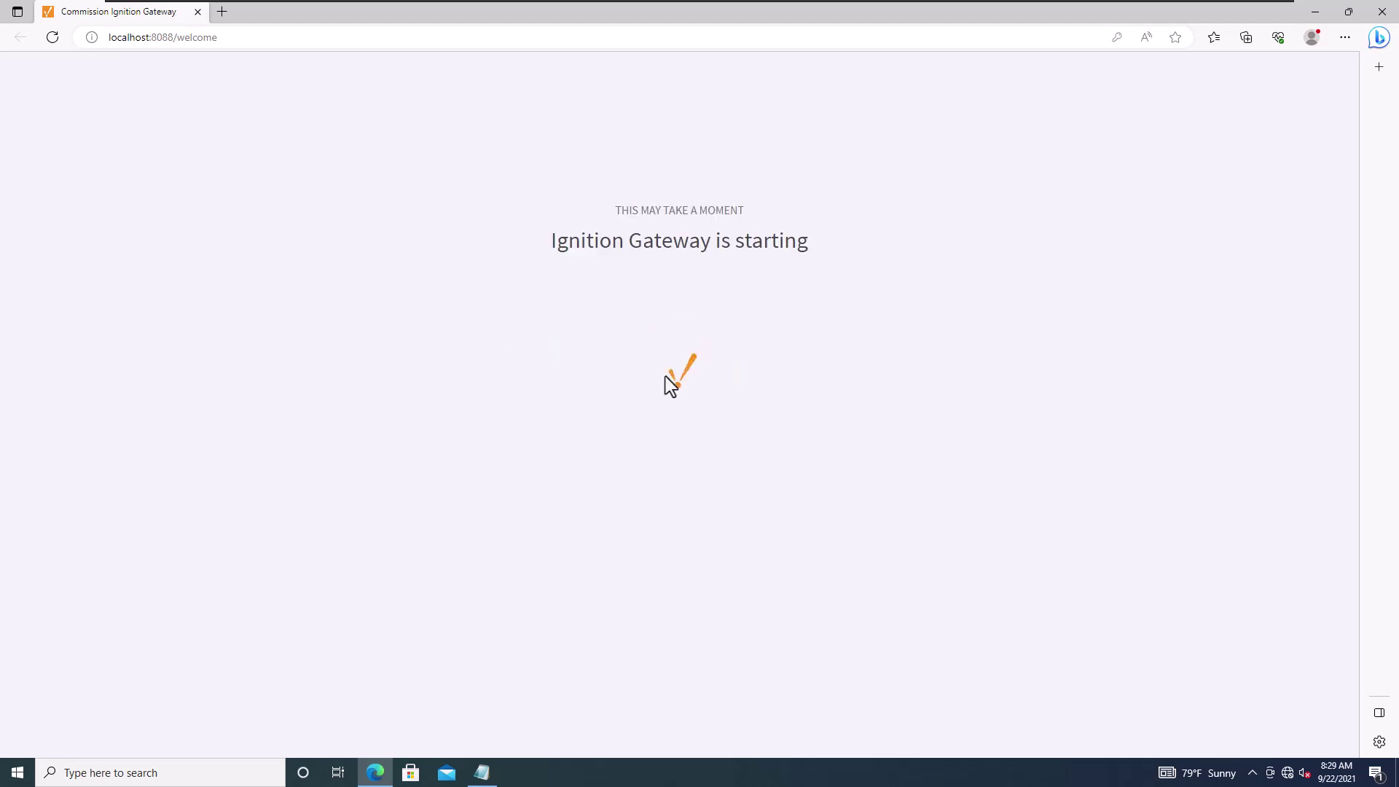
pyautogui.click(233, 37)
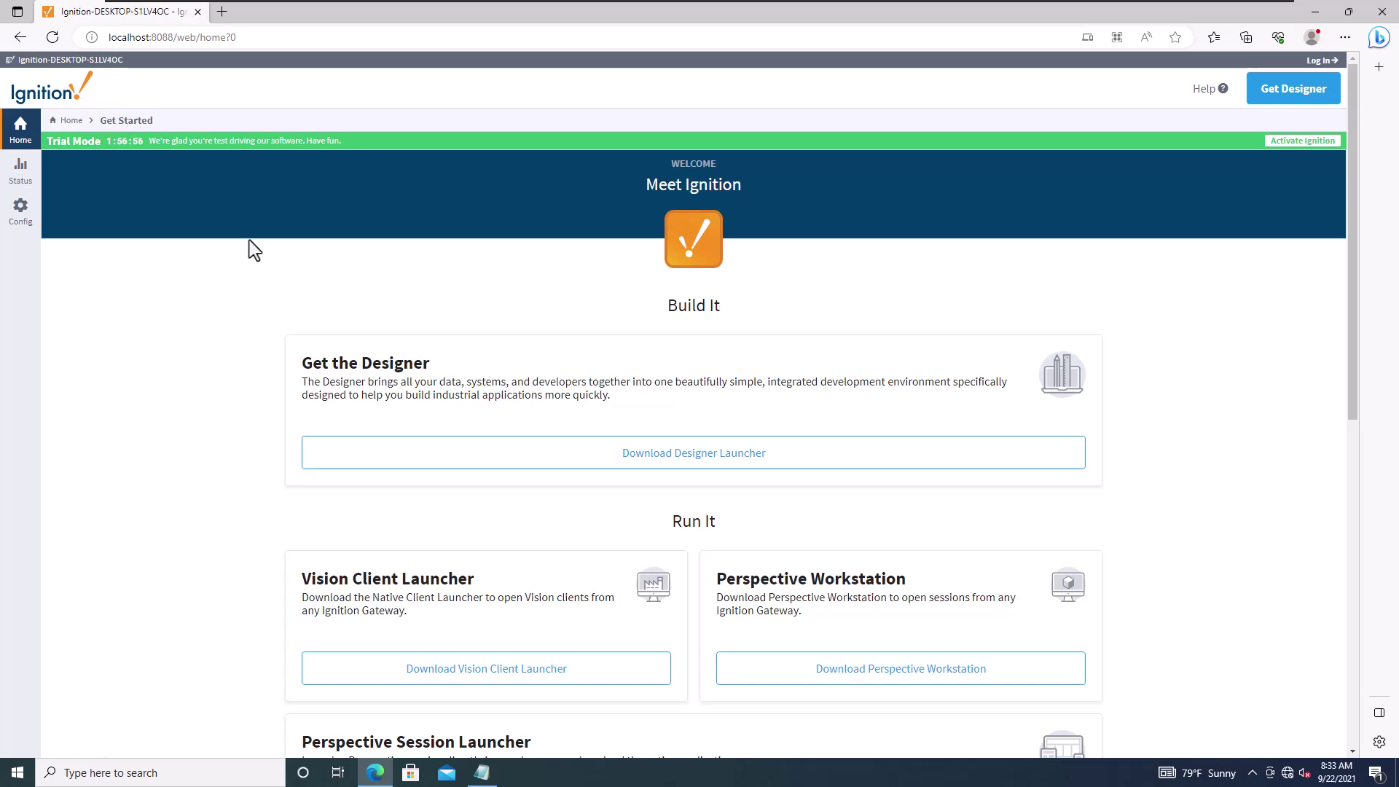
# Step: Open Config and sign in with the administrator's username and password
pyautogui.click(21, 215)
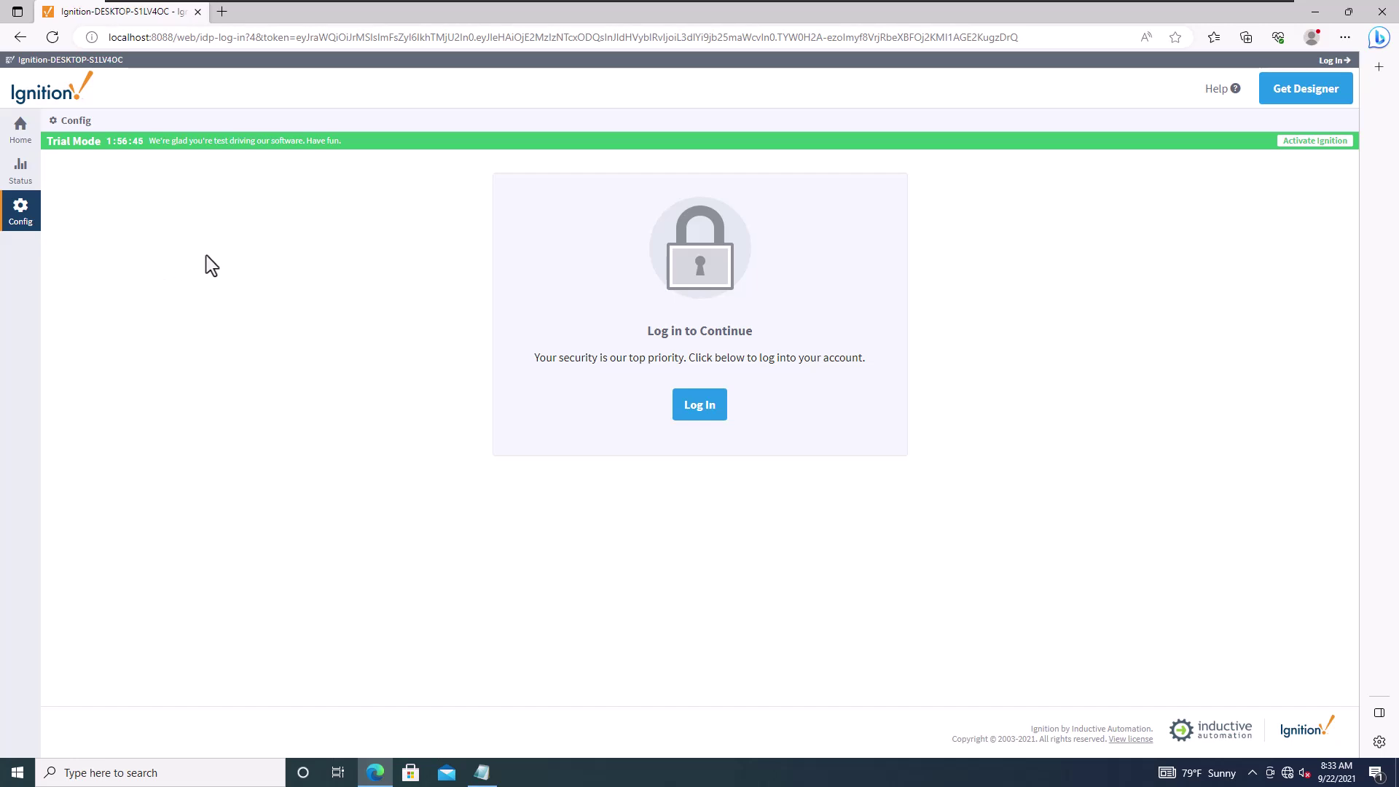
pyautogui.click(697, 409)
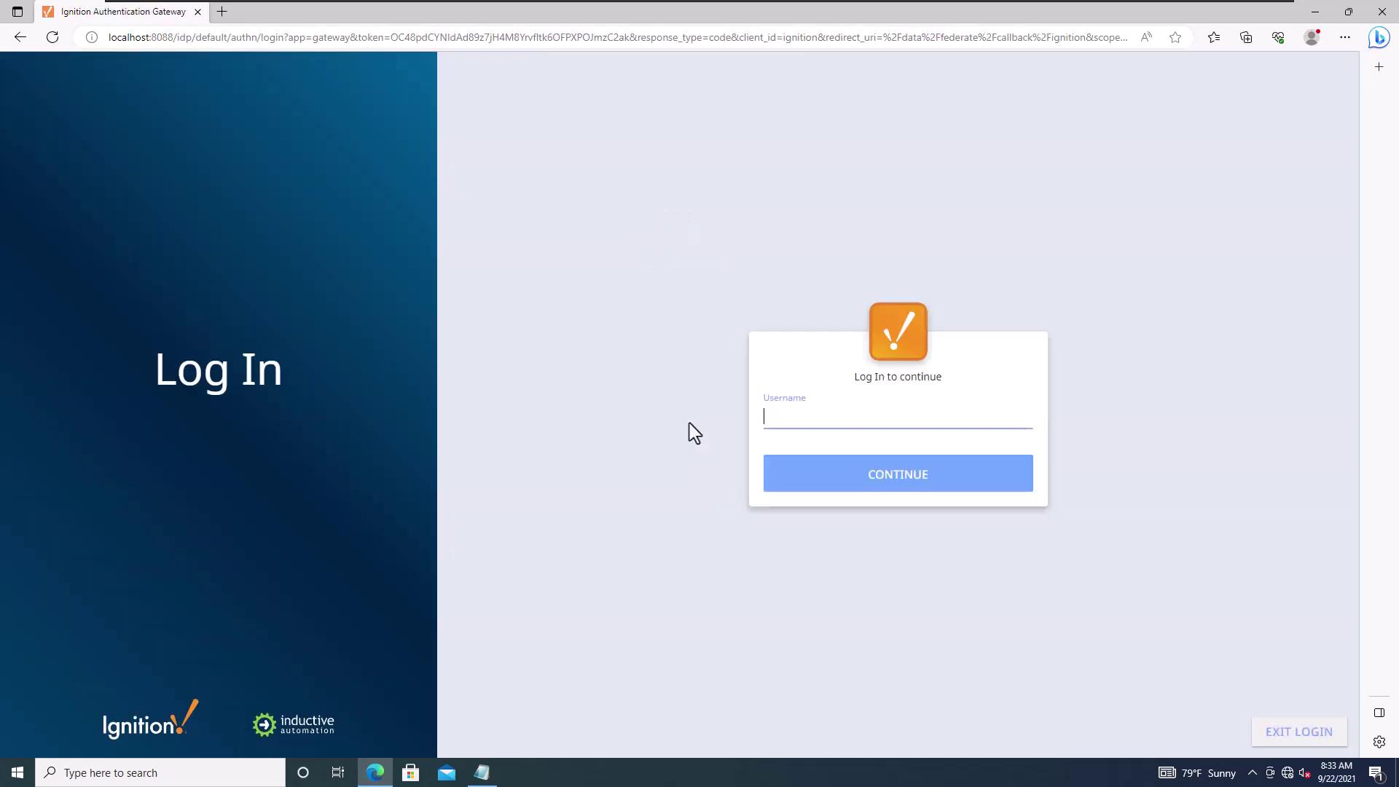
pyautogui.write('Shane')
pyautogui.click(818, 483)
pyautogui.write('pa')
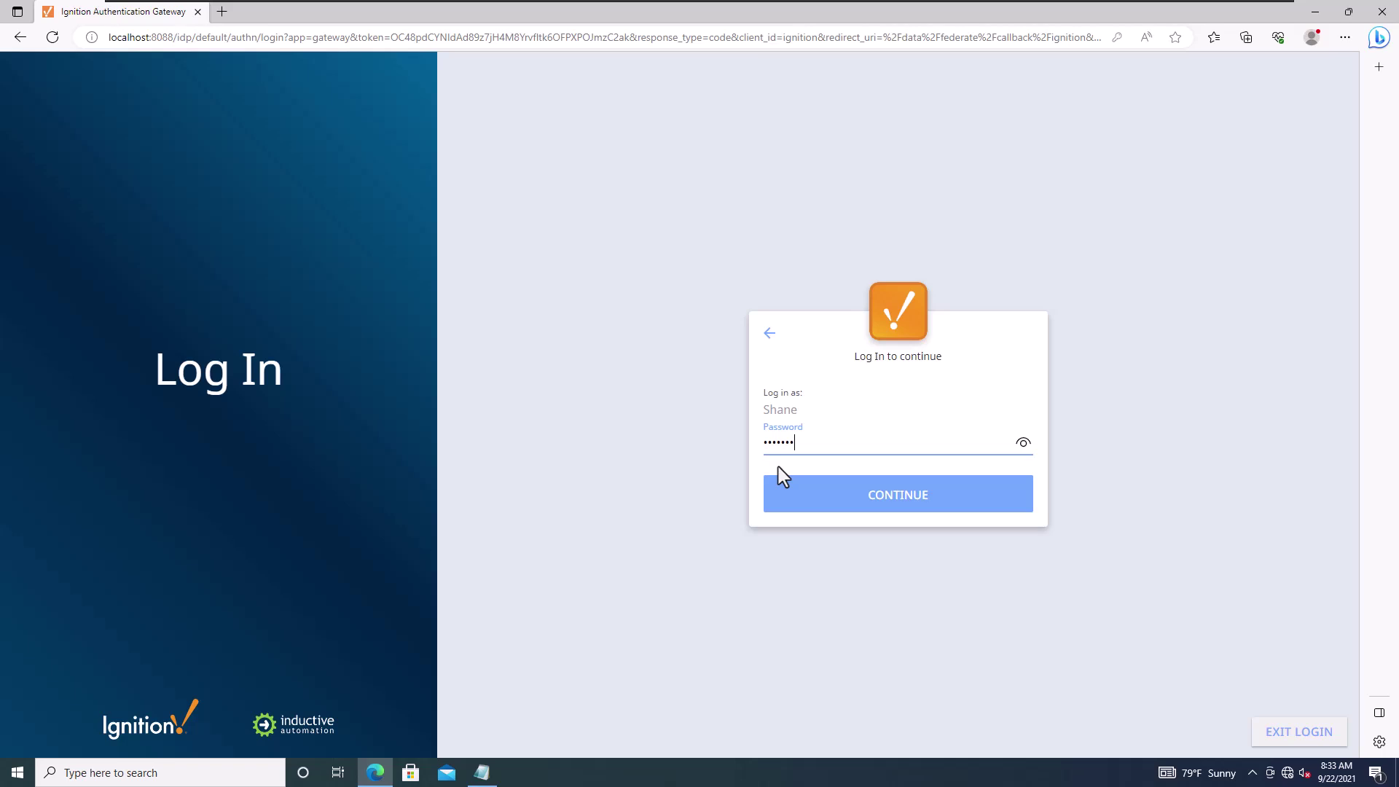
pyautogui.press('Return')
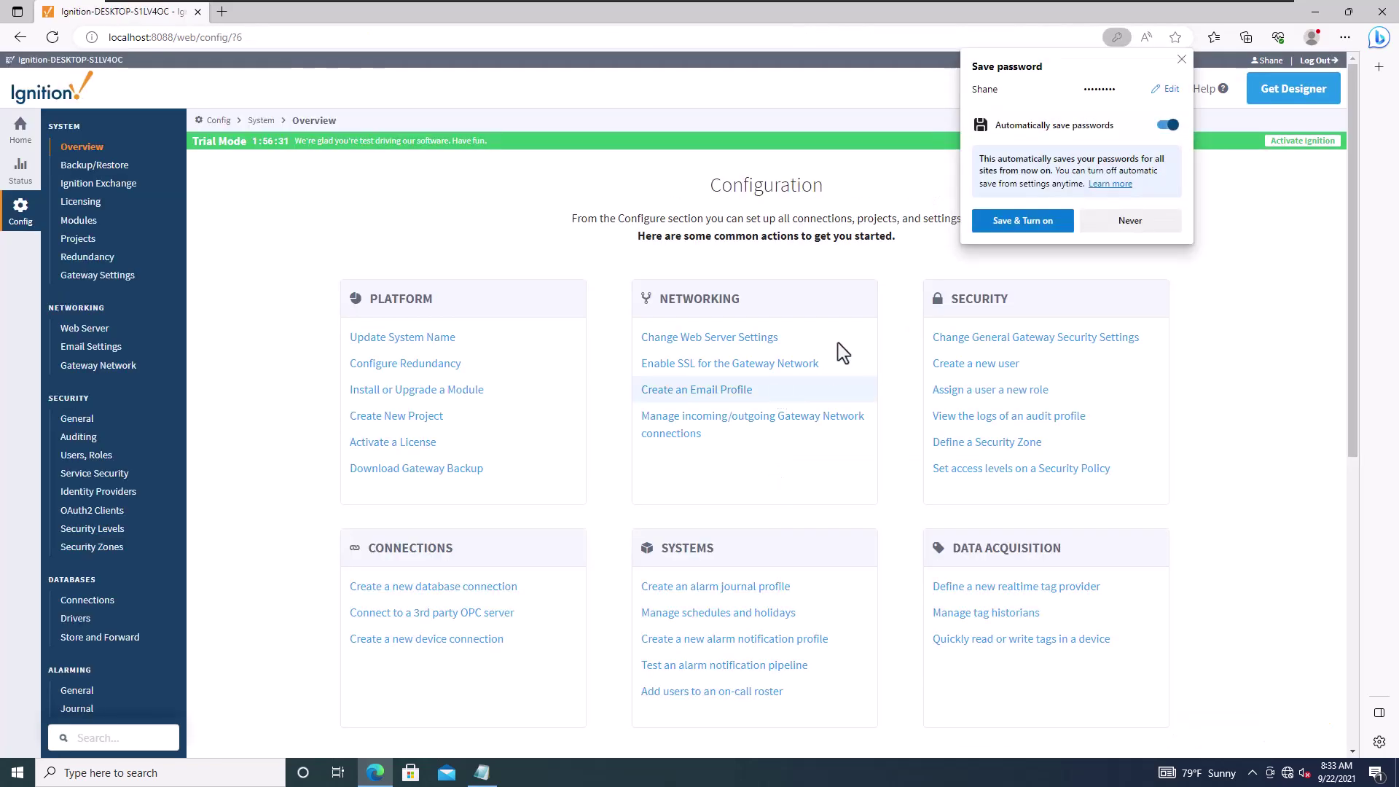
pyautogui.click(1022, 226)
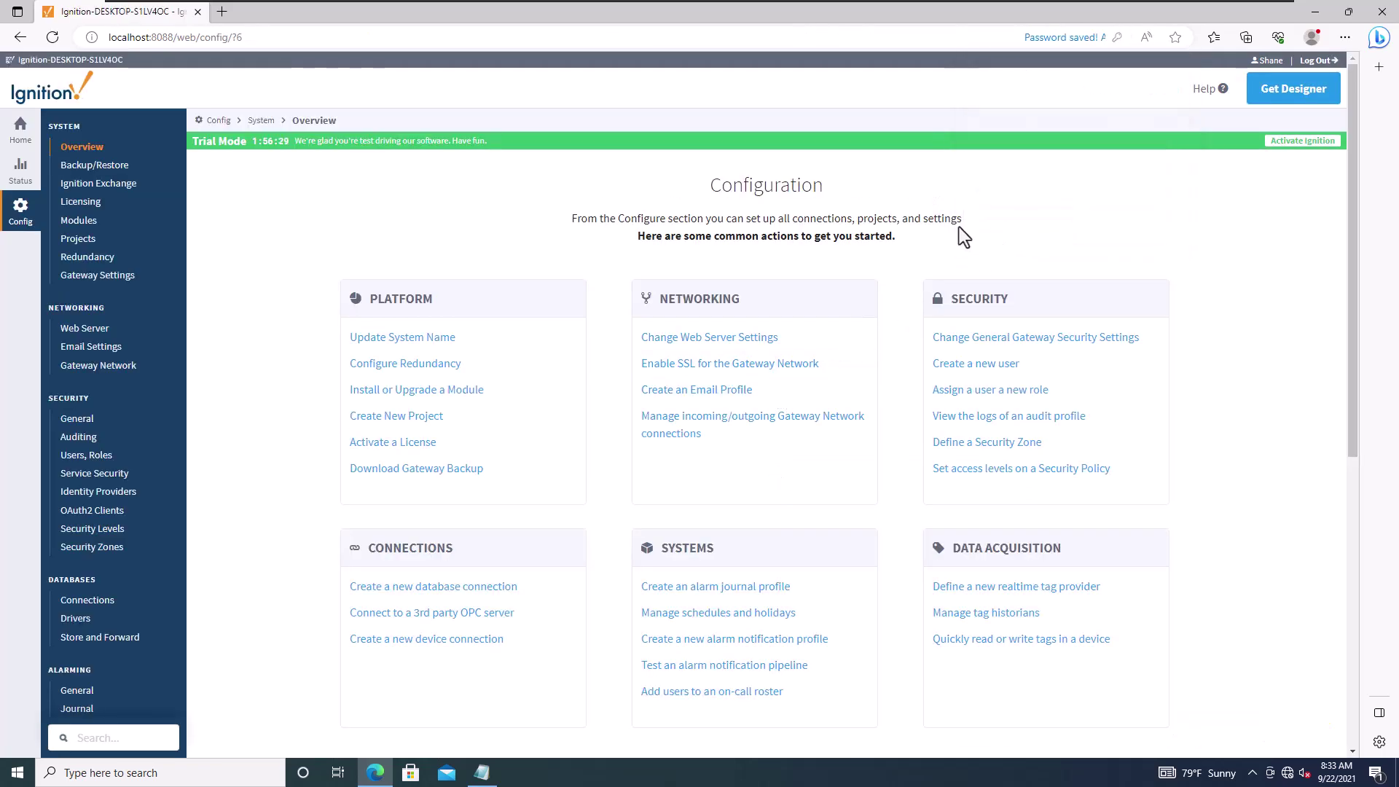
# Step: Start a new database connection from Databases > Connections and pick the MySQL driver
pyautogui.scroll(-3, 123, 483)
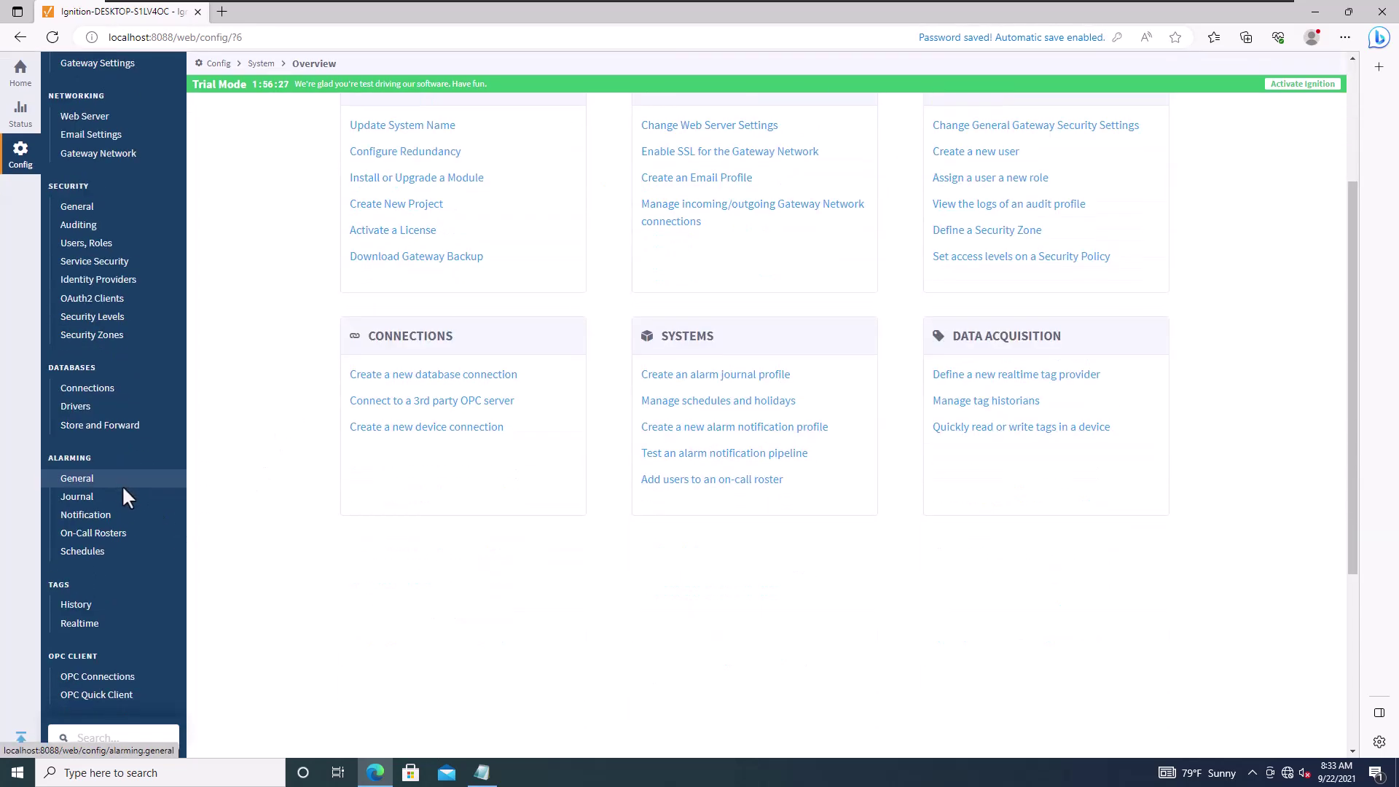
pyautogui.scroll(2, 102, 392)
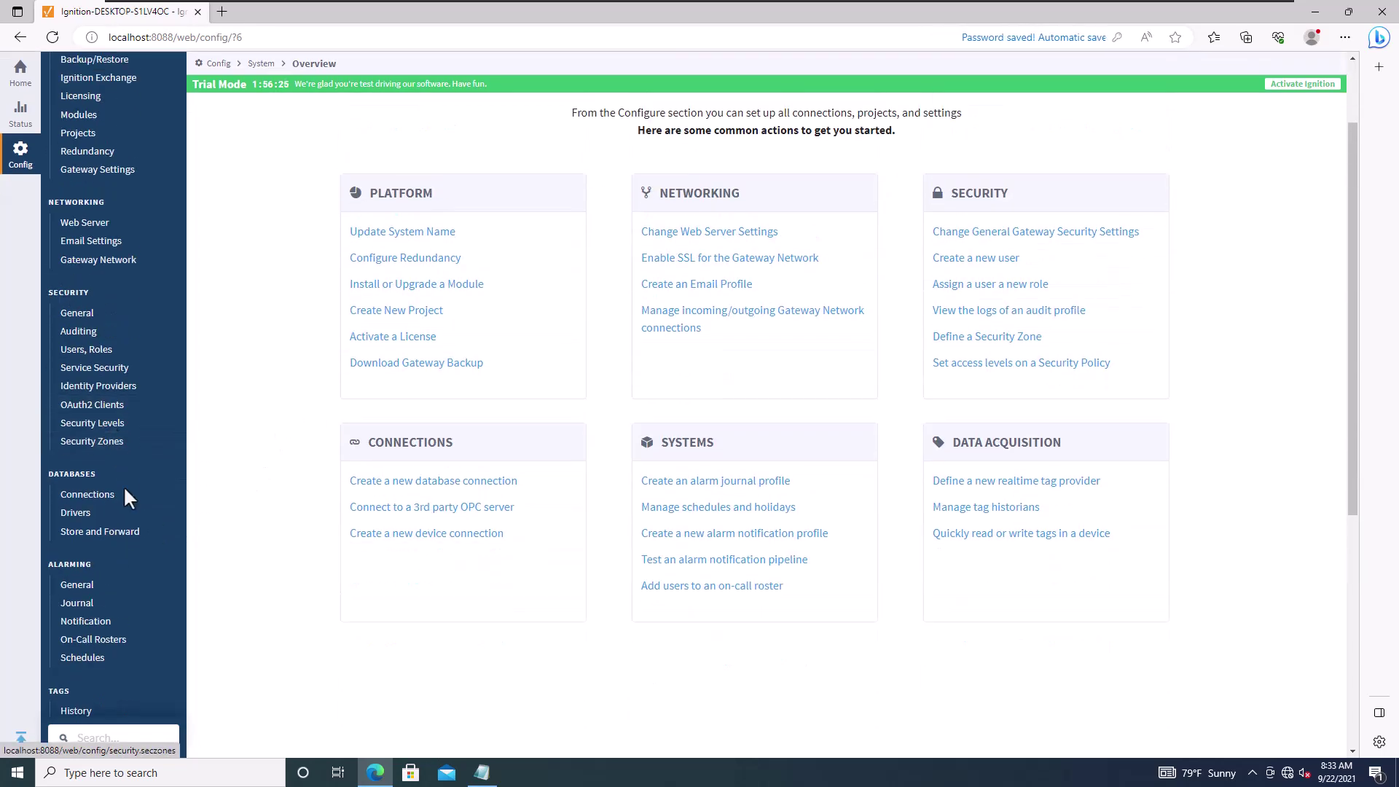
pyautogui.click(109, 494)
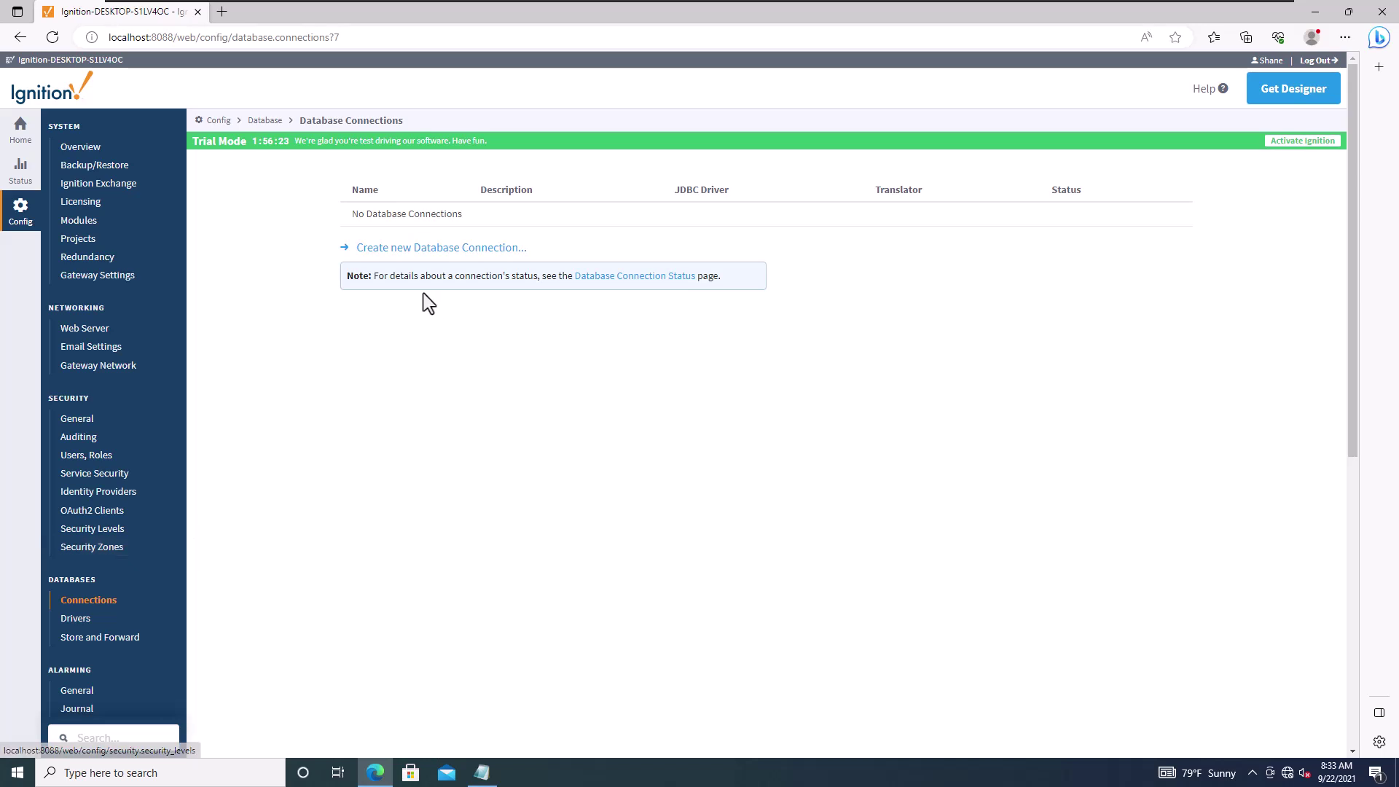
pyautogui.click(409, 247)
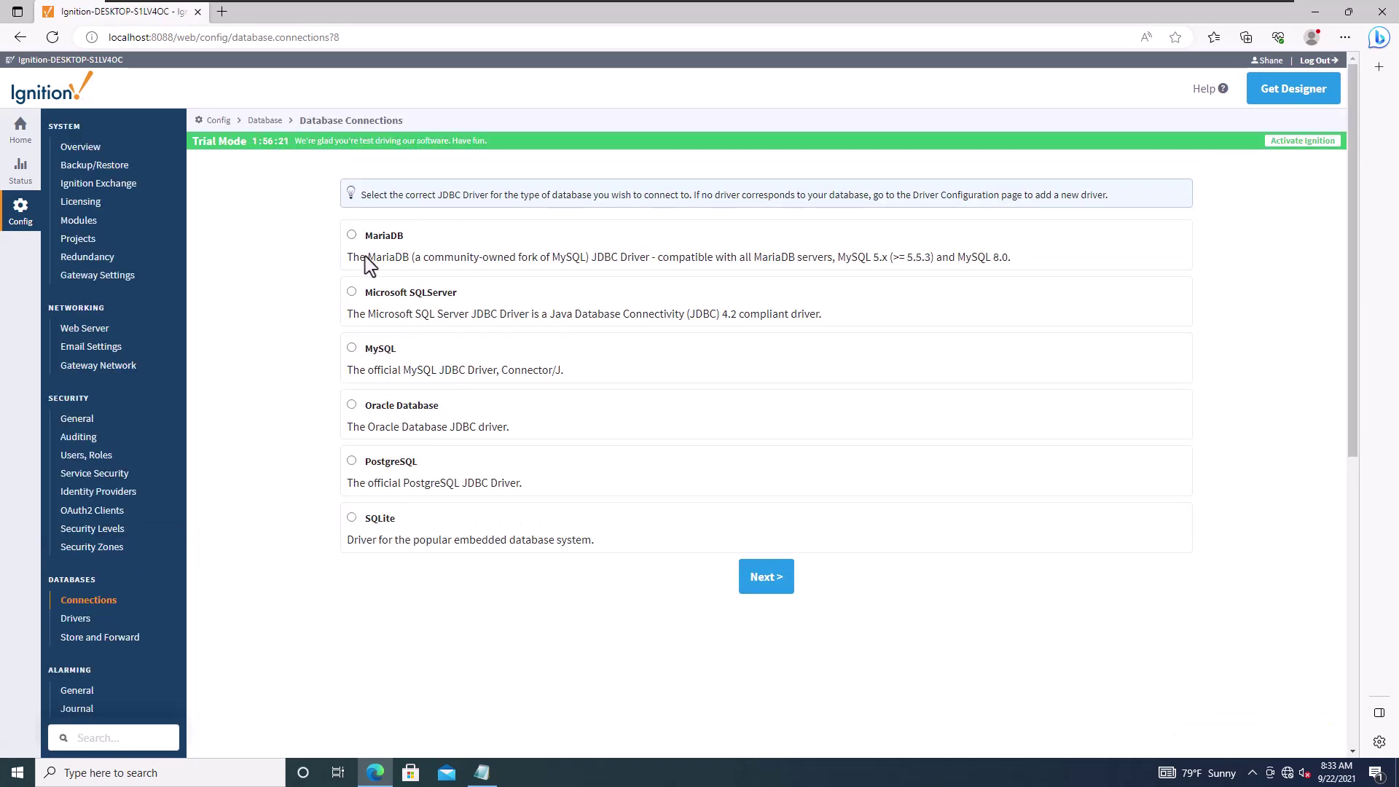
pyautogui.click(395, 350)
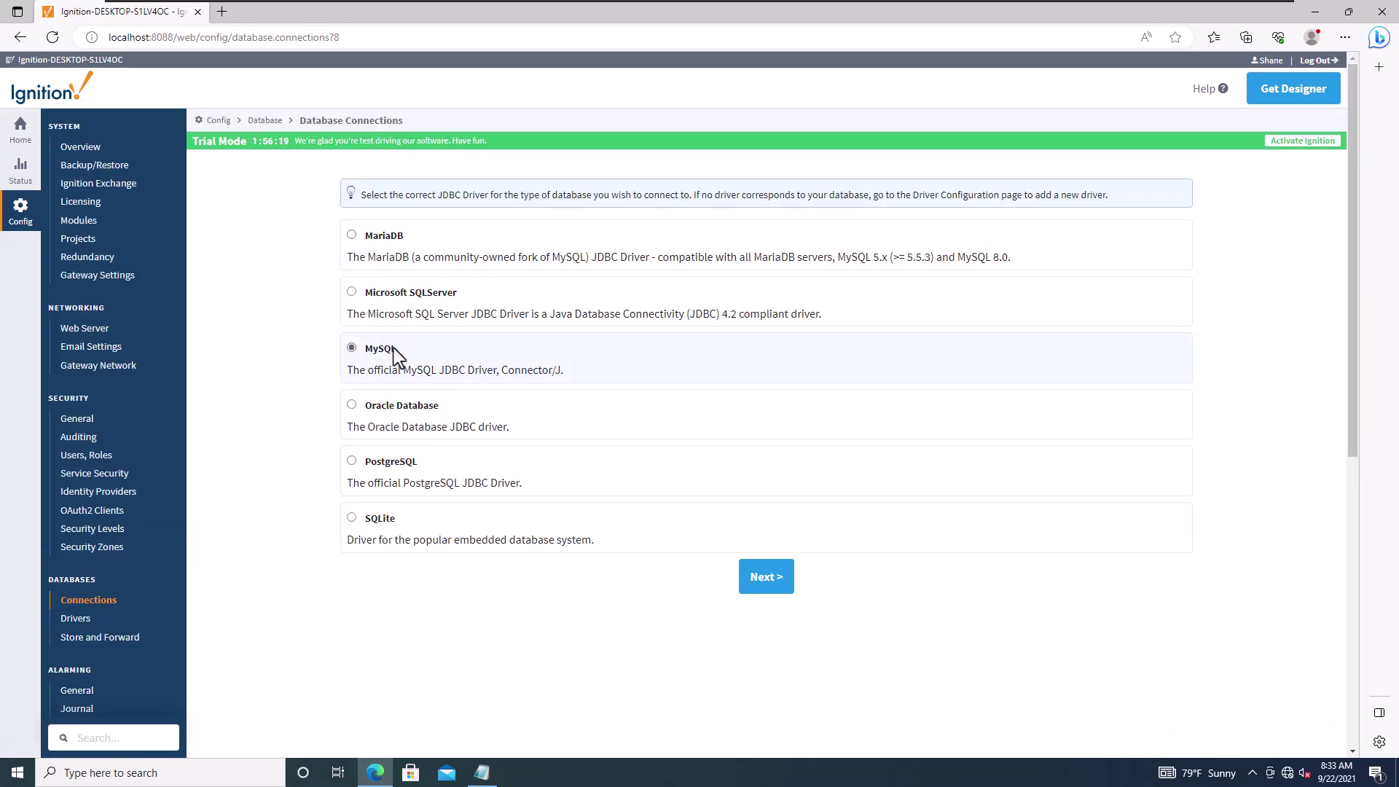
pyautogui.moveTo(437, 295); pyautogui.dragTo(443, 295)
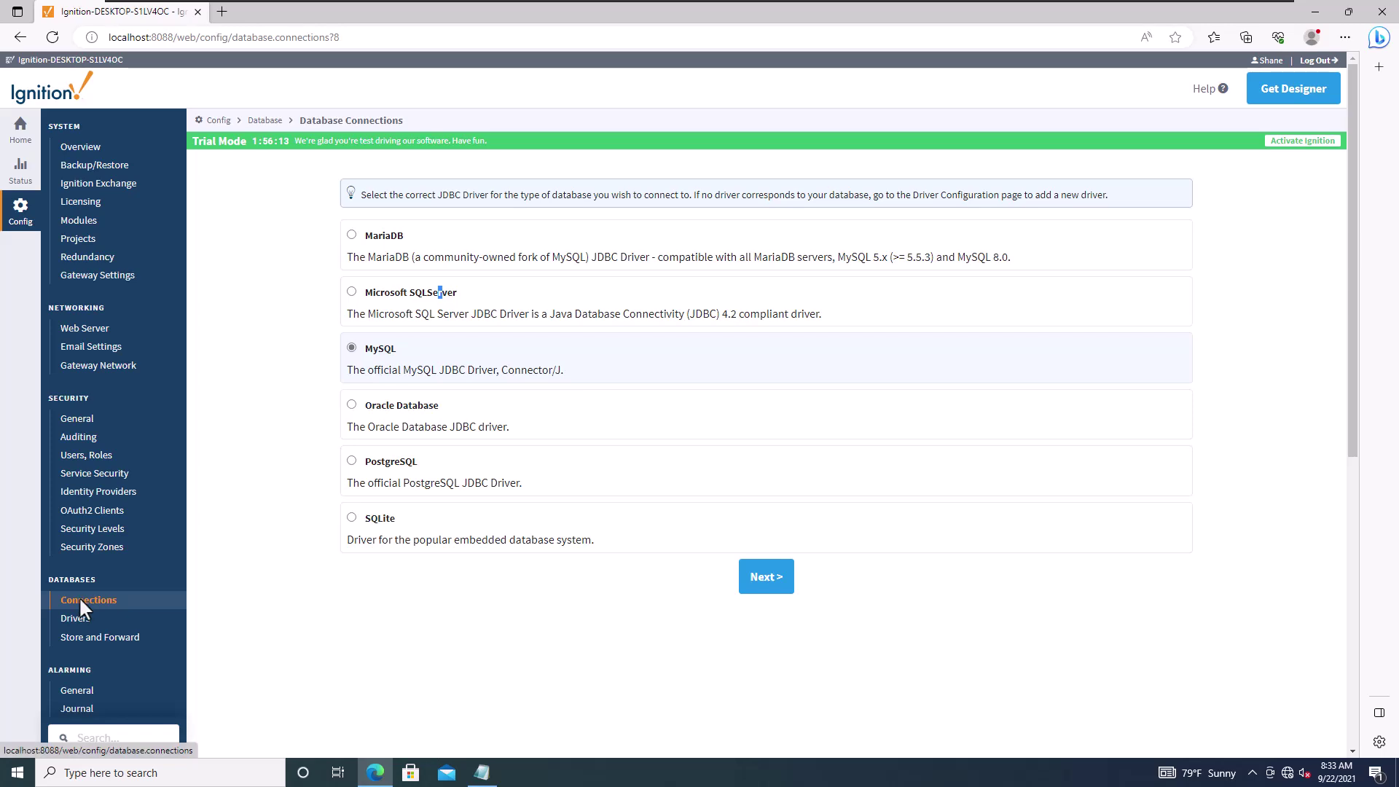
pyautogui.scroll(-5, 79, 596)
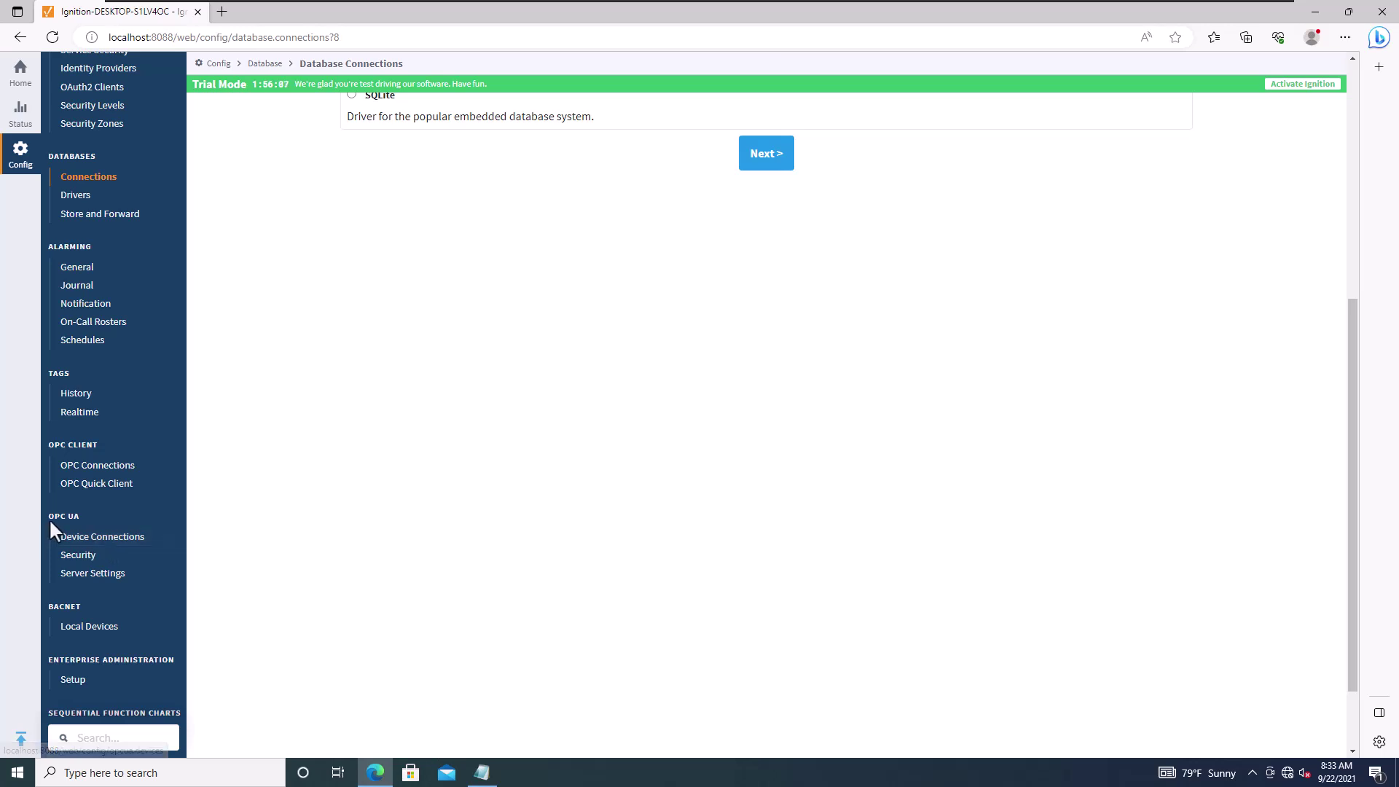
# Step: Start creating a new device from the OPC UA Device Connections page
pyautogui.click(90, 536)
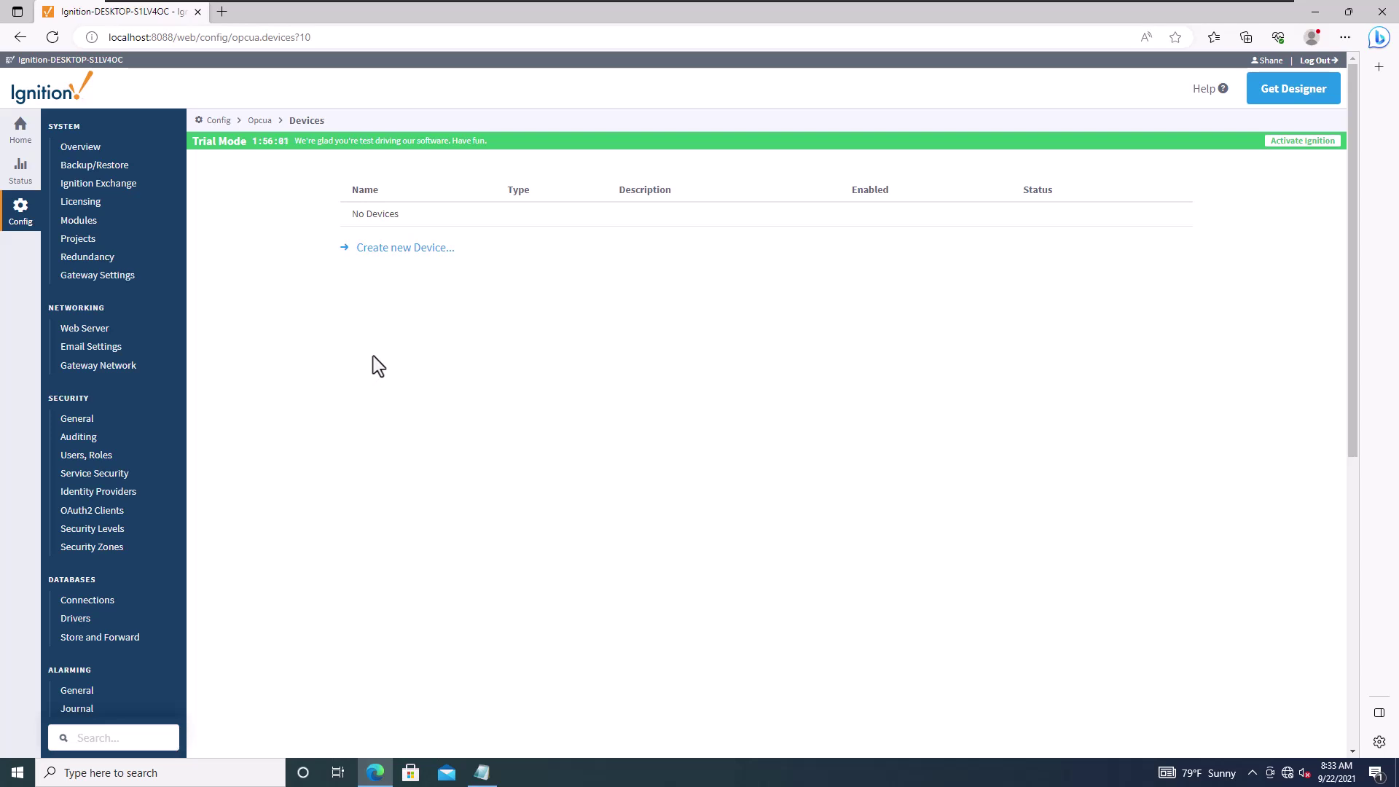
pyautogui.click(397, 249)
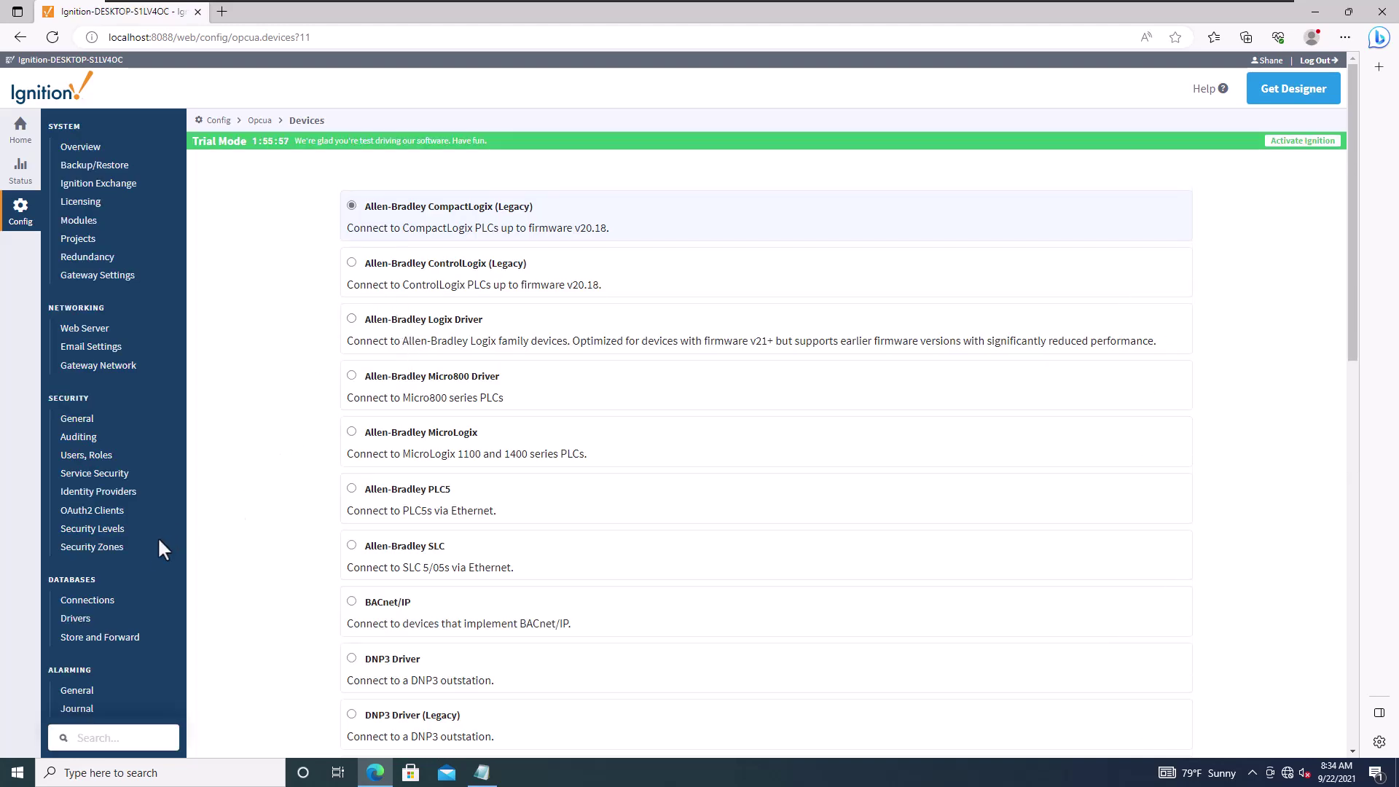
pyautogui.scroll(-3, 188, 575)
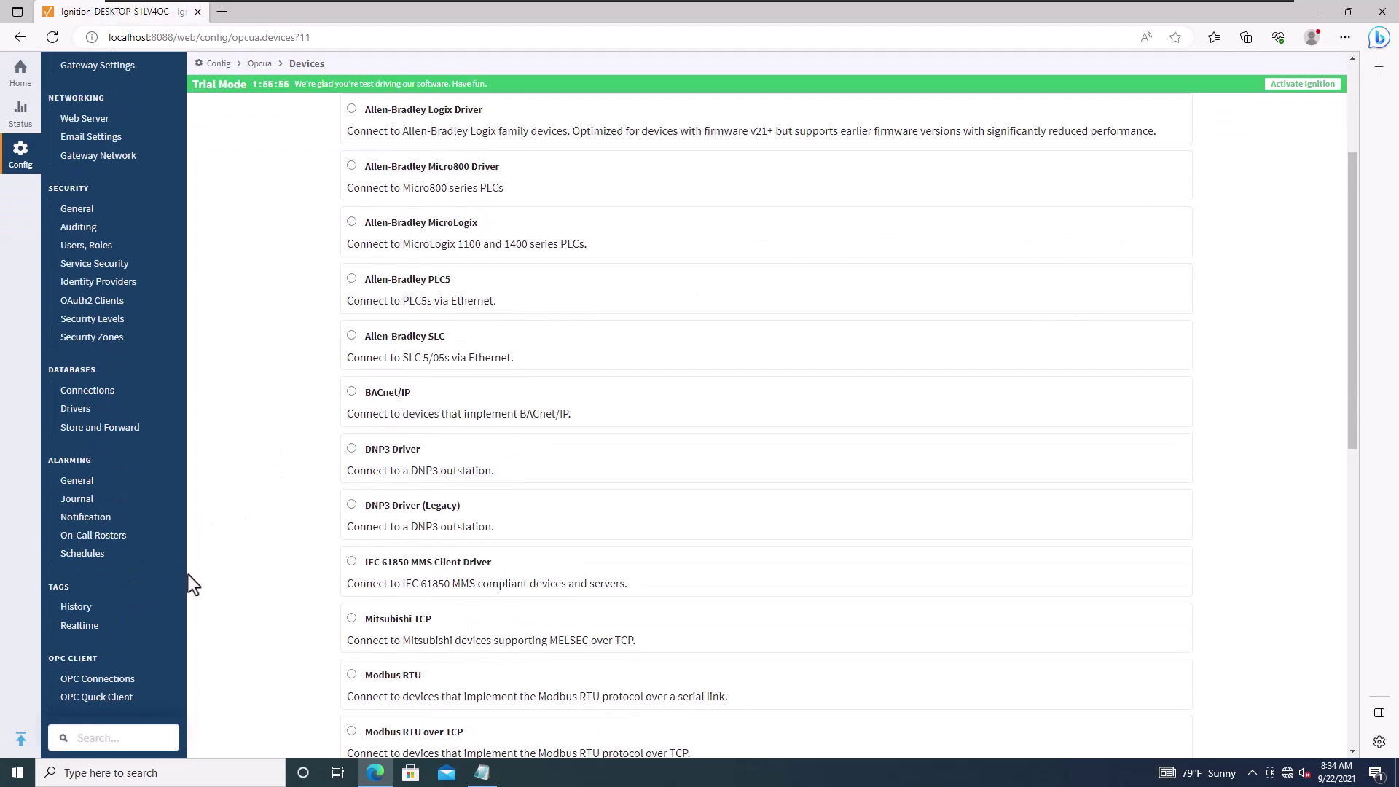
pyautogui.scroll(2, 188, 575)
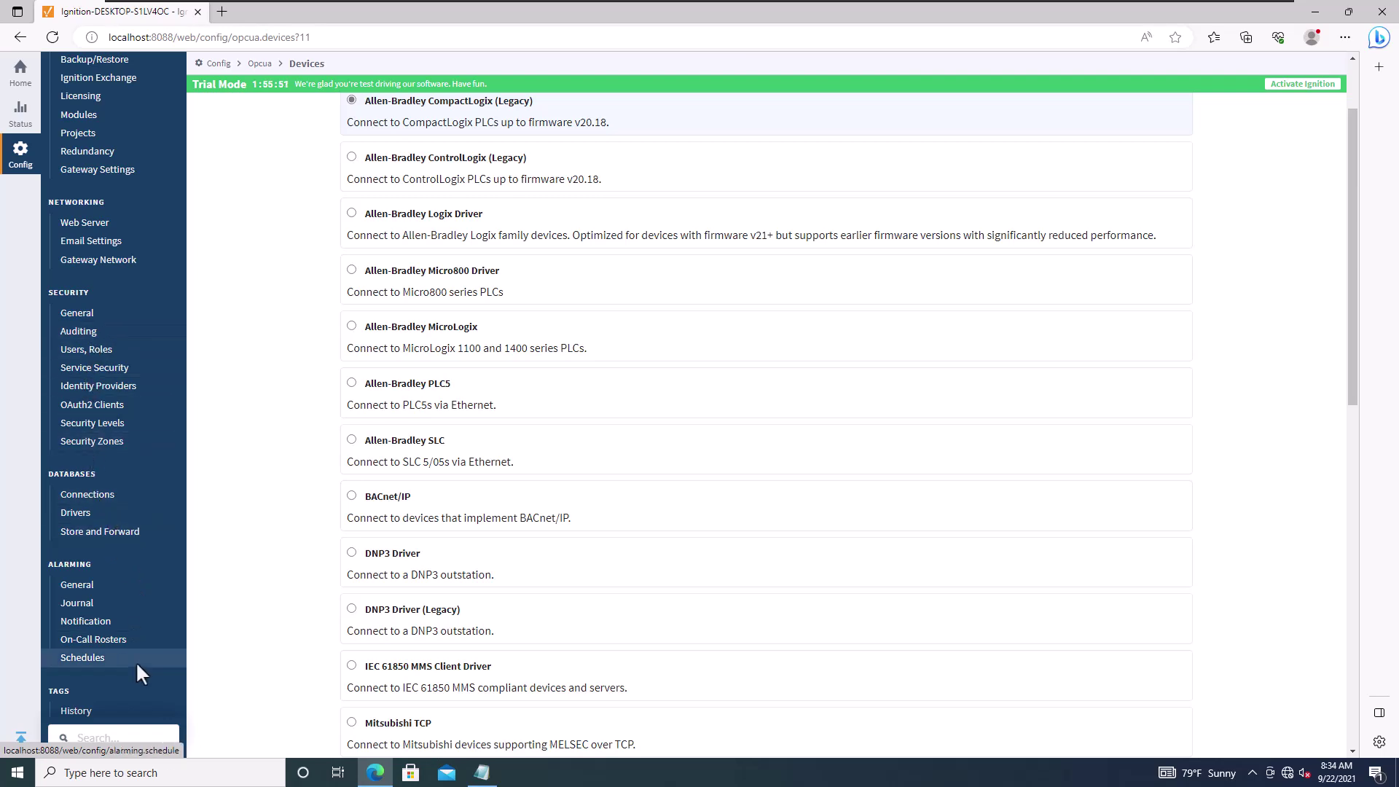
pyautogui.scroll(2, 144, 321)
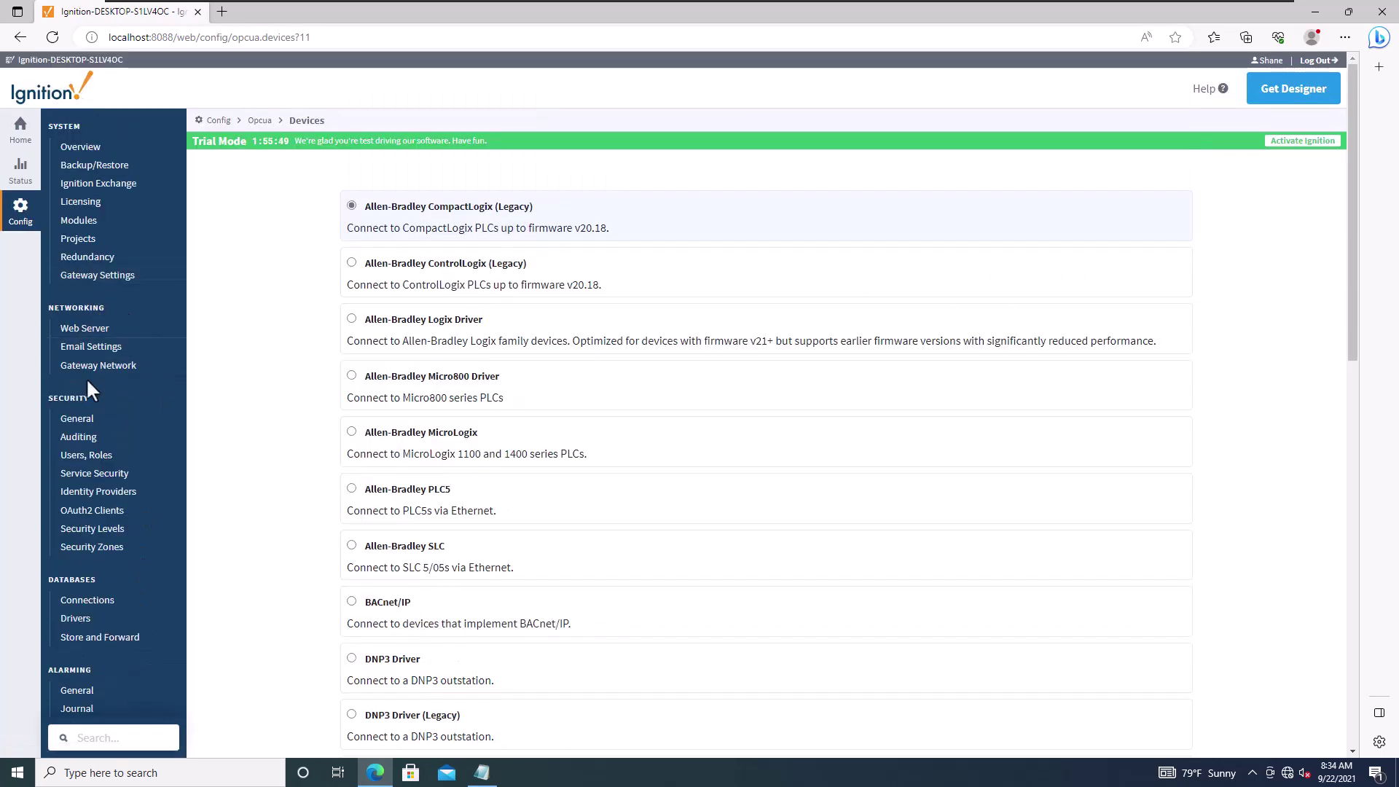
pyautogui.scroll(-6, 116, 582)
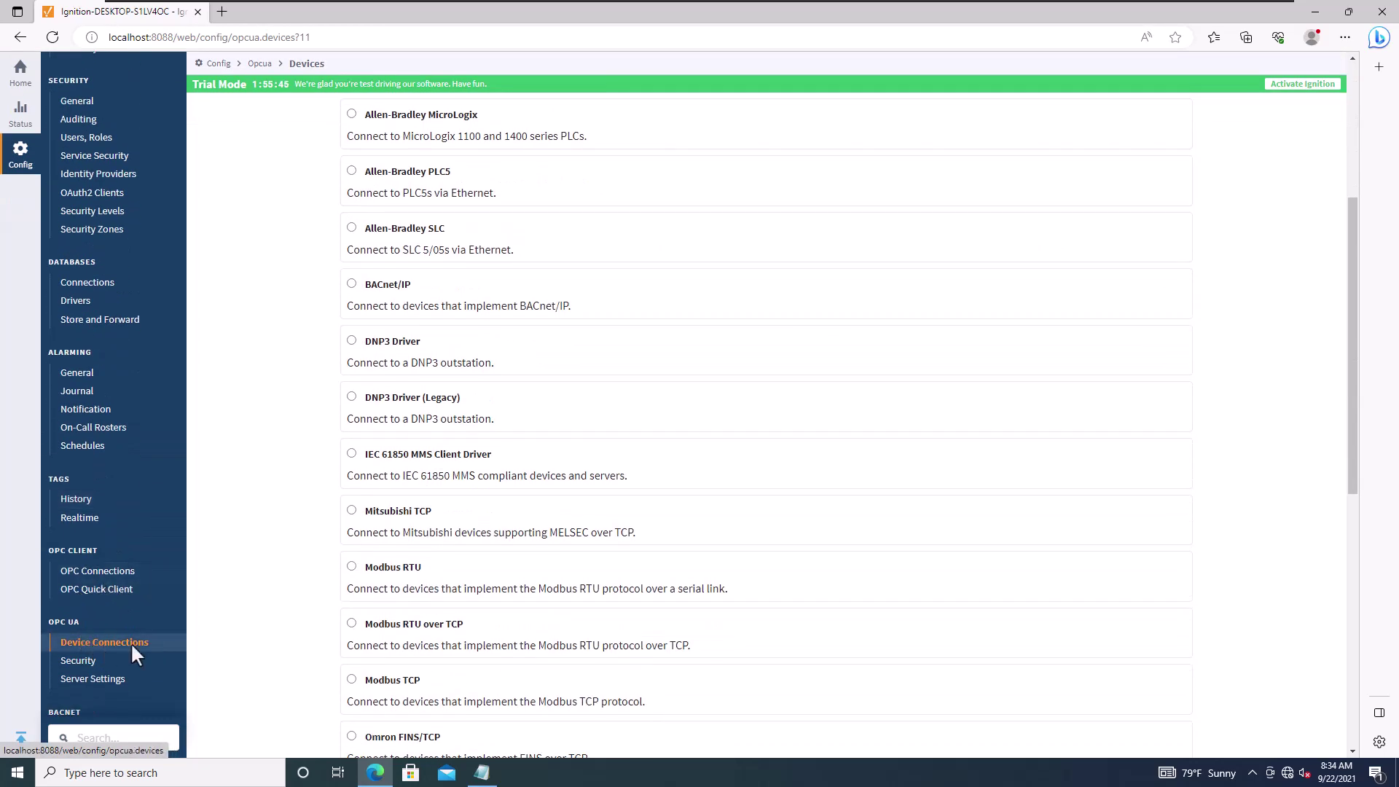
pyautogui.scroll(6, 243, 475)
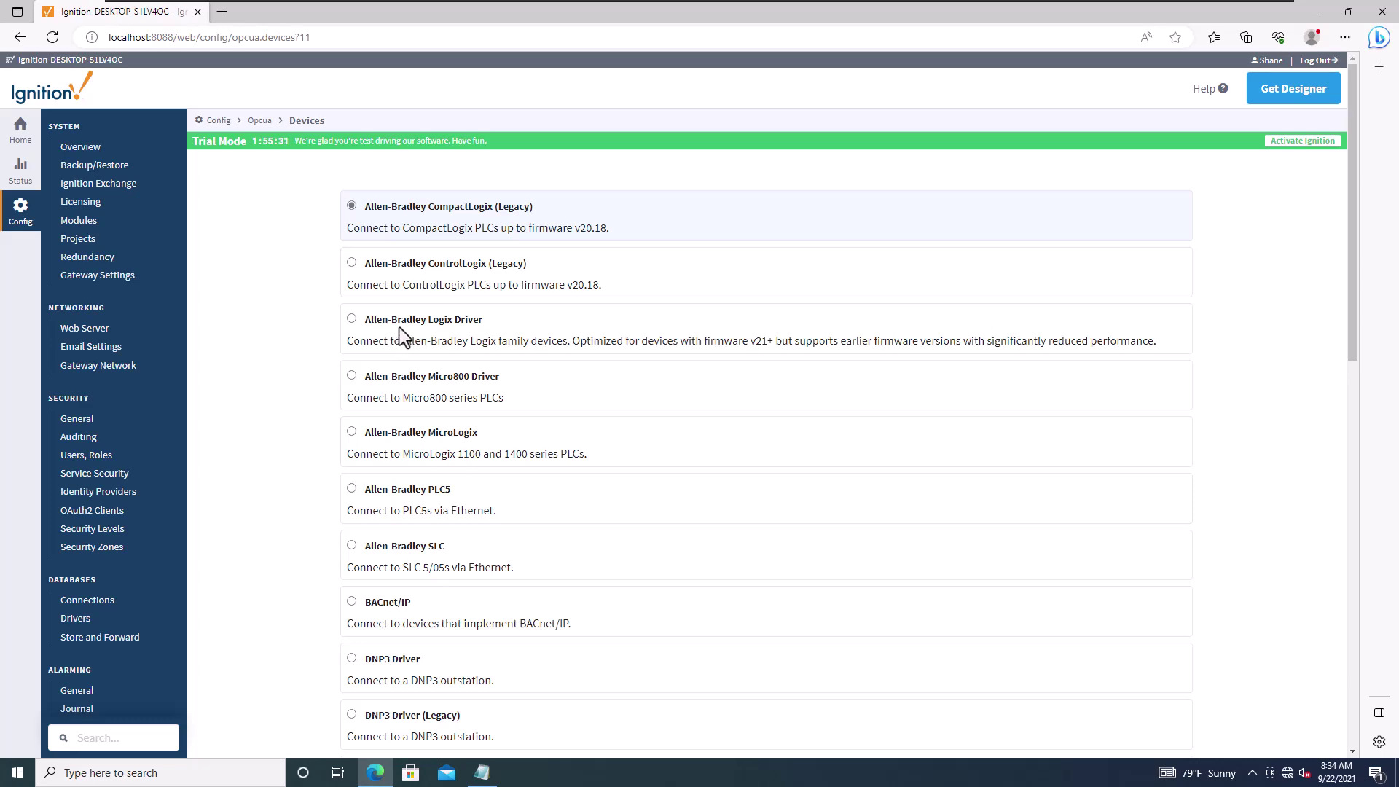
# Step: Choose Allen-Bradley Logix Driver as the device type and scroll down to Next
pyautogui.click(352, 318)
pyautogui.scroll(-15, 399, 424)
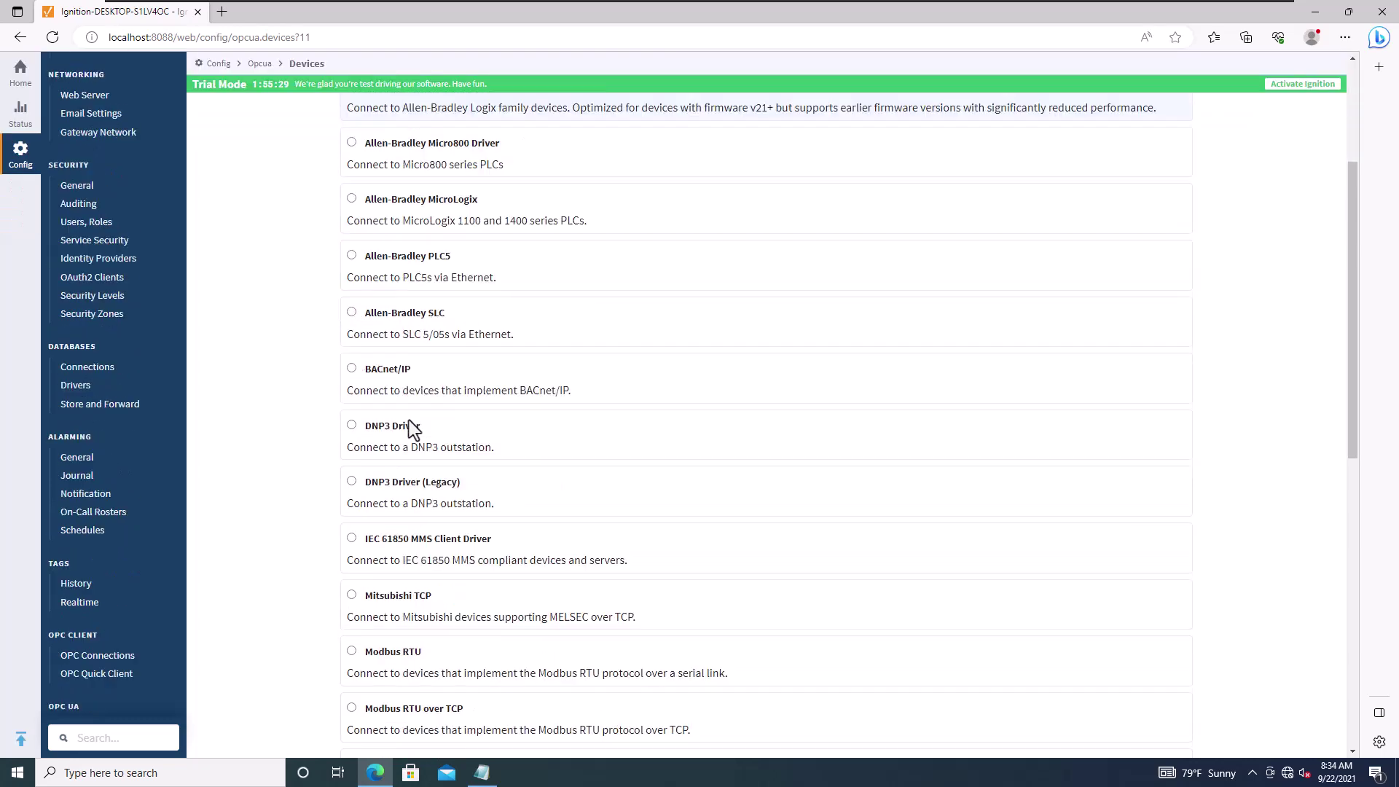
pyautogui.scroll(7, 409, 451)
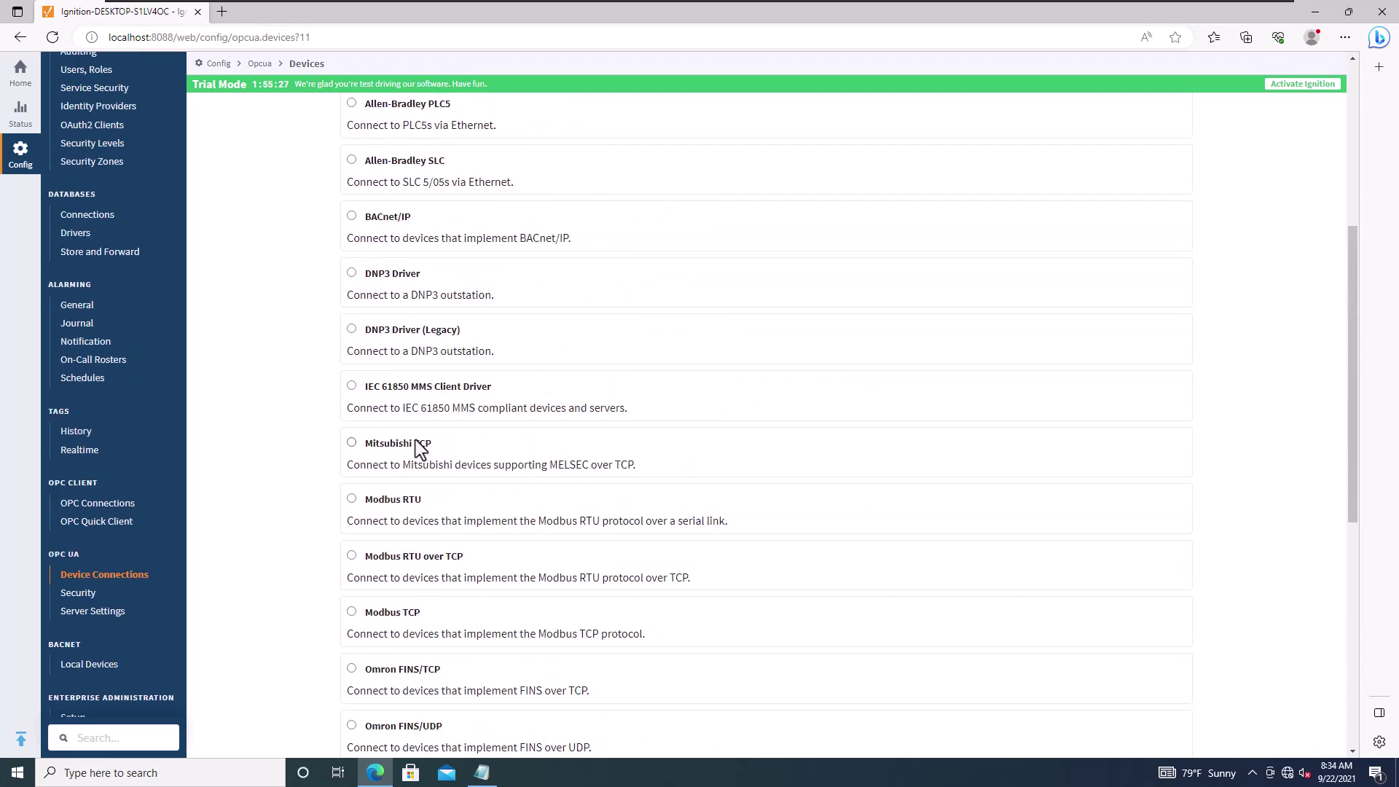
pyautogui.scroll(-3, 393, 226)
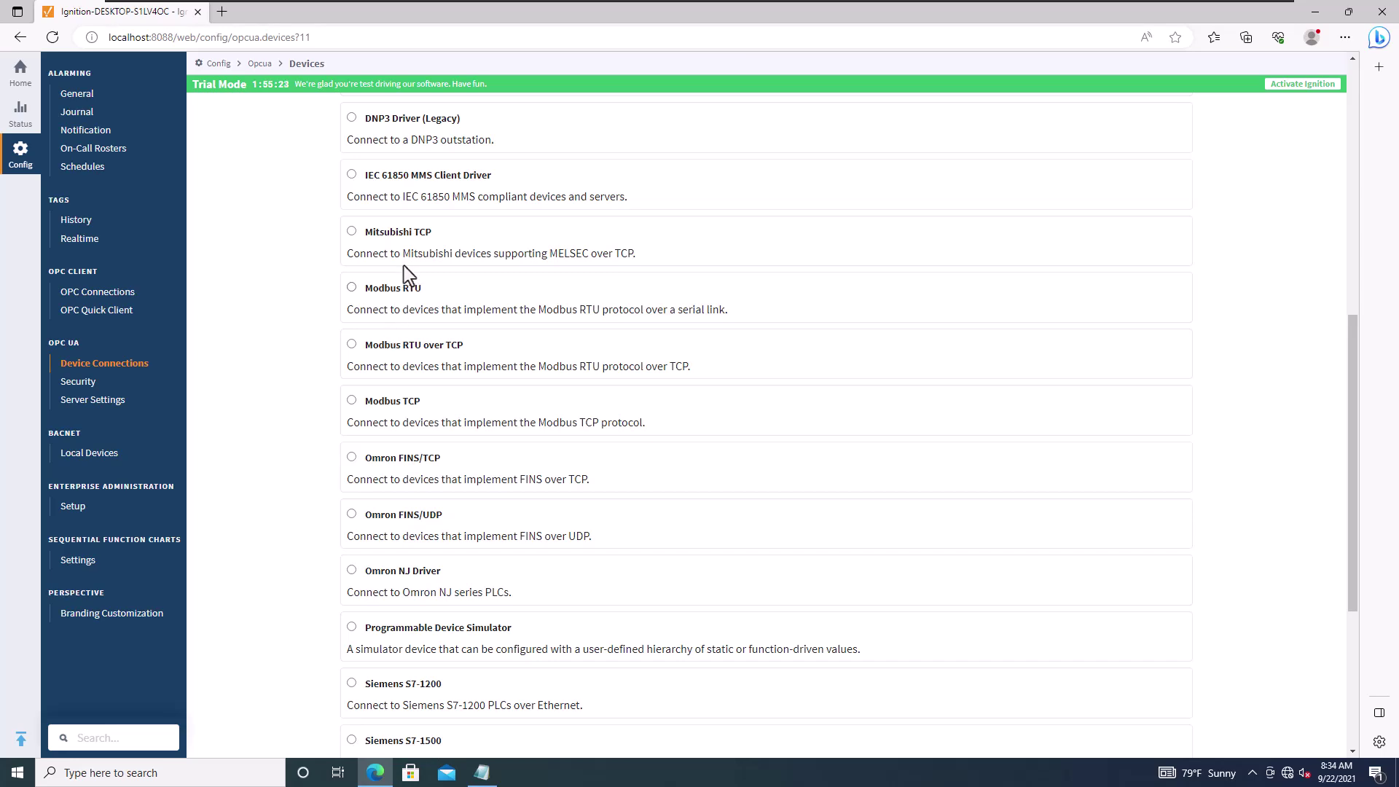
pyautogui.scroll(6, 396, 313)
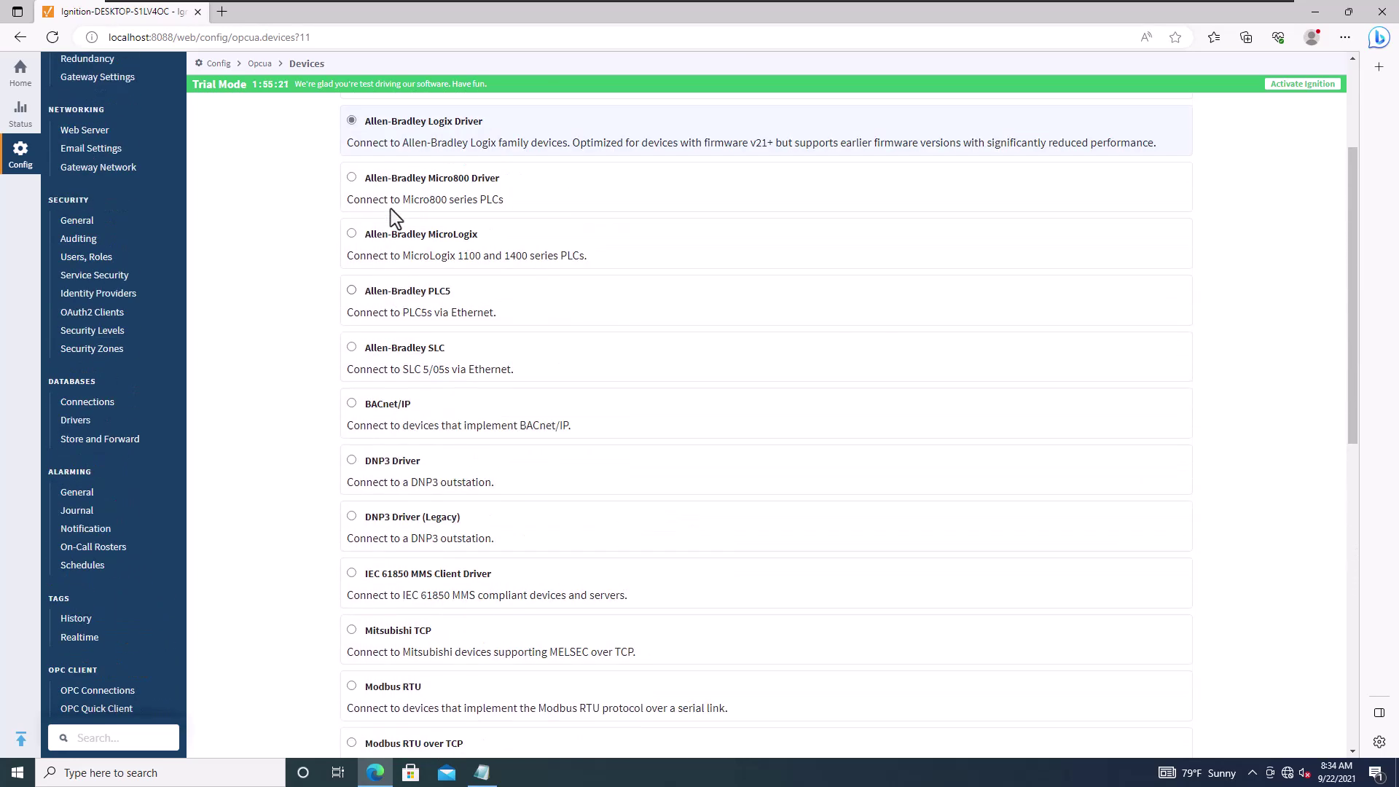
pyautogui.scroll(-4, 448, 443)
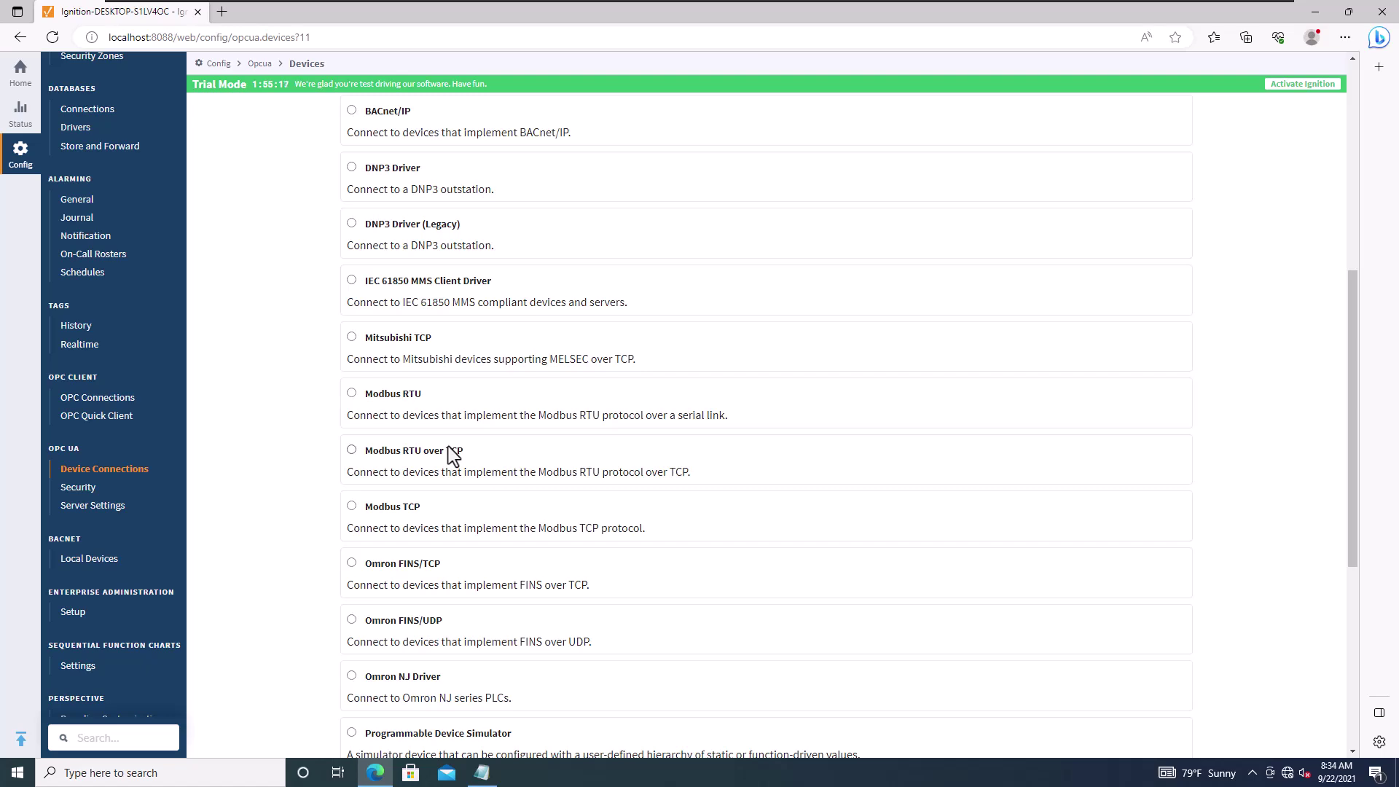
pyautogui.scroll(-2, 451, 451)
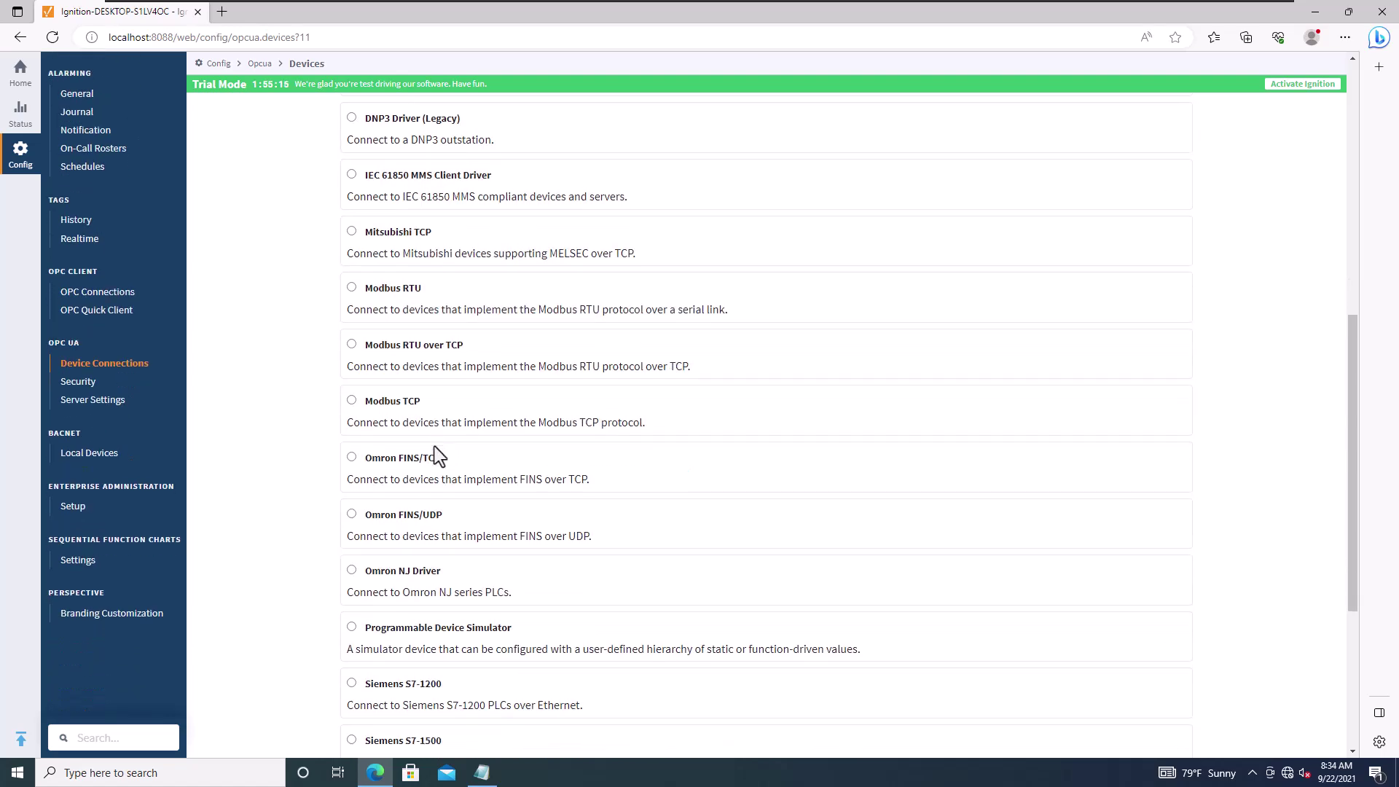
pyautogui.scroll(-4, 413, 415)
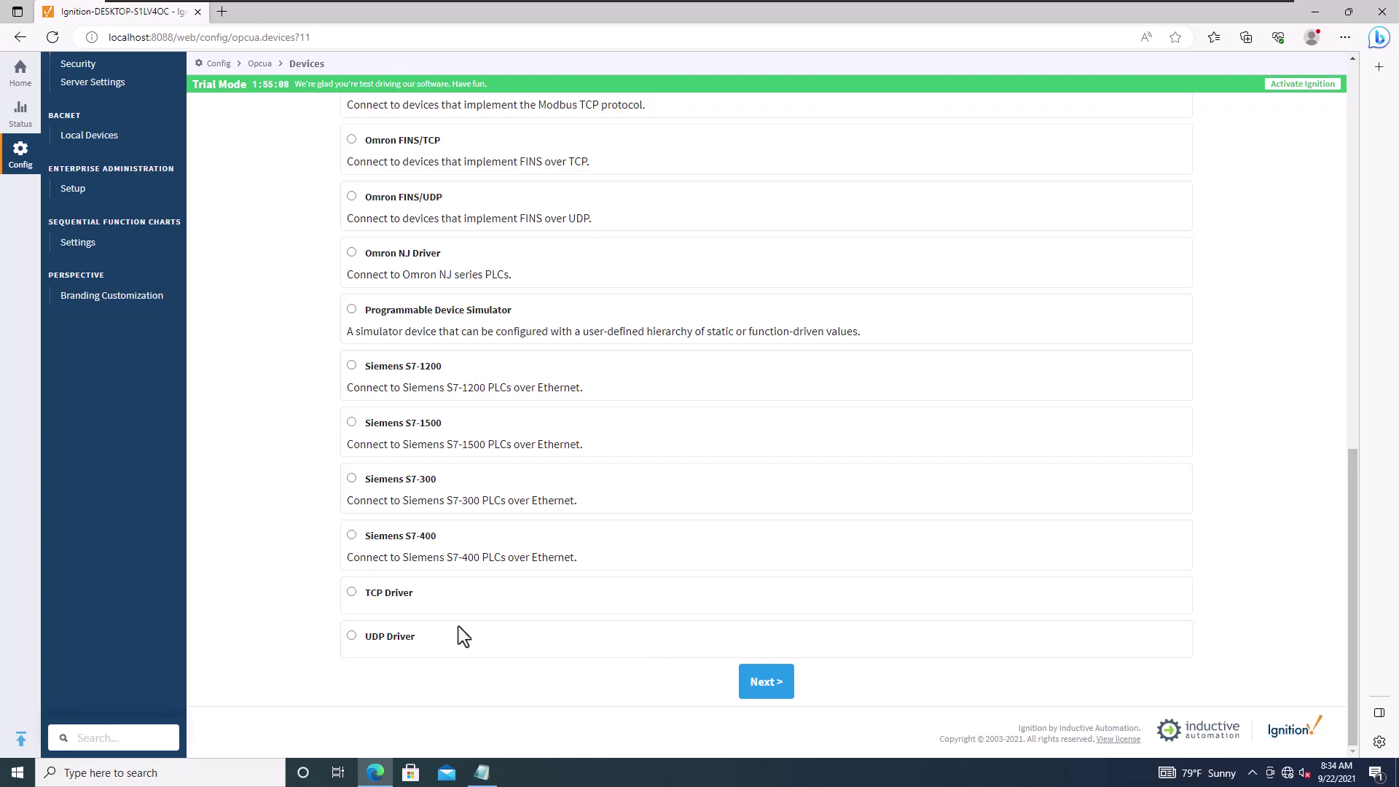
pyautogui.scroll(1, 469, 613)
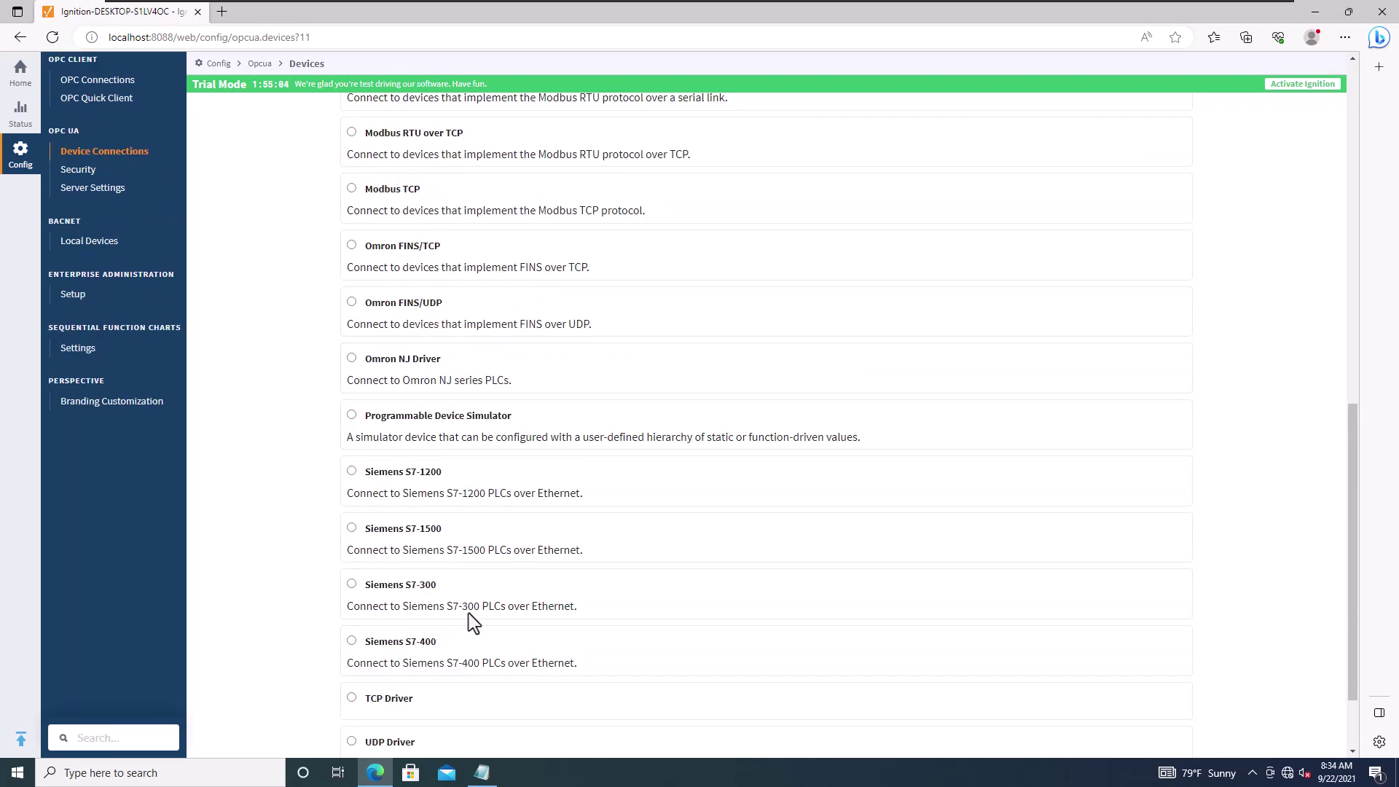
pyautogui.scroll(-1, 469, 613)
pyautogui.scroll(1, 469, 614)
pyautogui.scroll(15, 469, 612)
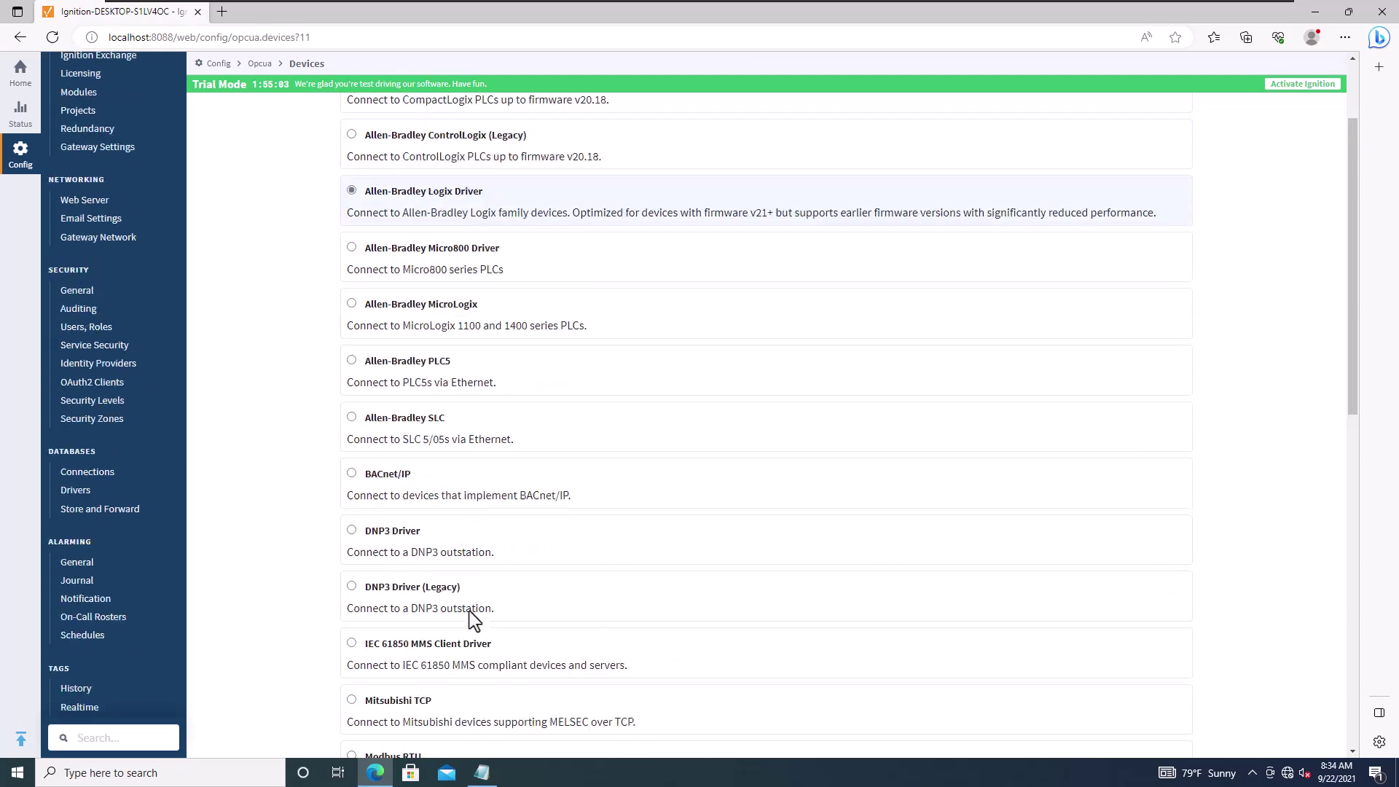
pyautogui.scroll(-1, 470, 612)
pyautogui.scroll(-14, 470, 618)
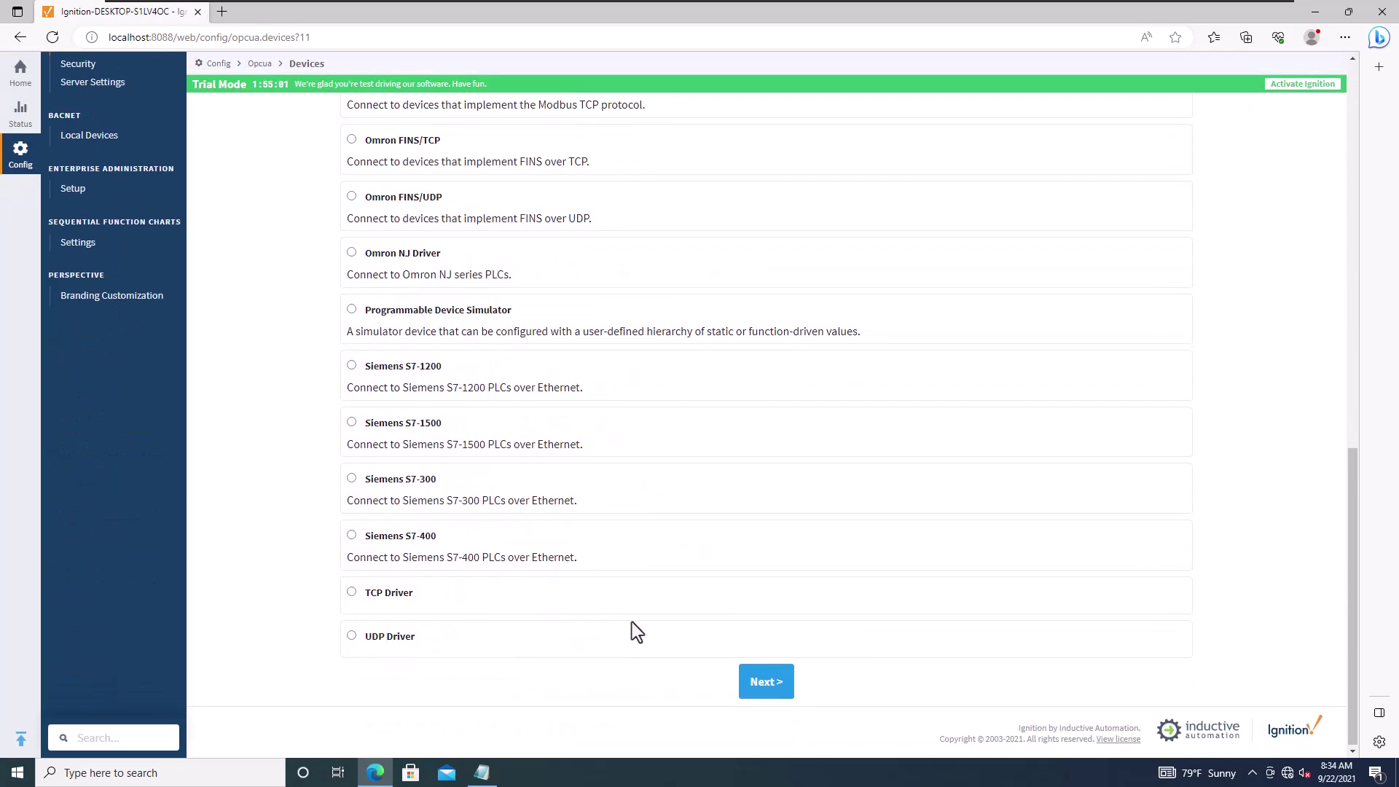
# Step: Continue to device settings and name the device 'PIDE programing', leaving Hostname blank
pyautogui.click(769, 681)
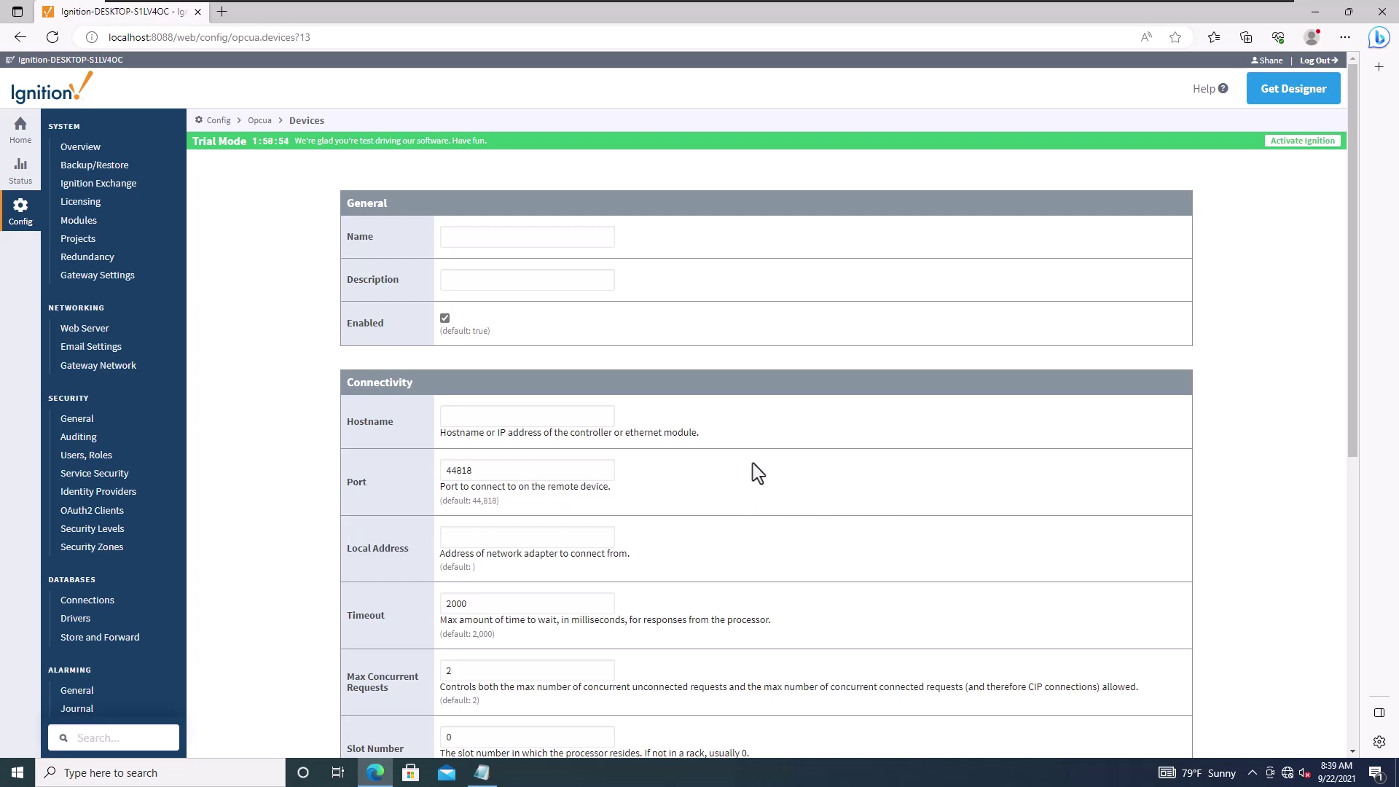
pyautogui.click(464, 238)
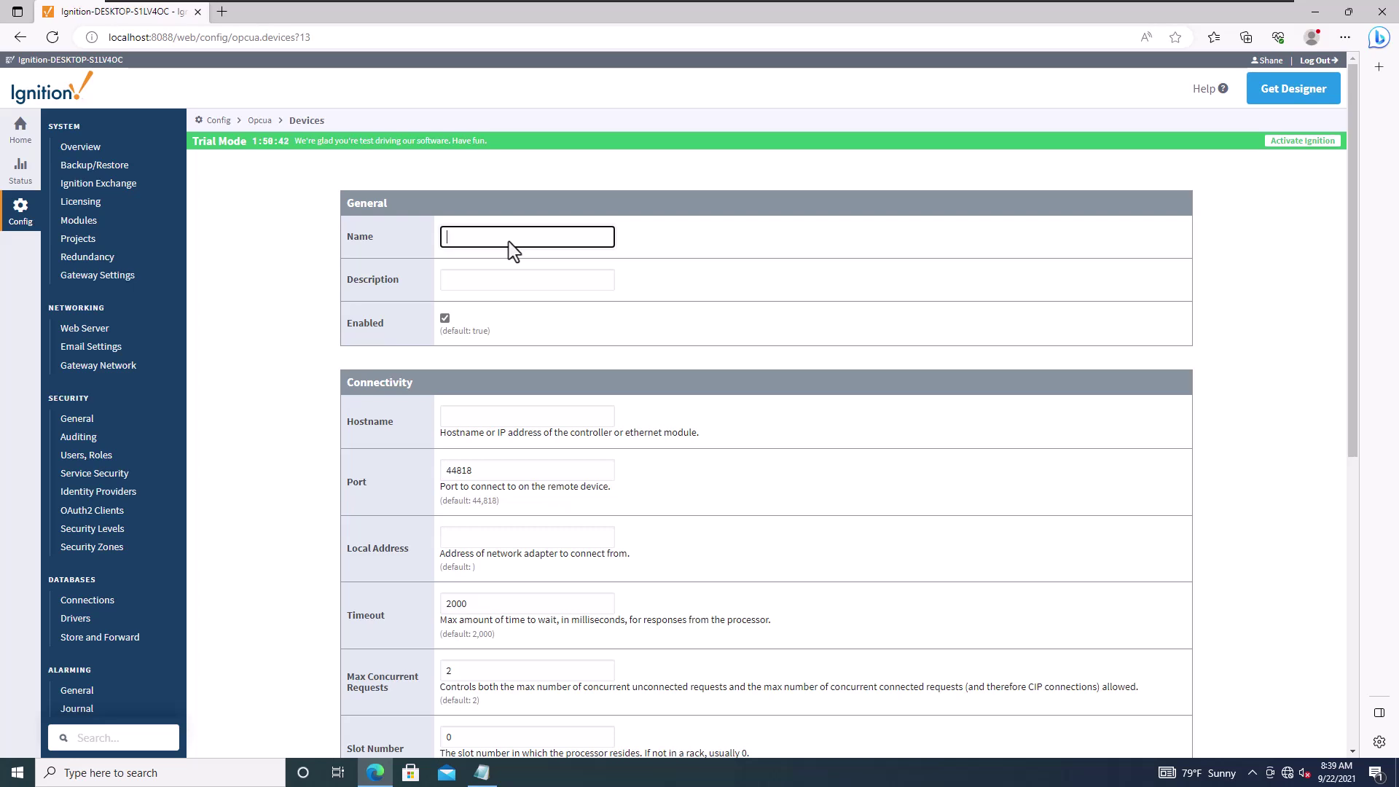
pyautogui.write('PIDE programing')
pyautogui.click(509, 283)
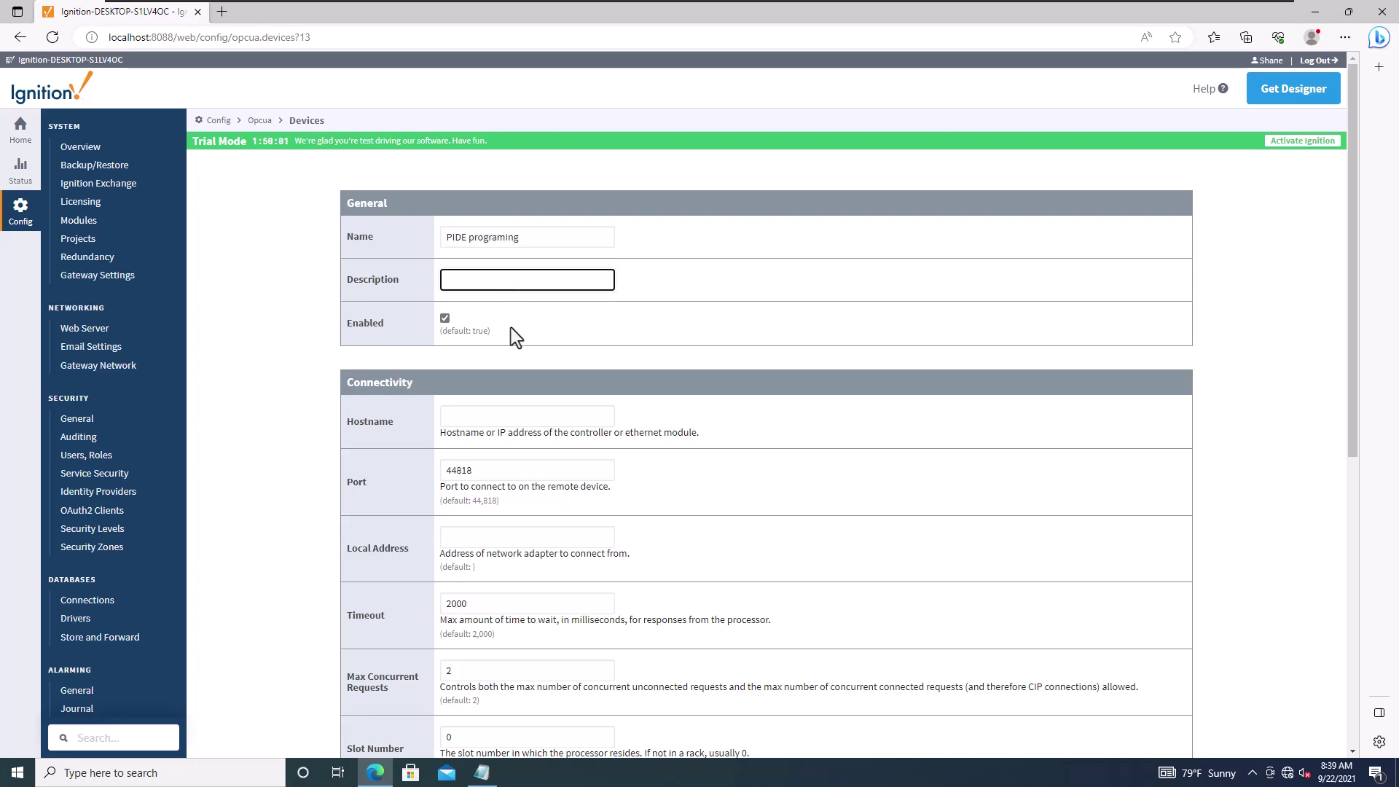
pyautogui.hotkey('shift', 'Tab')
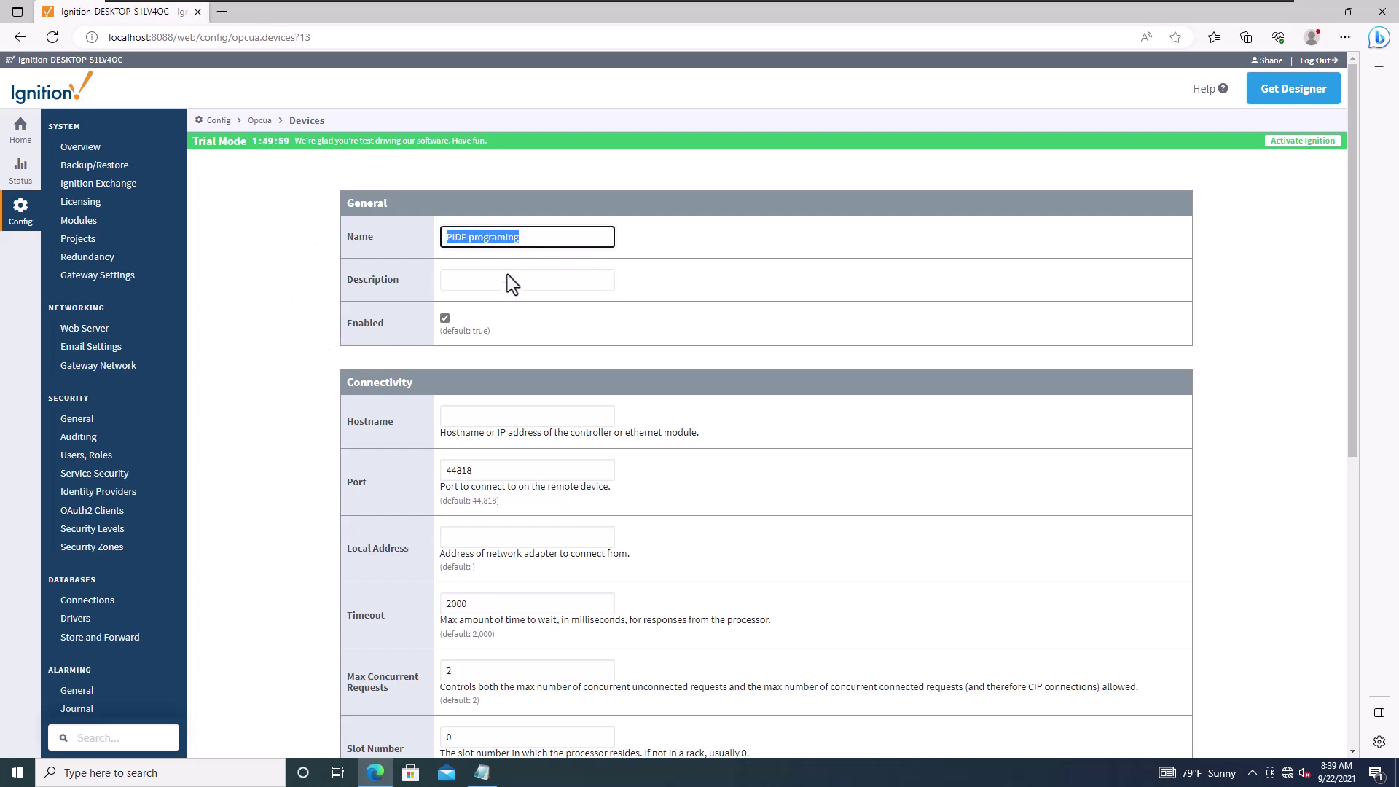
pyautogui.click(490, 419)
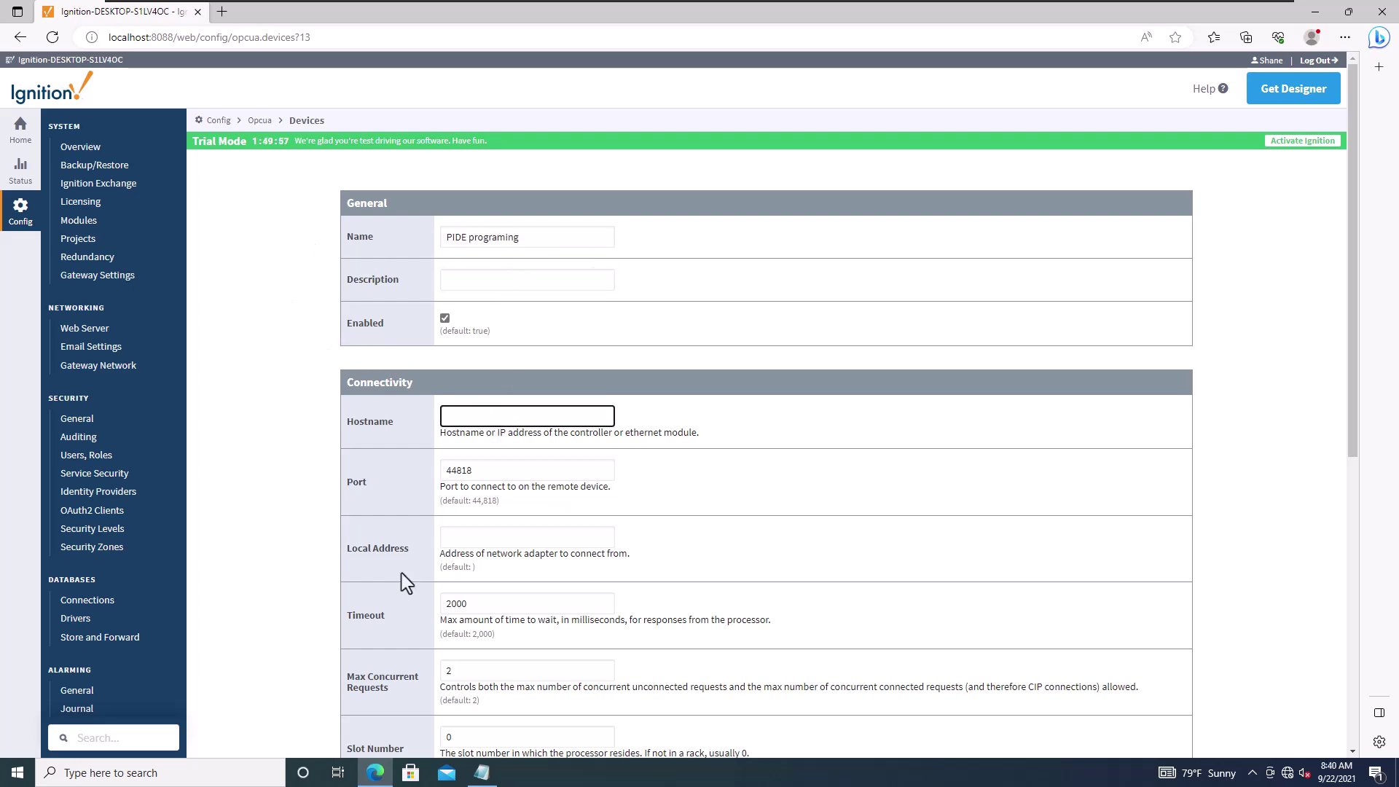
pyautogui.click(243, 772)
# Step: Find and launch RSLinx Classic through Windows search
pyautogui.write('re')
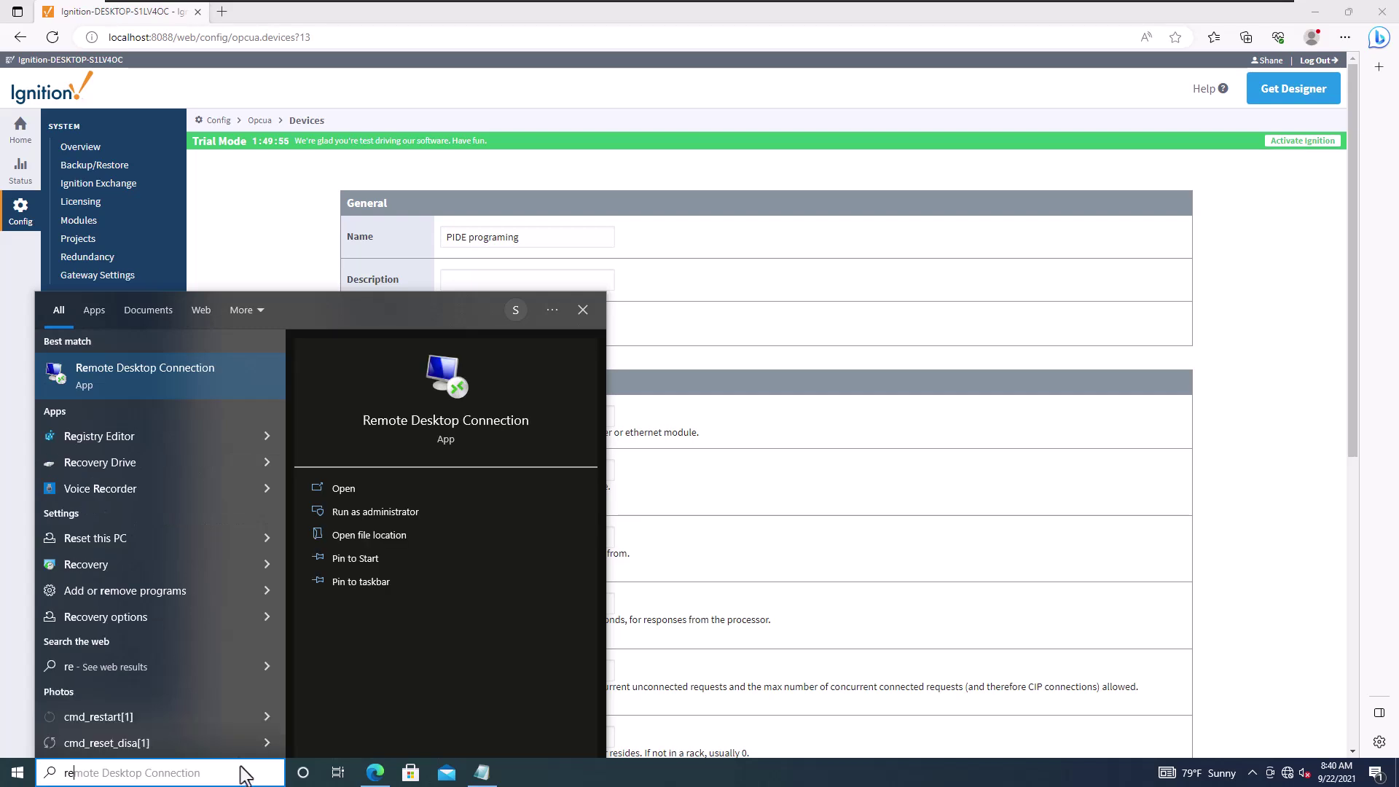
pyautogui.press('BackSpace')
pyautogui.write('slin')
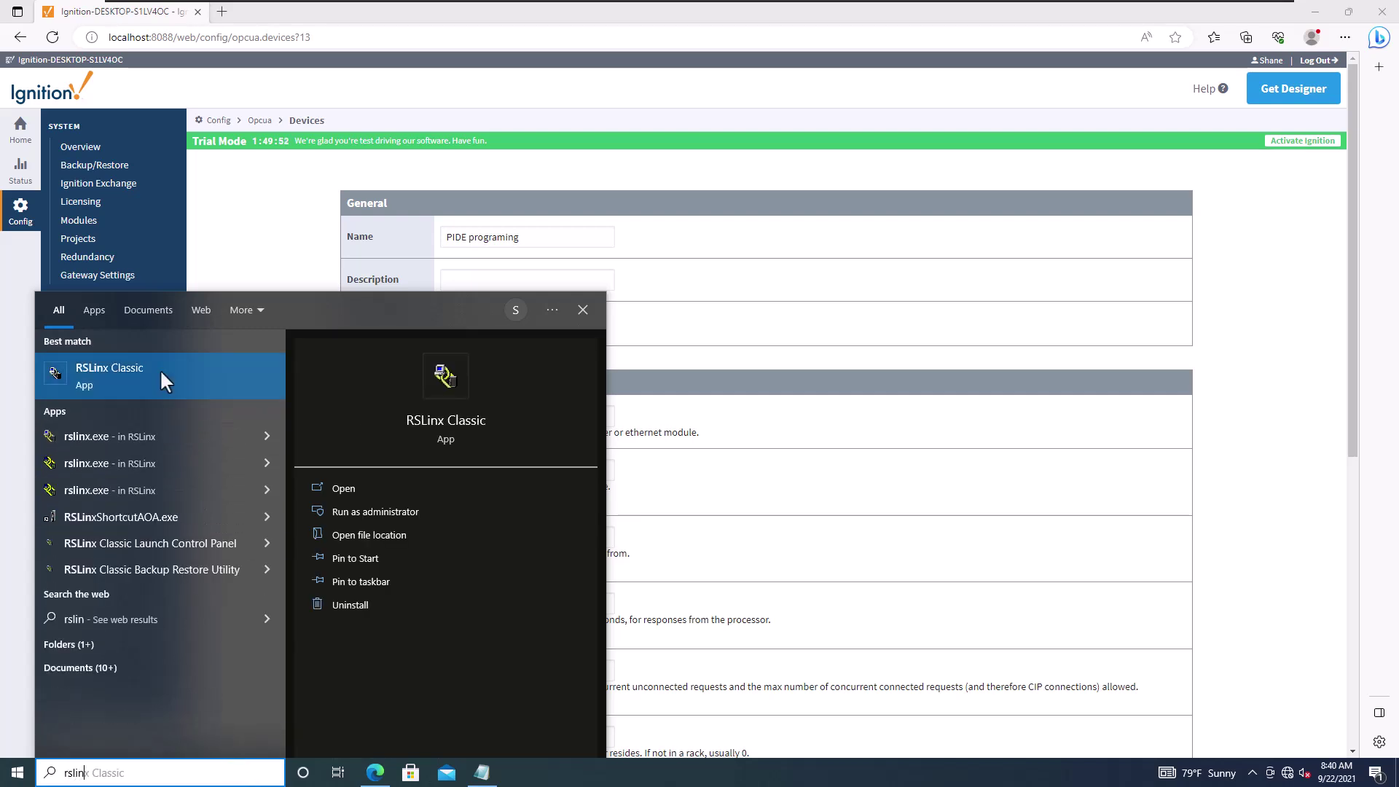
pyautogui.click(160, 368)
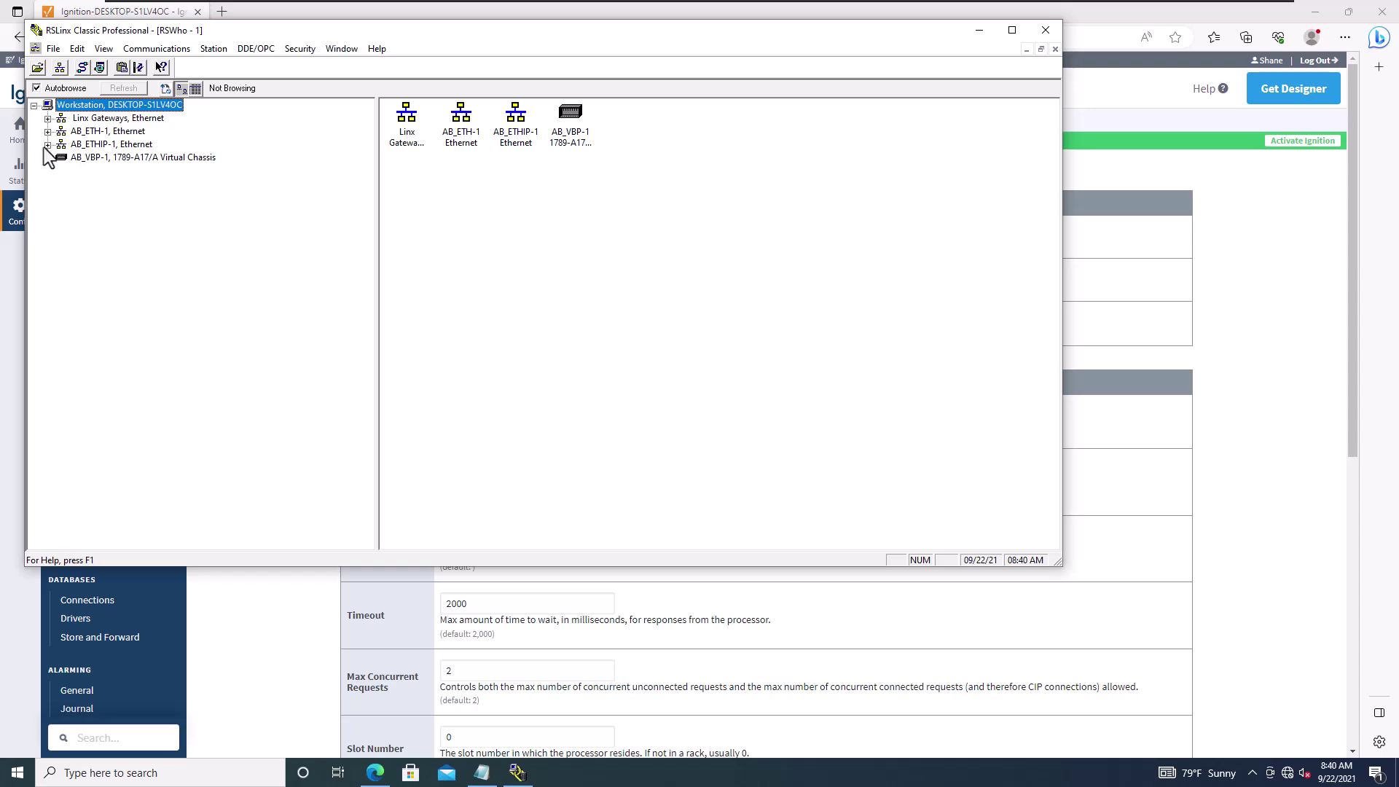
# Step: Expand AB_ETHIP-1 > 192.168.1.25 > Backplane and select slot 06 BatchingStationProject
pyautogui.click(47, 145)
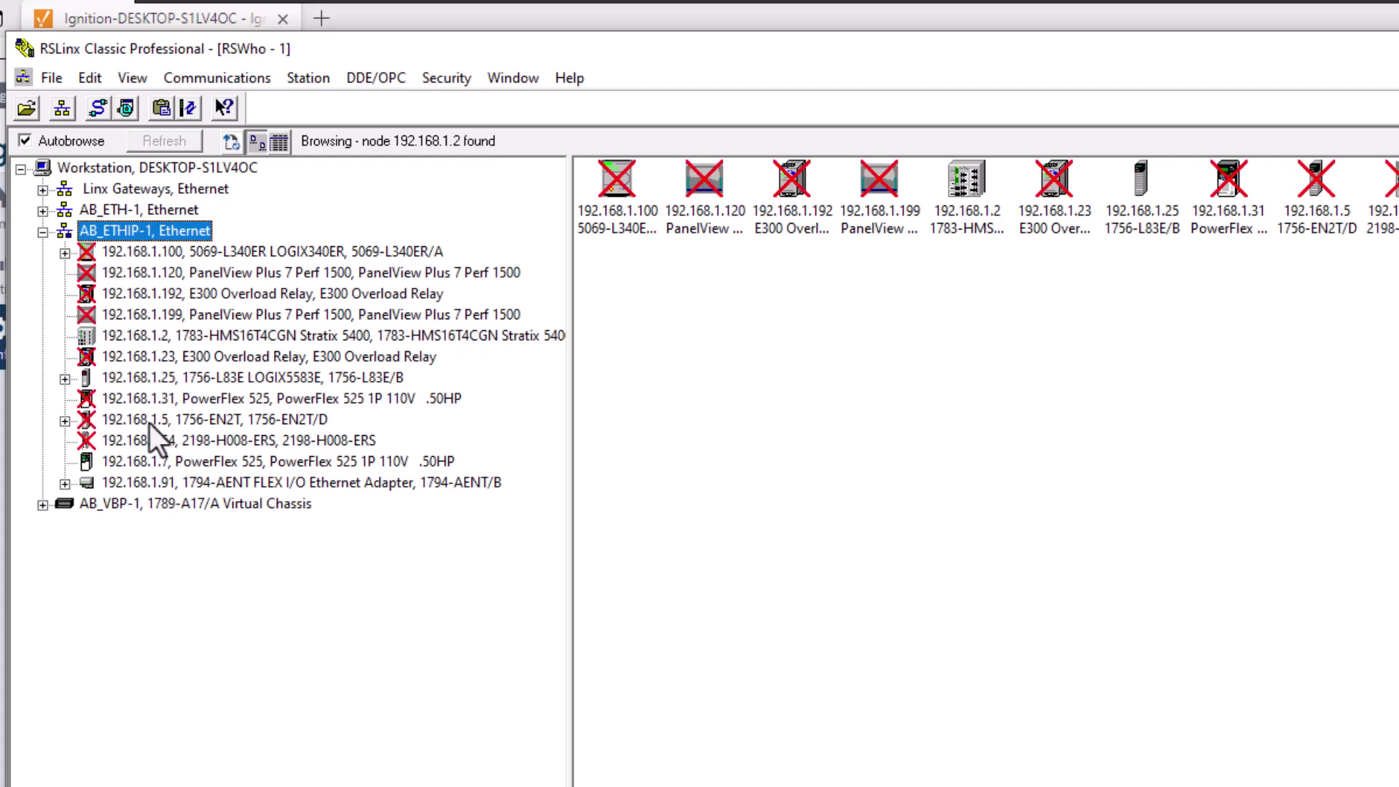
pyautogui.click(65, 382)
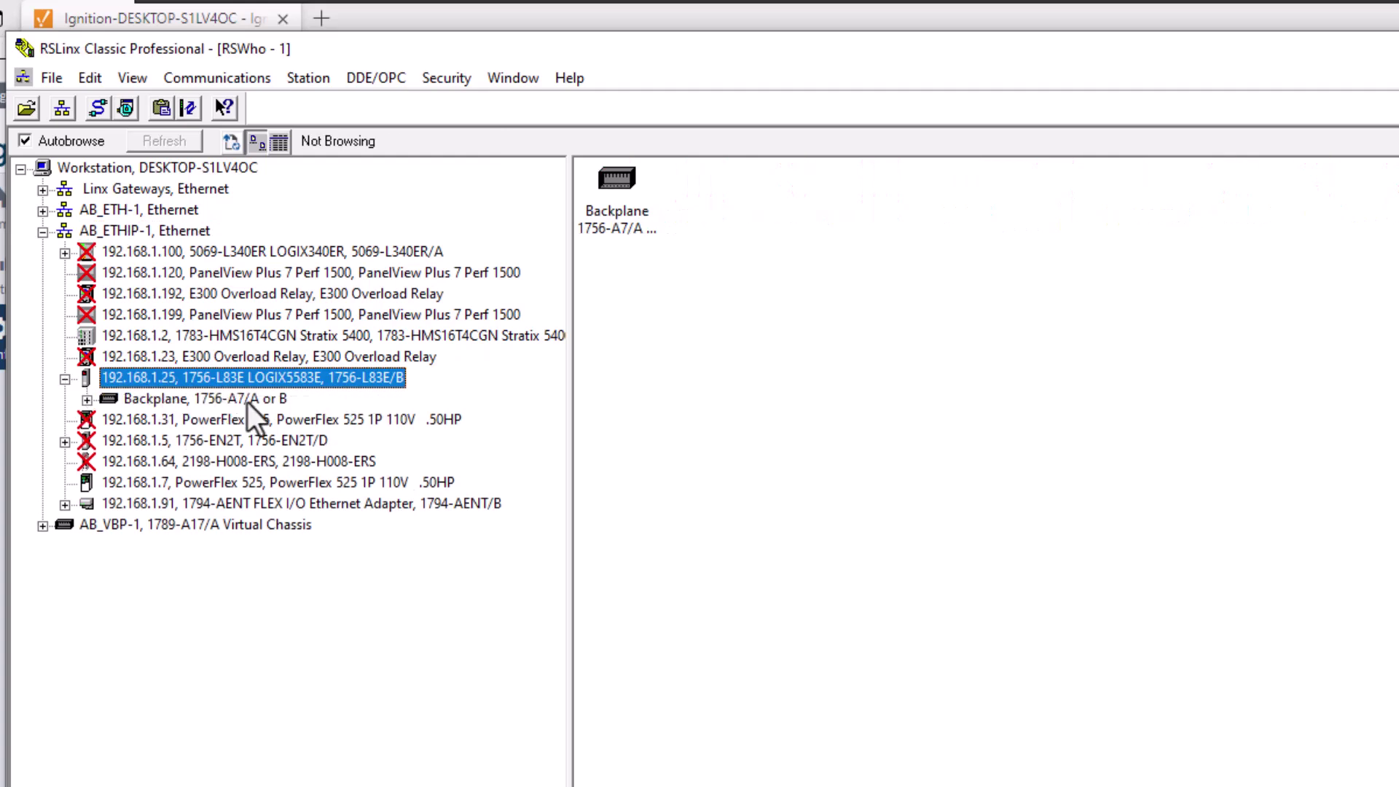
pyautogui.click(87, 399)
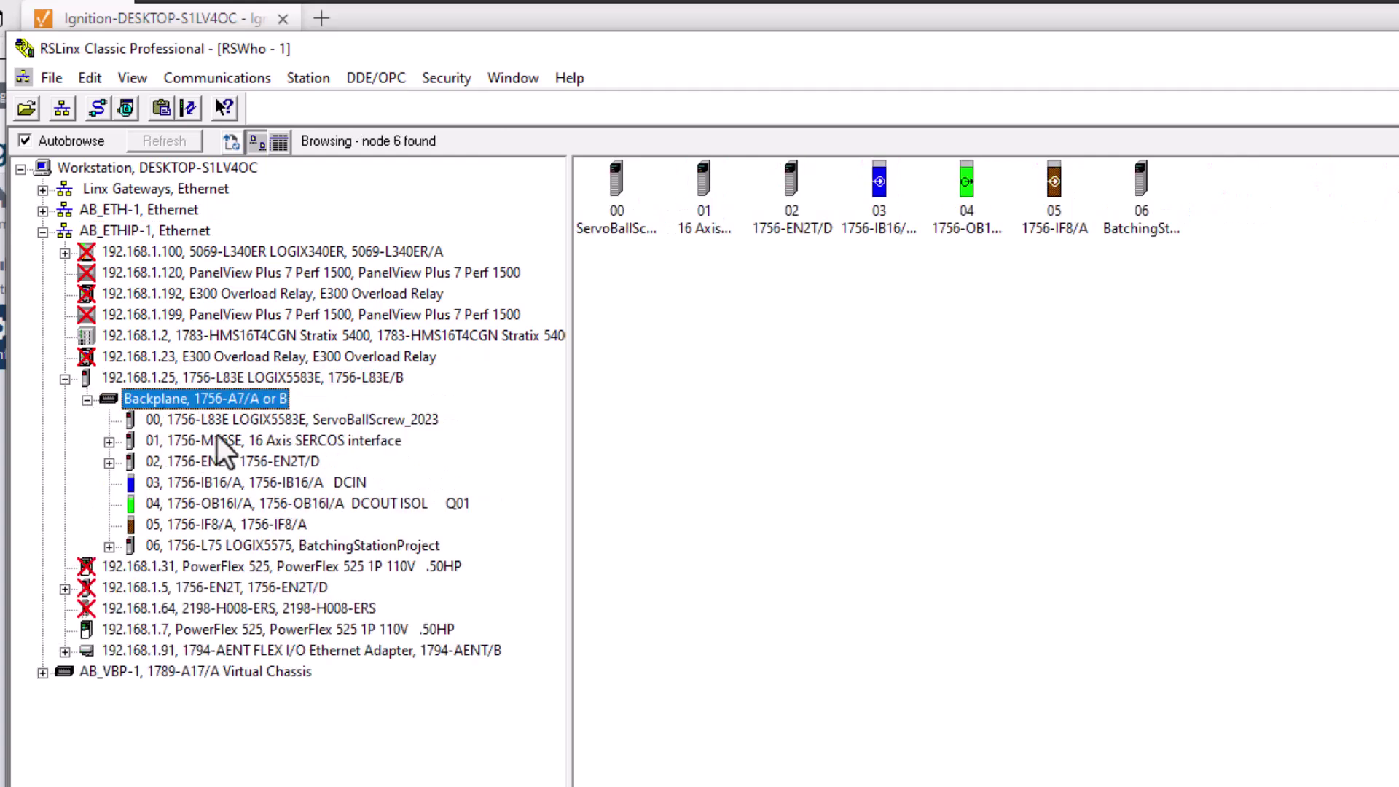
pyautogui.click(339, 424)
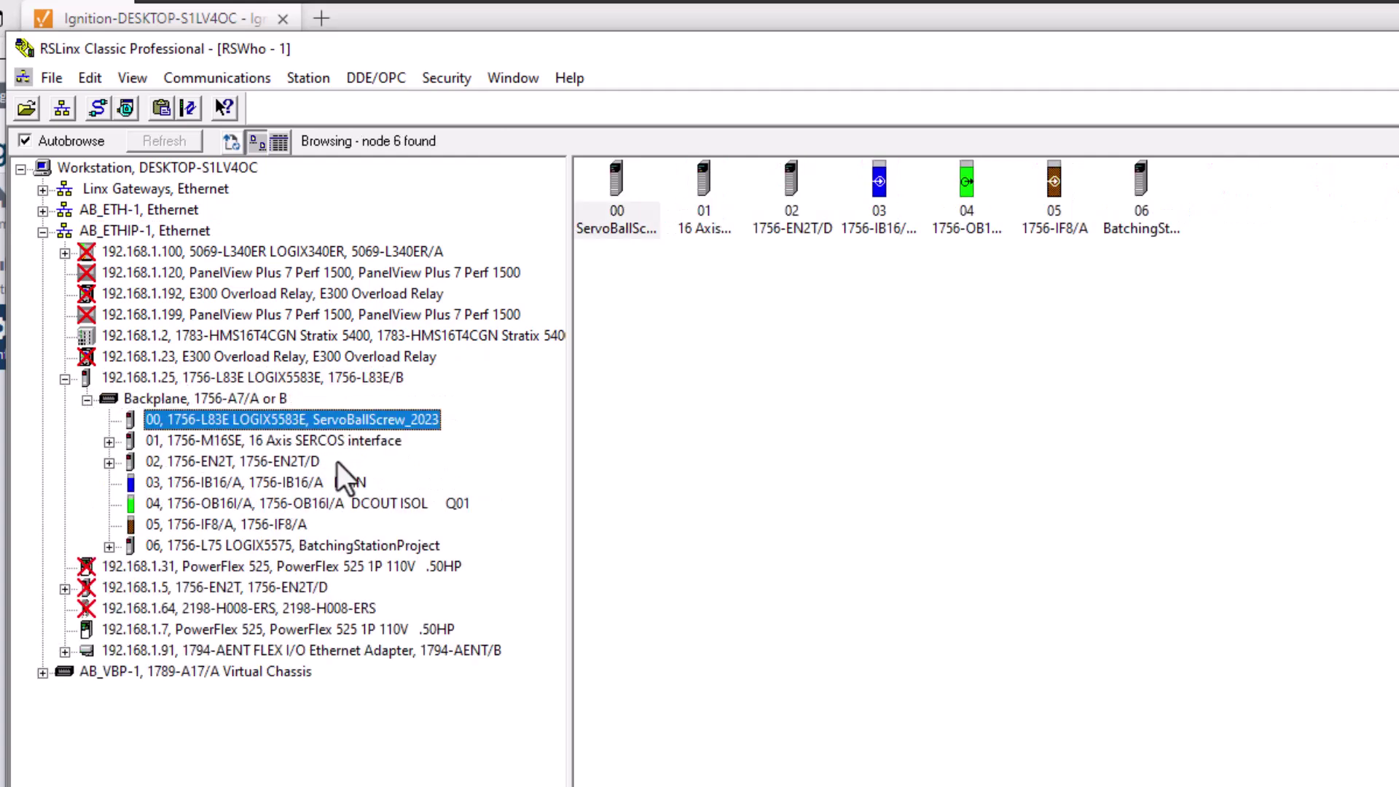
pyautogui.click(317, 548)
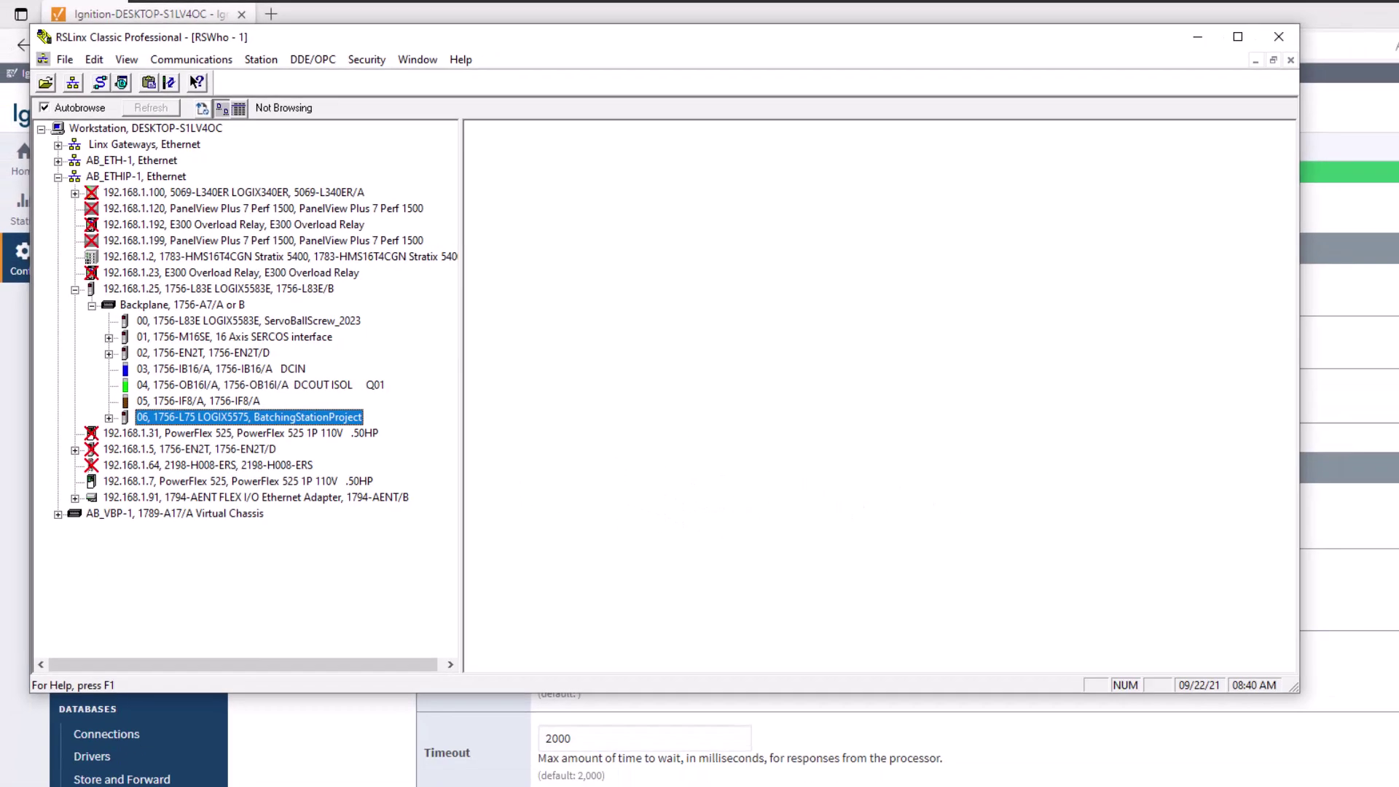
# Step: Replace the device name 'PIDE programing' with 'Batching Project', checking the name against RSLinx
pyautogui.hotkey('alt', 'Tab')
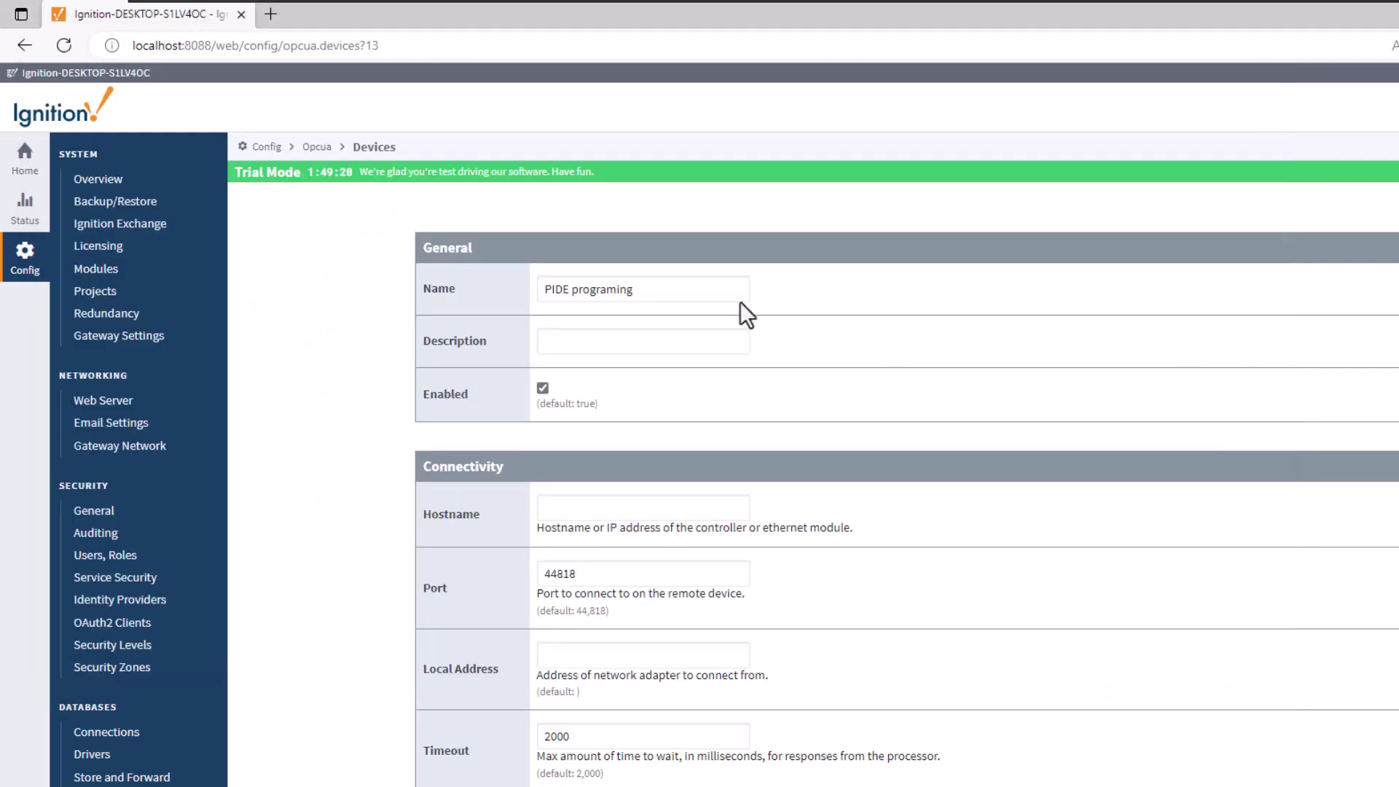
pyautogui.moveTo(684, 297); pyautogui.dragTo(523, 301)
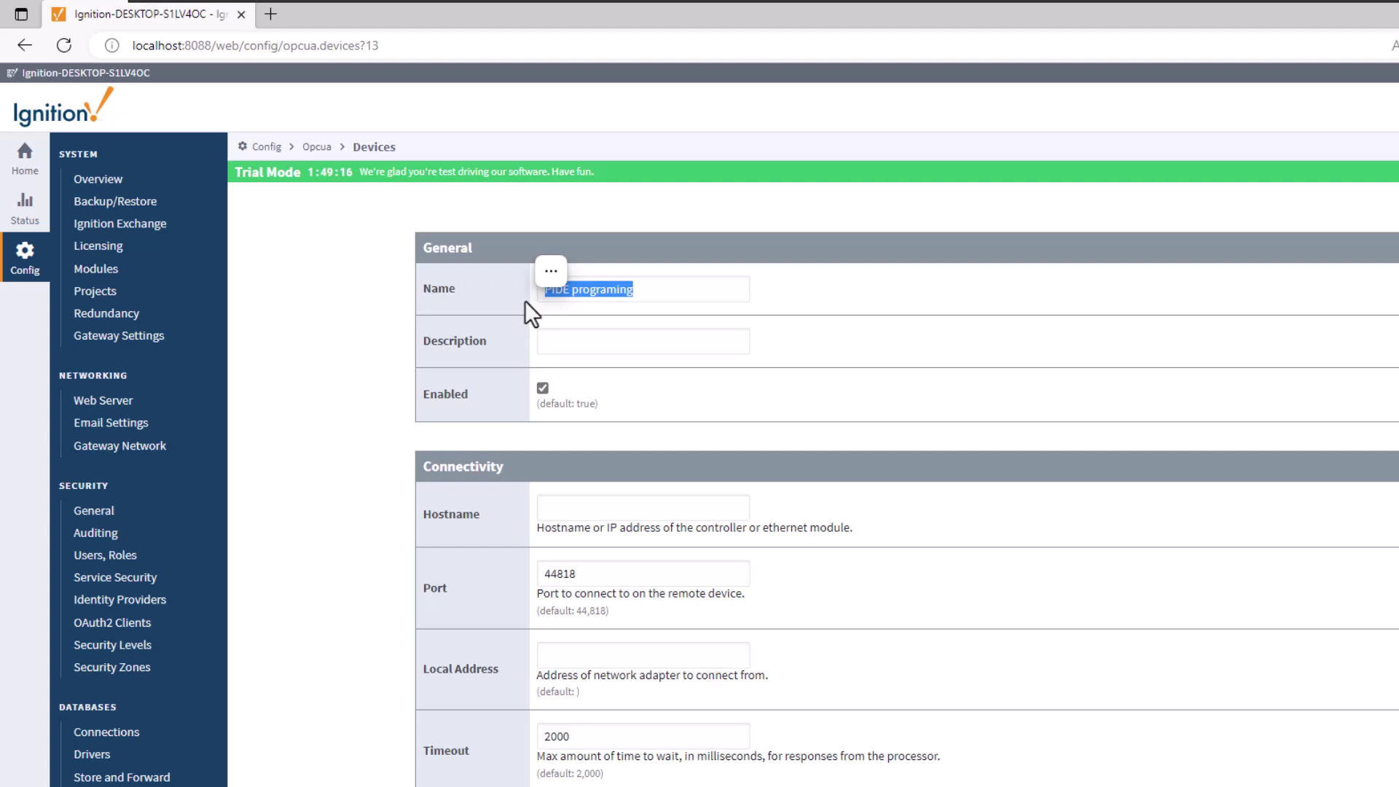
pyautogui.moveTo(661, 290); pyautogui.dragTo(434, 287)
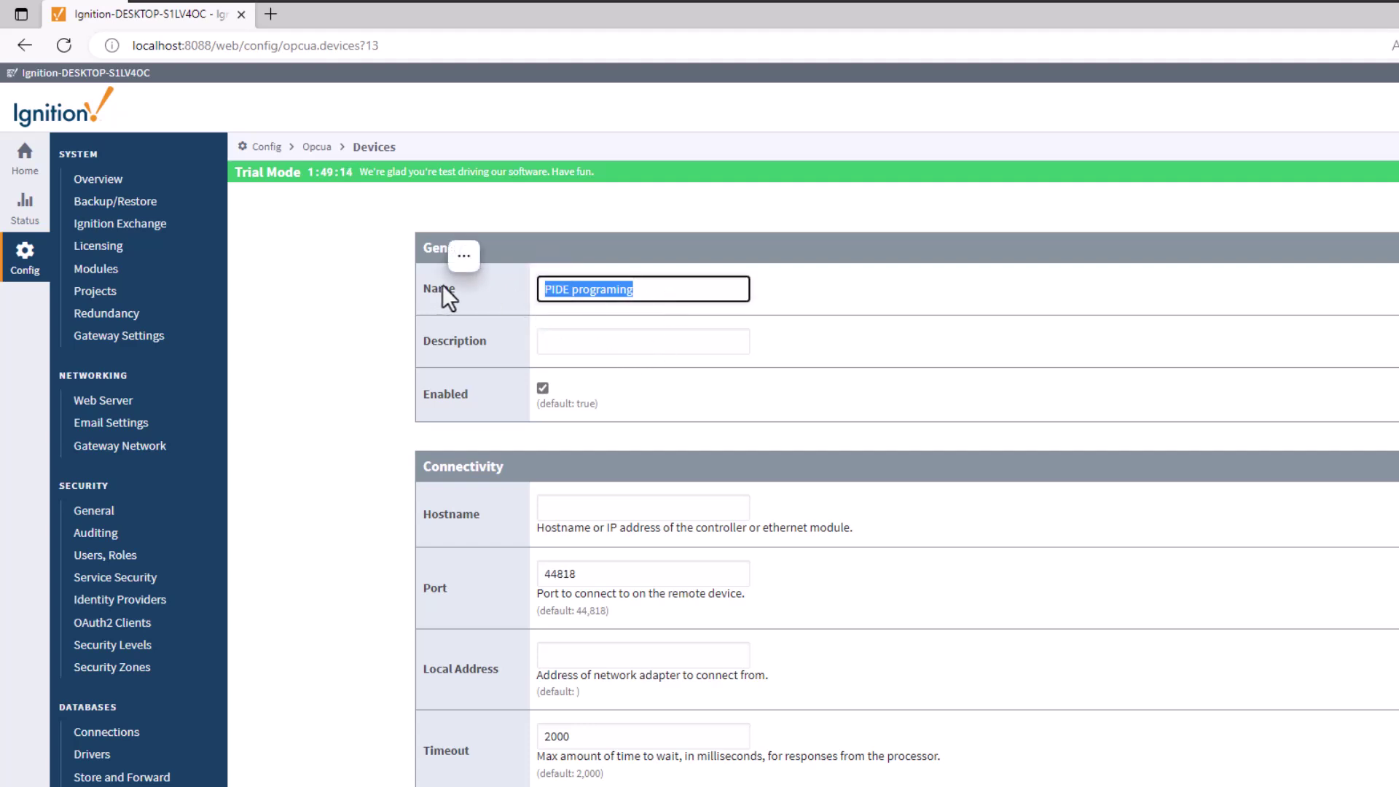
pyautogui.click(621, 287)
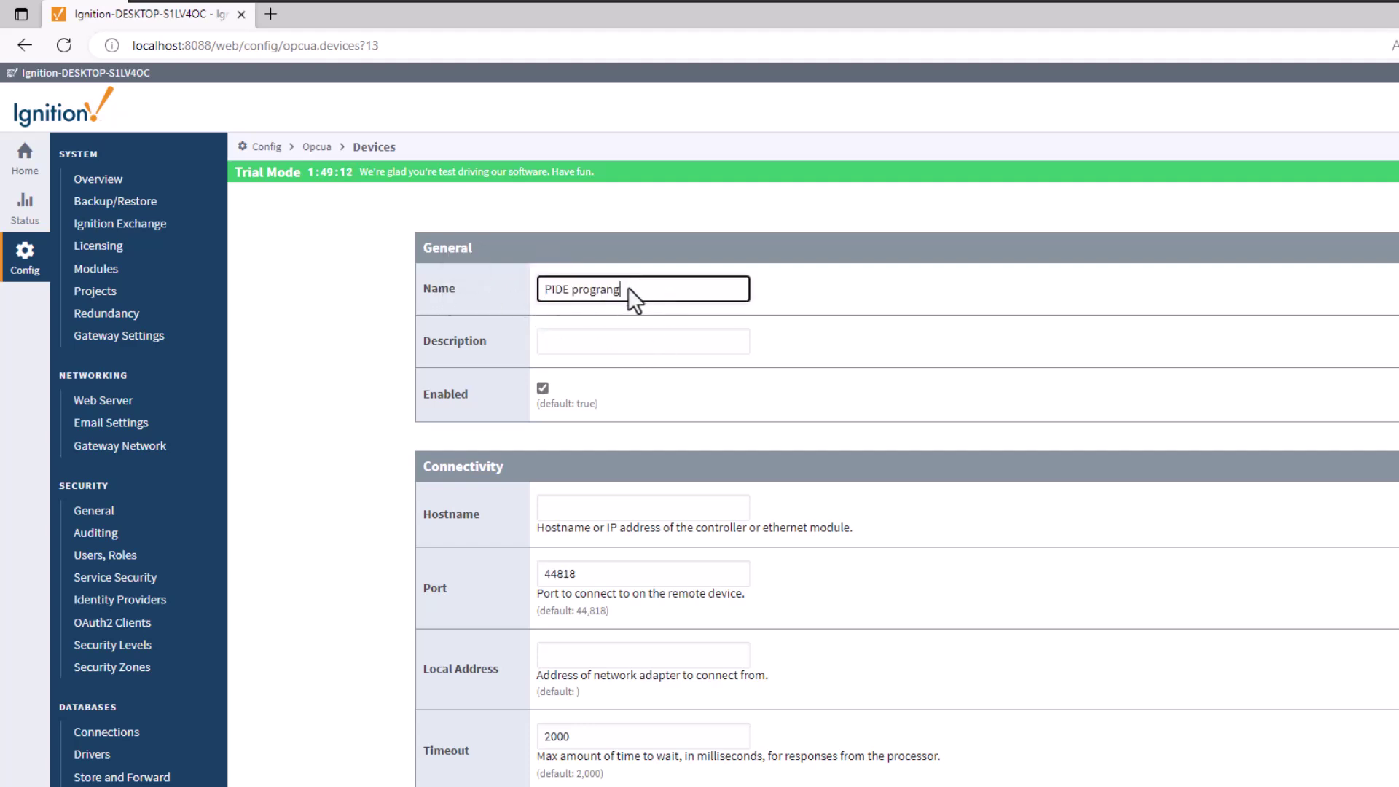
pyautogui.moveTo(628, 287); pyautogui.dragTo(536, 295)
pyautogui.press('BackSpace')
pyautogui.write('Batching')
pyautogui.press('BackSpace')
pyautogui.press('BackSpace')
pyautogui.write('ing Project')
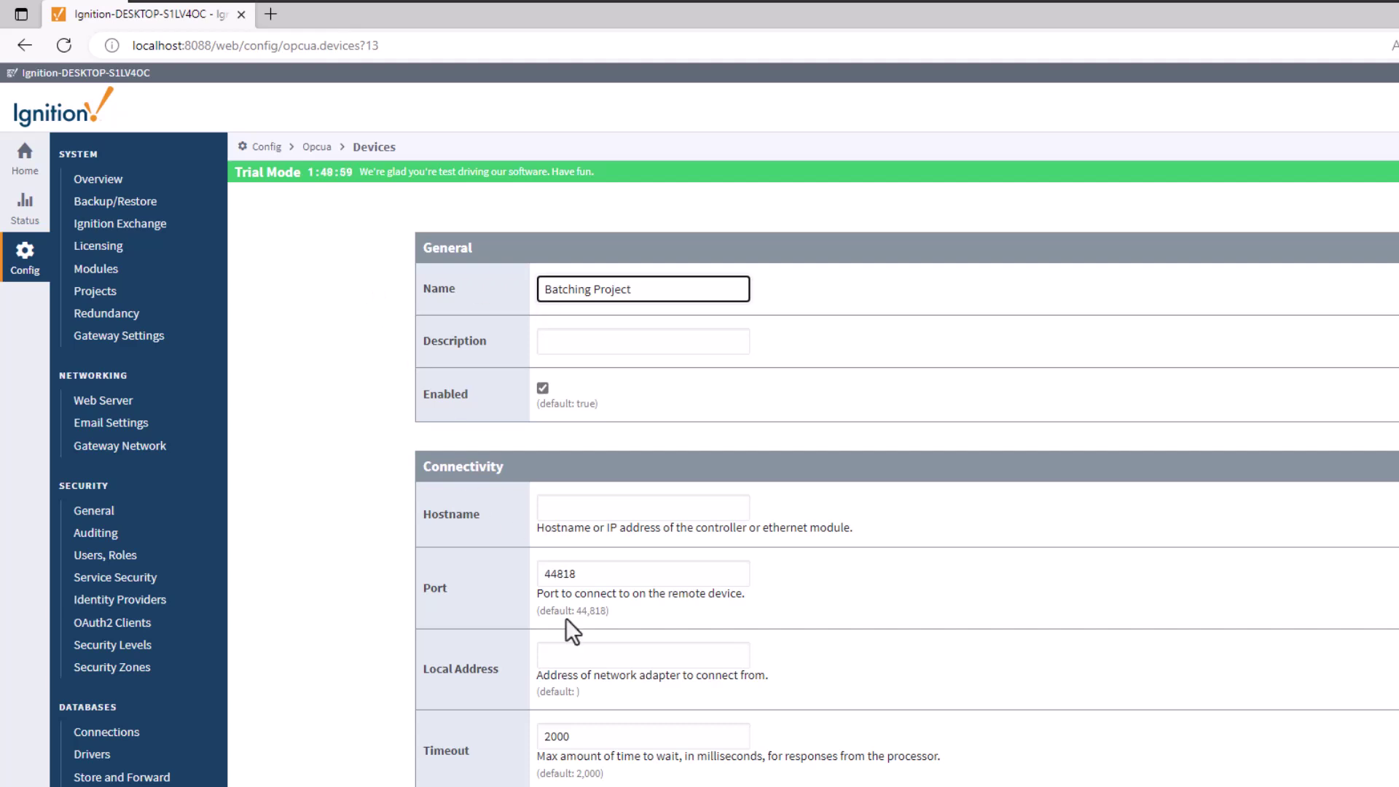
pyautogui.hotkey('alt', 'Tab')
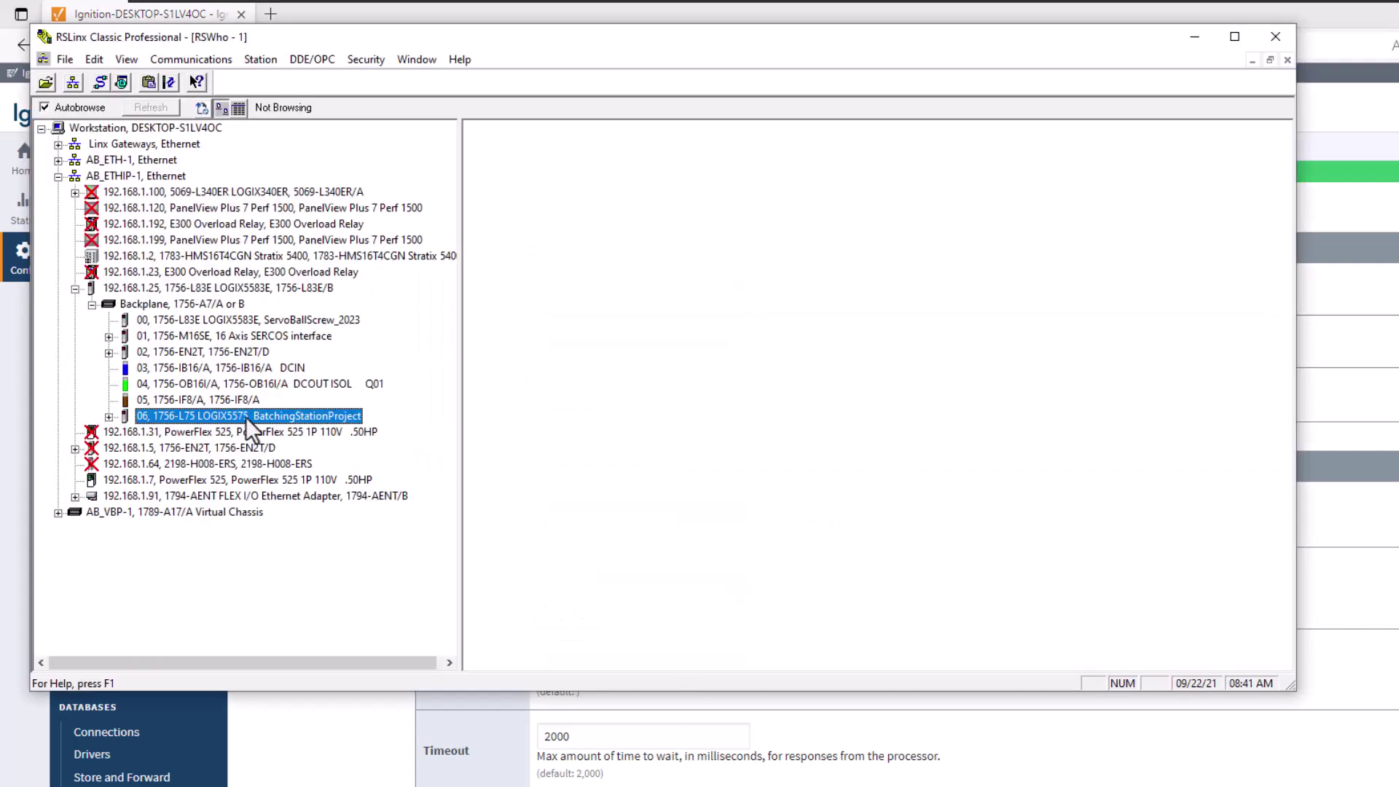
pyautogui.click(1194, 36)
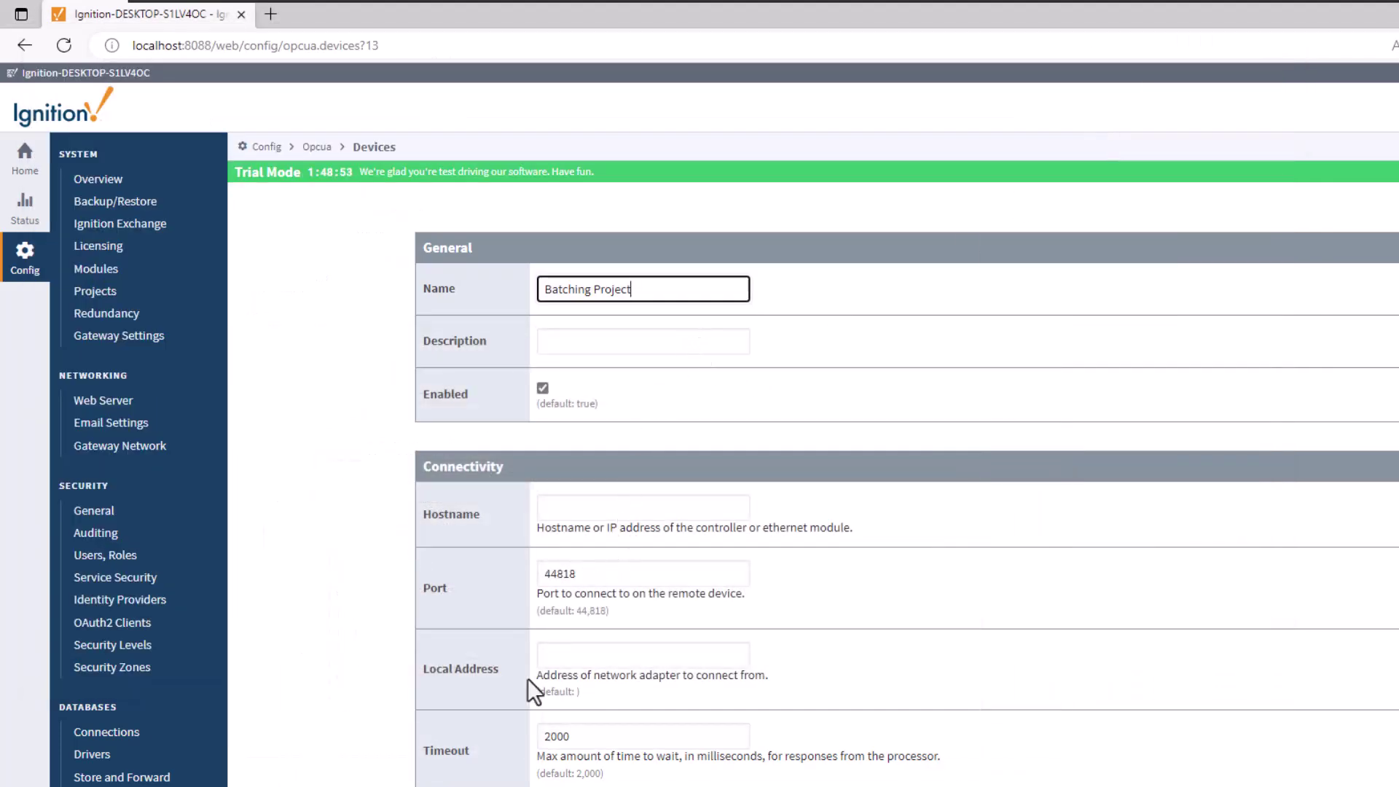
pyautogui.hotkey('alt', 'Tab')
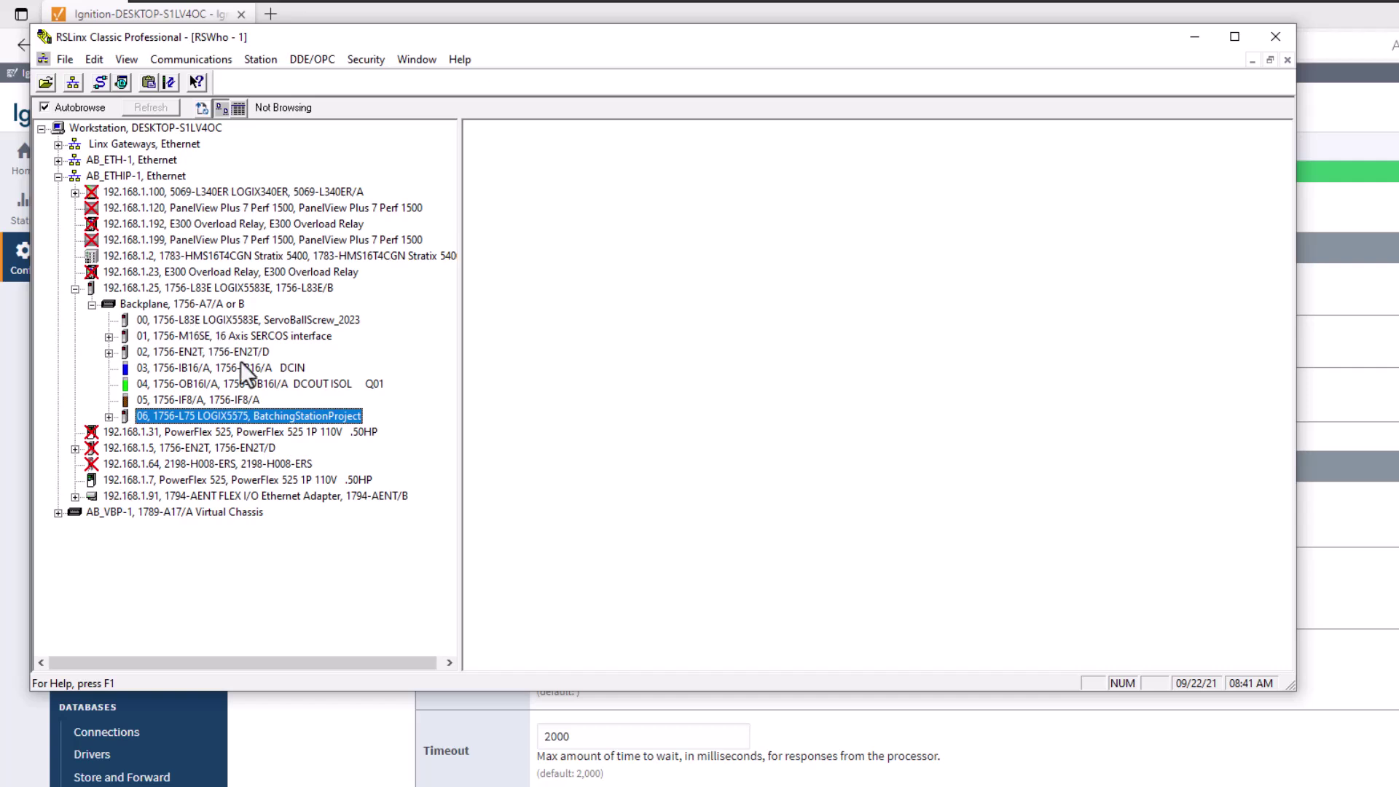
# Step: Enter 192.168.1.25 as the device hostname, verifying the address in RSLinx
pyautogui.click(794, 786)
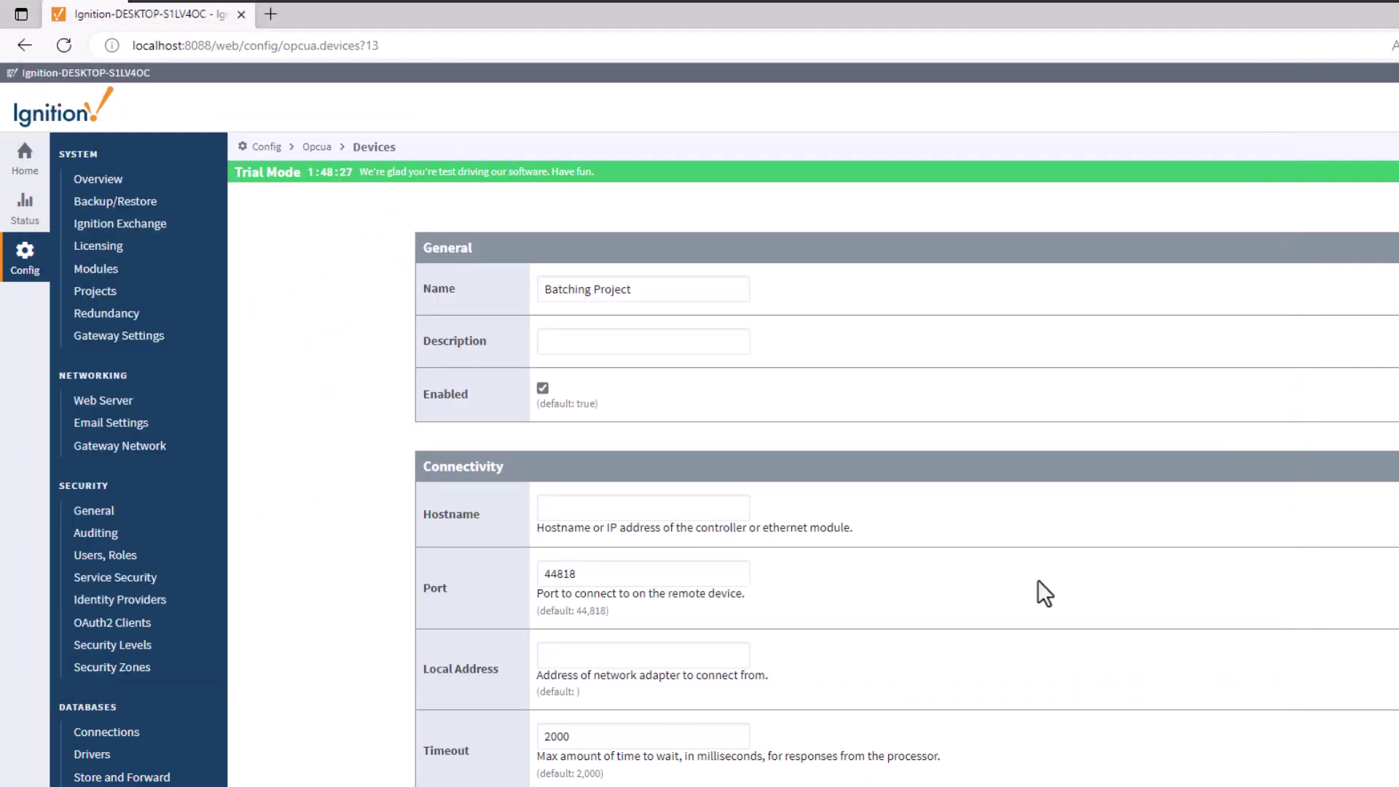
pyautogui.click(634, 510)
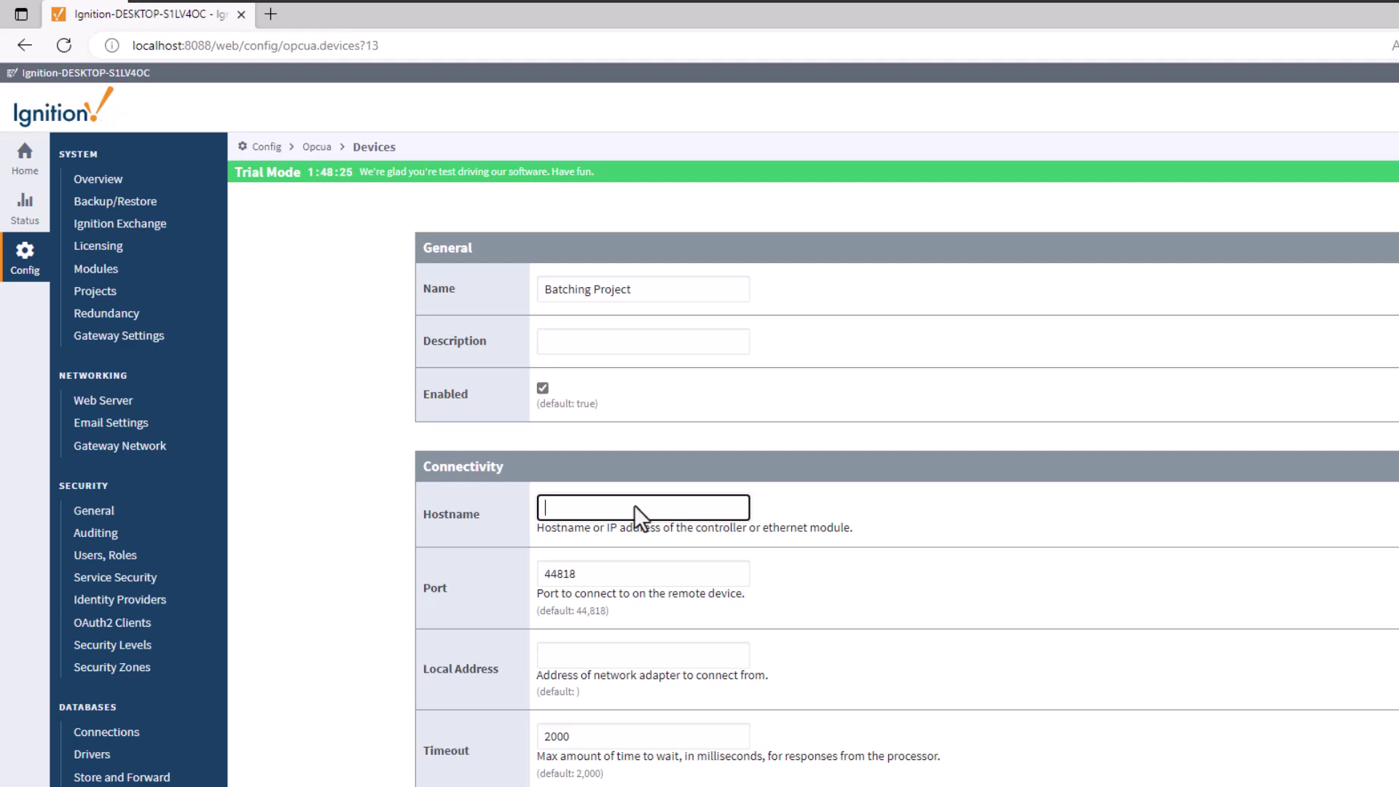
pyautogui.write('192.1678')
pyautogui.press('BackSpace')
pyautogui.press('BackSpace')
pyautogui.write('8.1')
pyautogui.hotkey('alt', 'Tab')
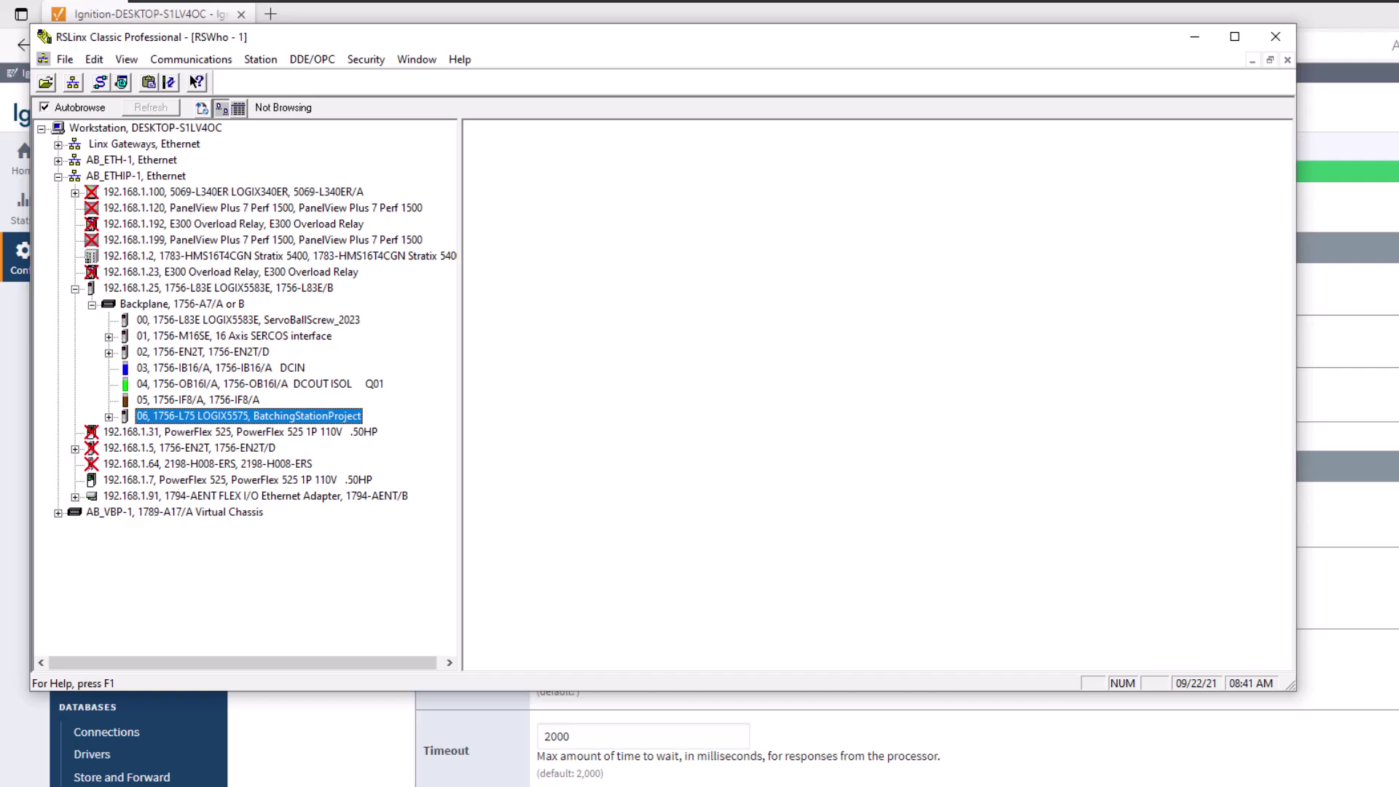
pyautogui.click(1353, 705)
pyautogui.click(669, 510)
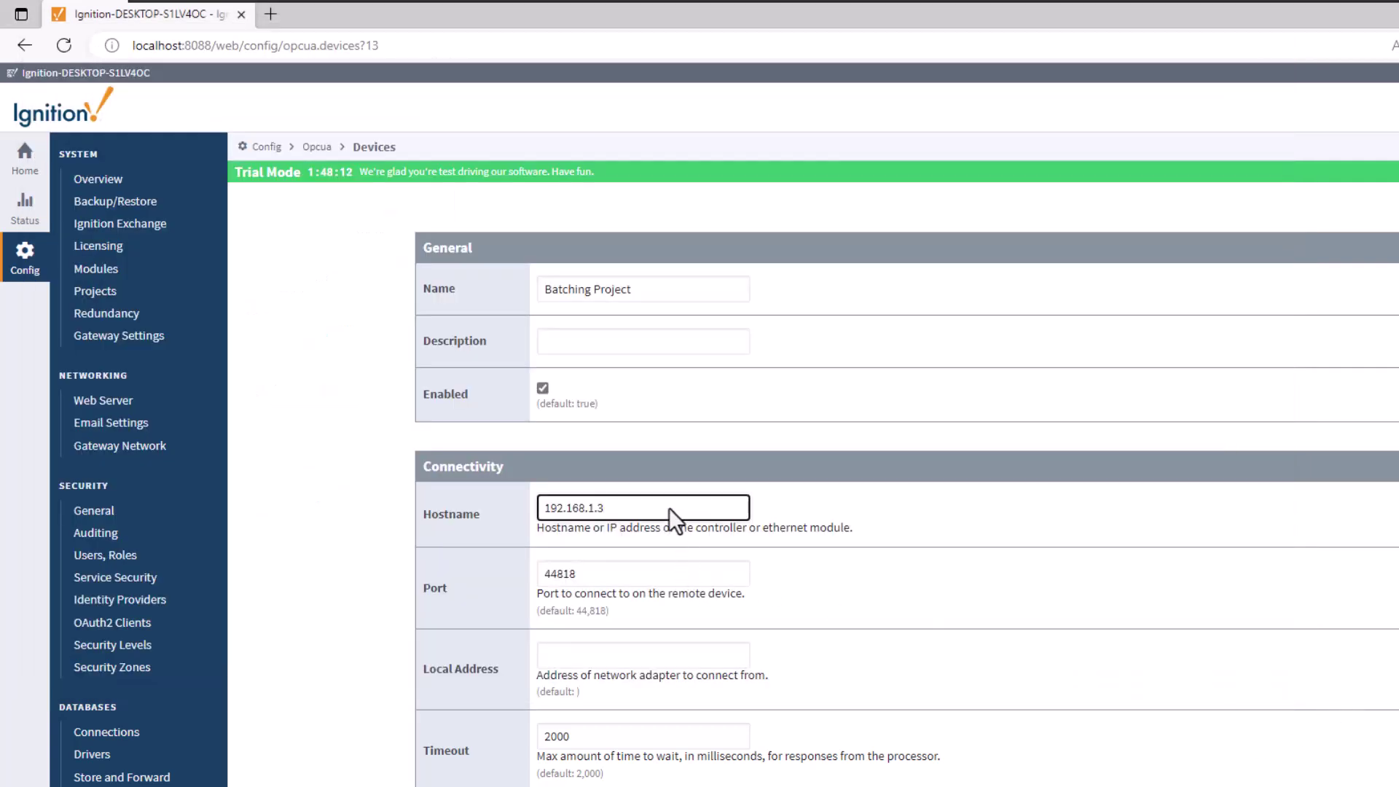
pyautogui.press('BackSpace')
pyautogui.write('25')
pyautogui.click(835, 529)
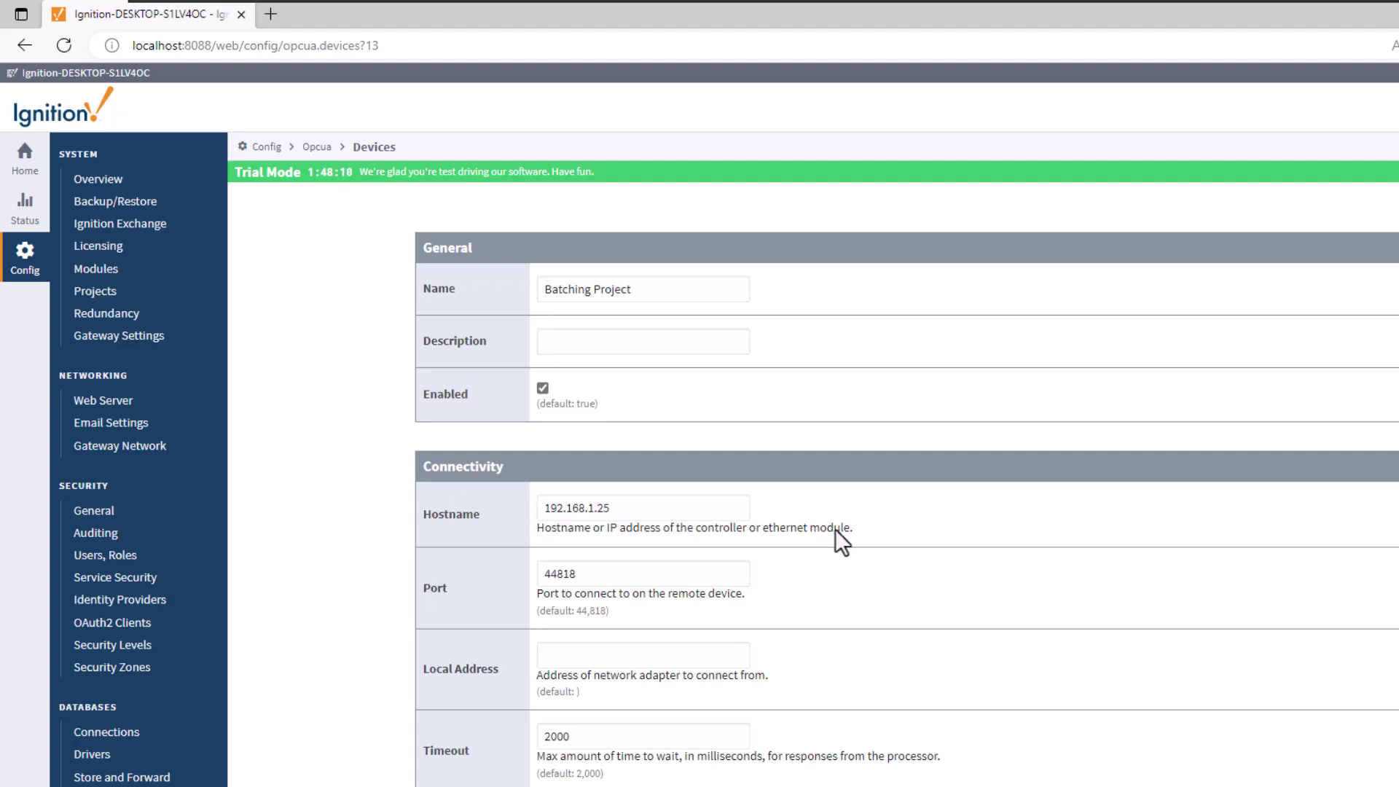
# Step: Inspect the advanced device properties, including Identity Request Frequency 5000, then hide them
pyautogui.scroll(-5, 782, 654)
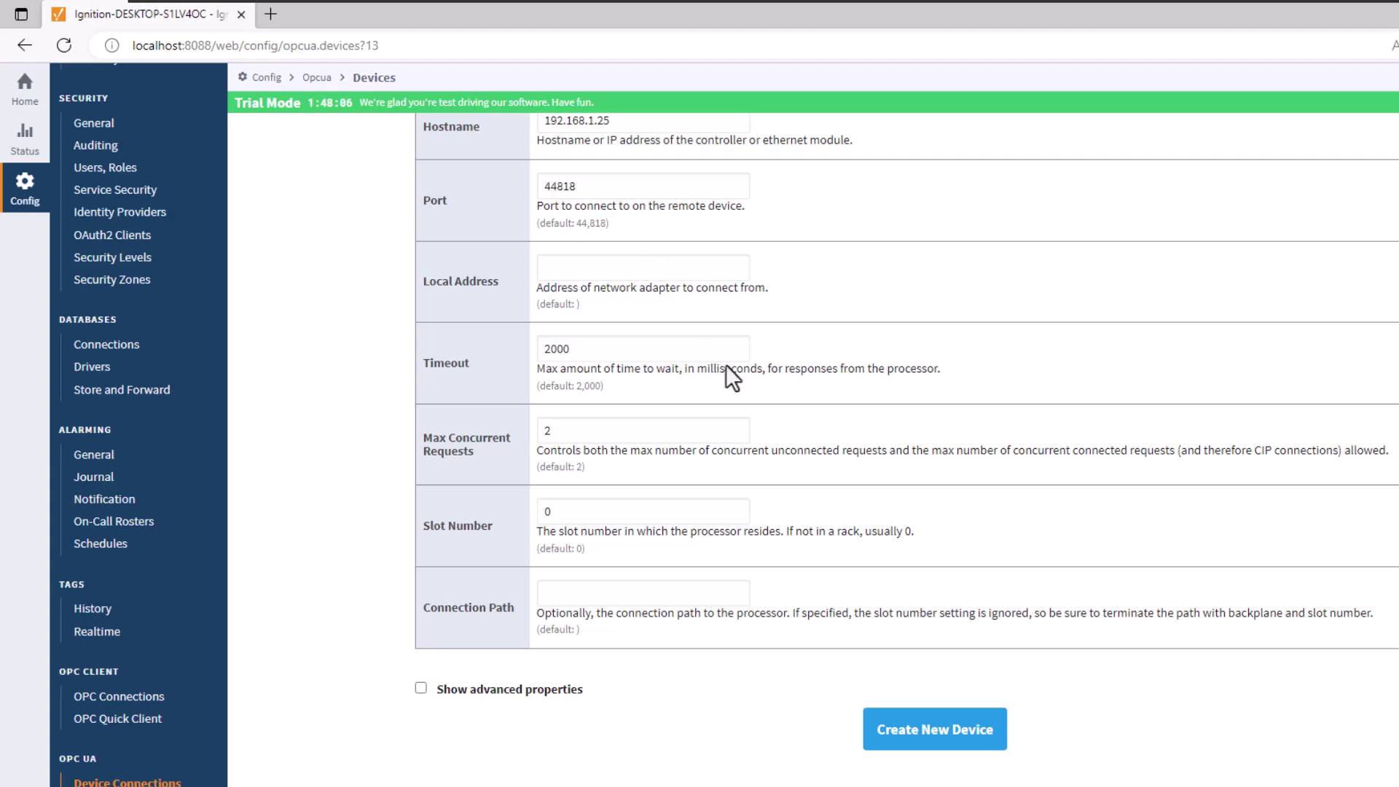
pyautogui.click(420, 689)
pyautogui.scroll(-4, 583, 699)
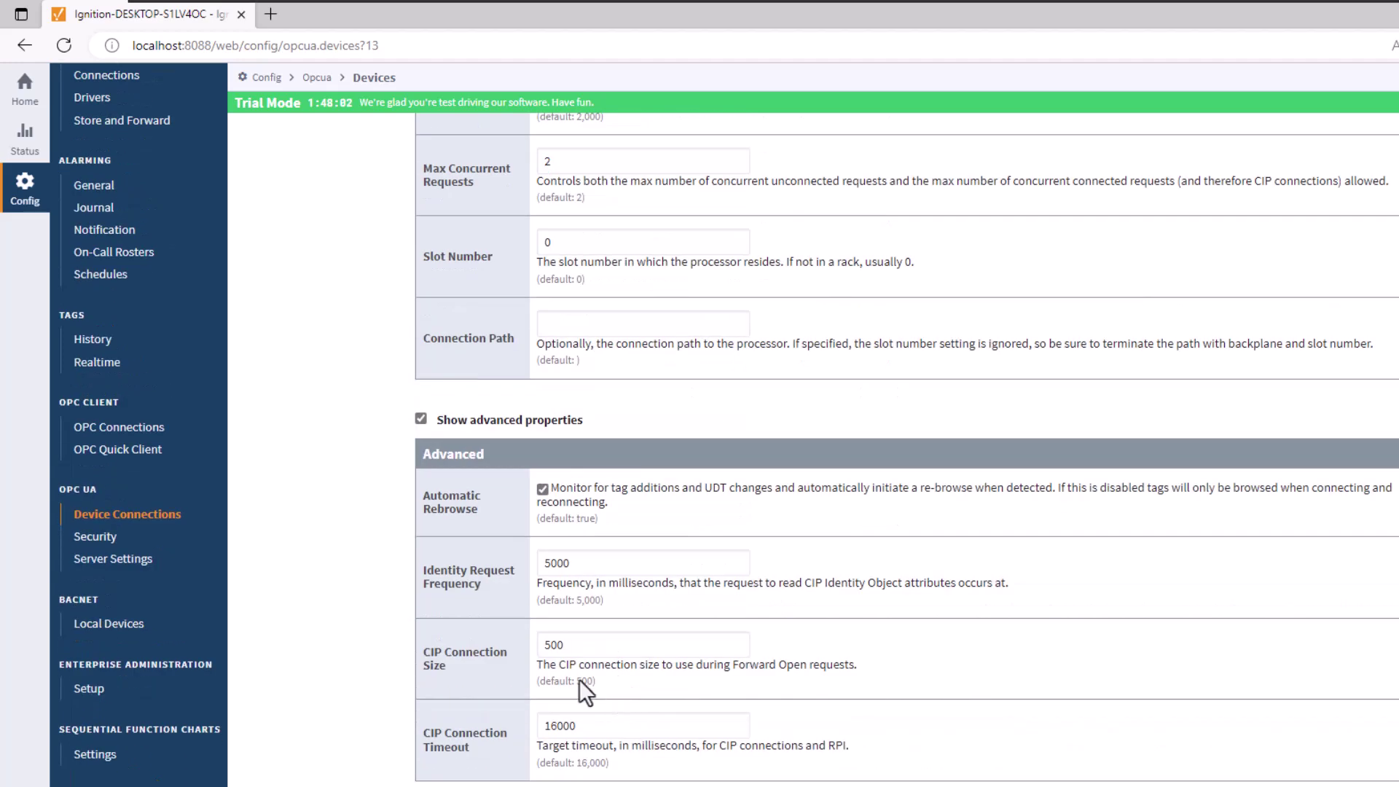
pyautogui.doubleClick(613, 565)
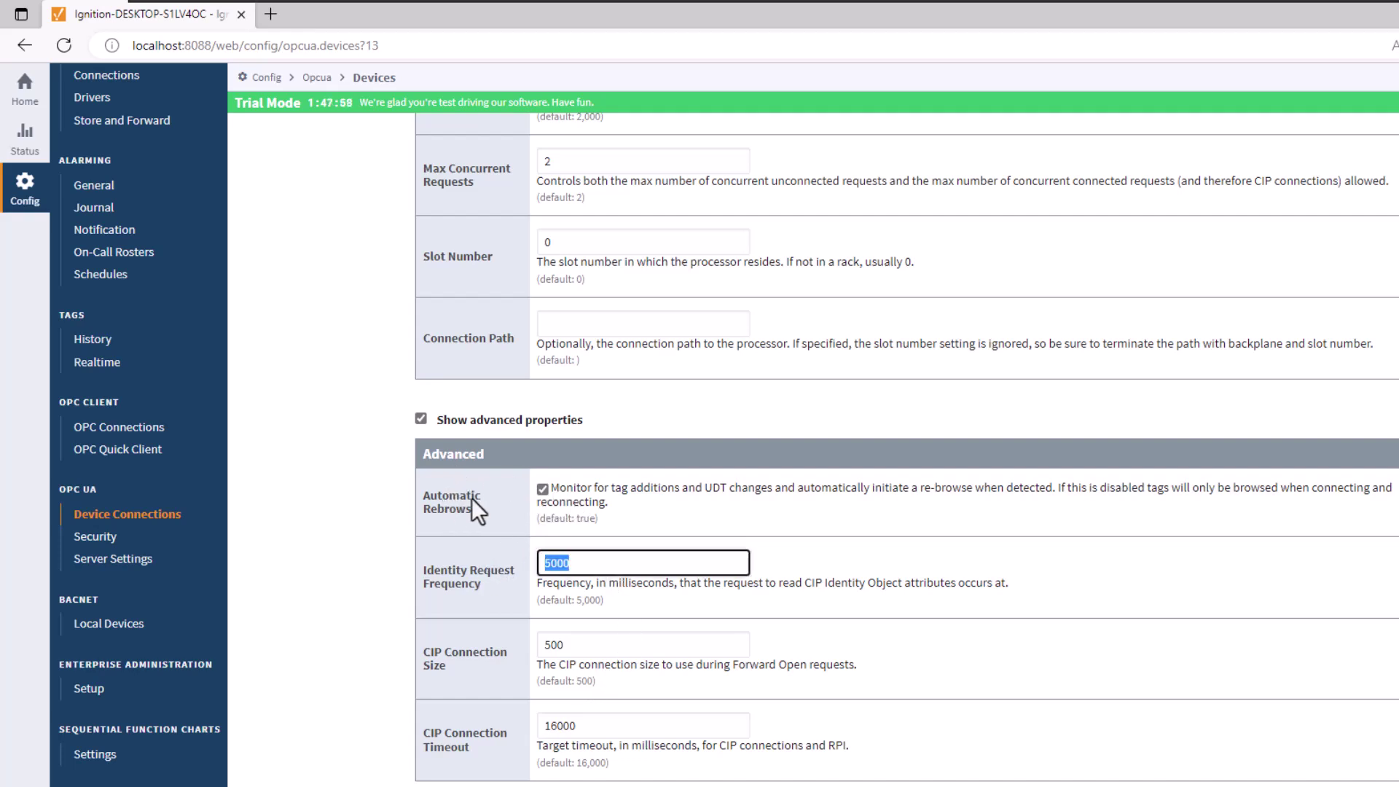
pyautogui.click(422, 419)
pyautogui.scroll(9, 612, 396)
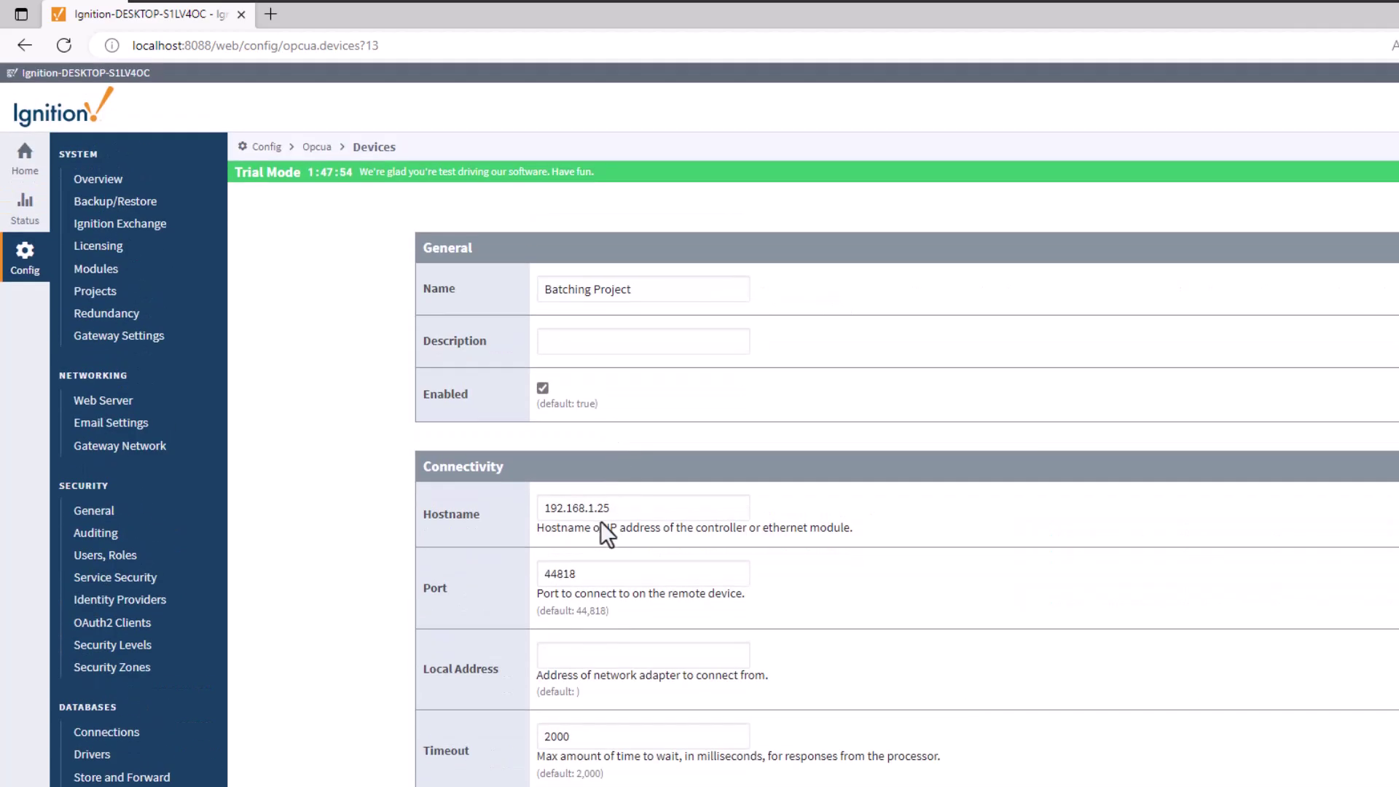
pyautogui.scroll(-4, 600, 521)
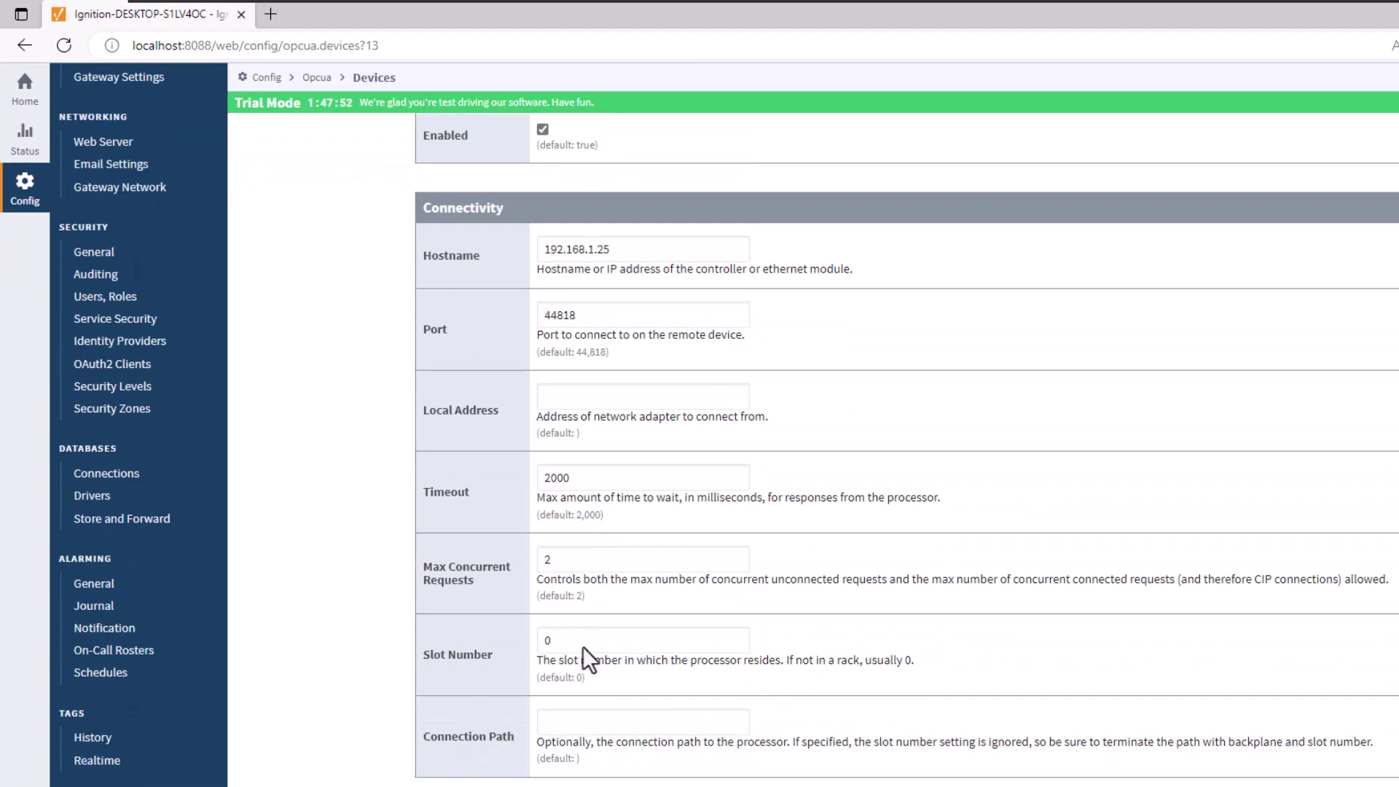
# Step: Set Slot Number to 6 after confirming the controller's slot in RSLinx
pyautogui.click(545, 648)
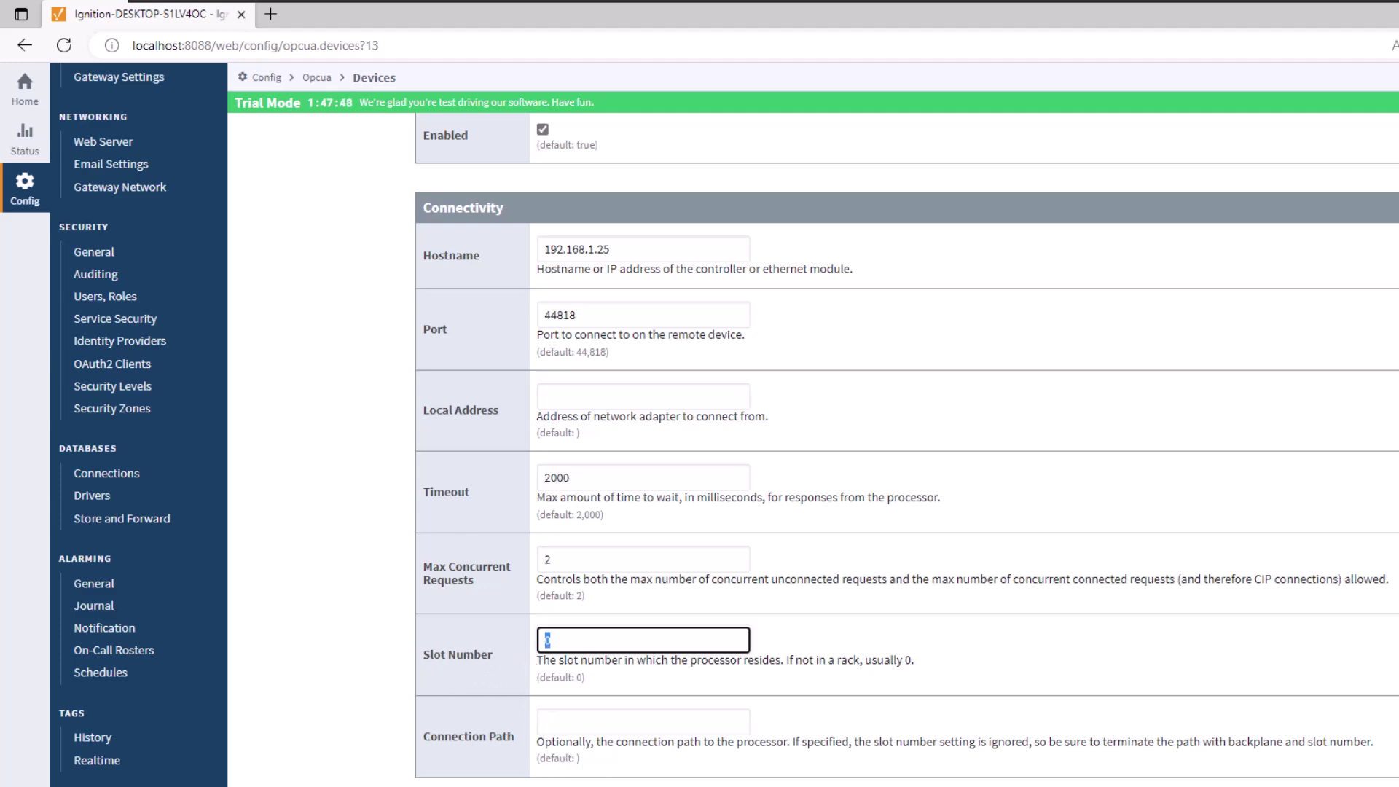
pyautogui.hotkey('alt', 'Tab')
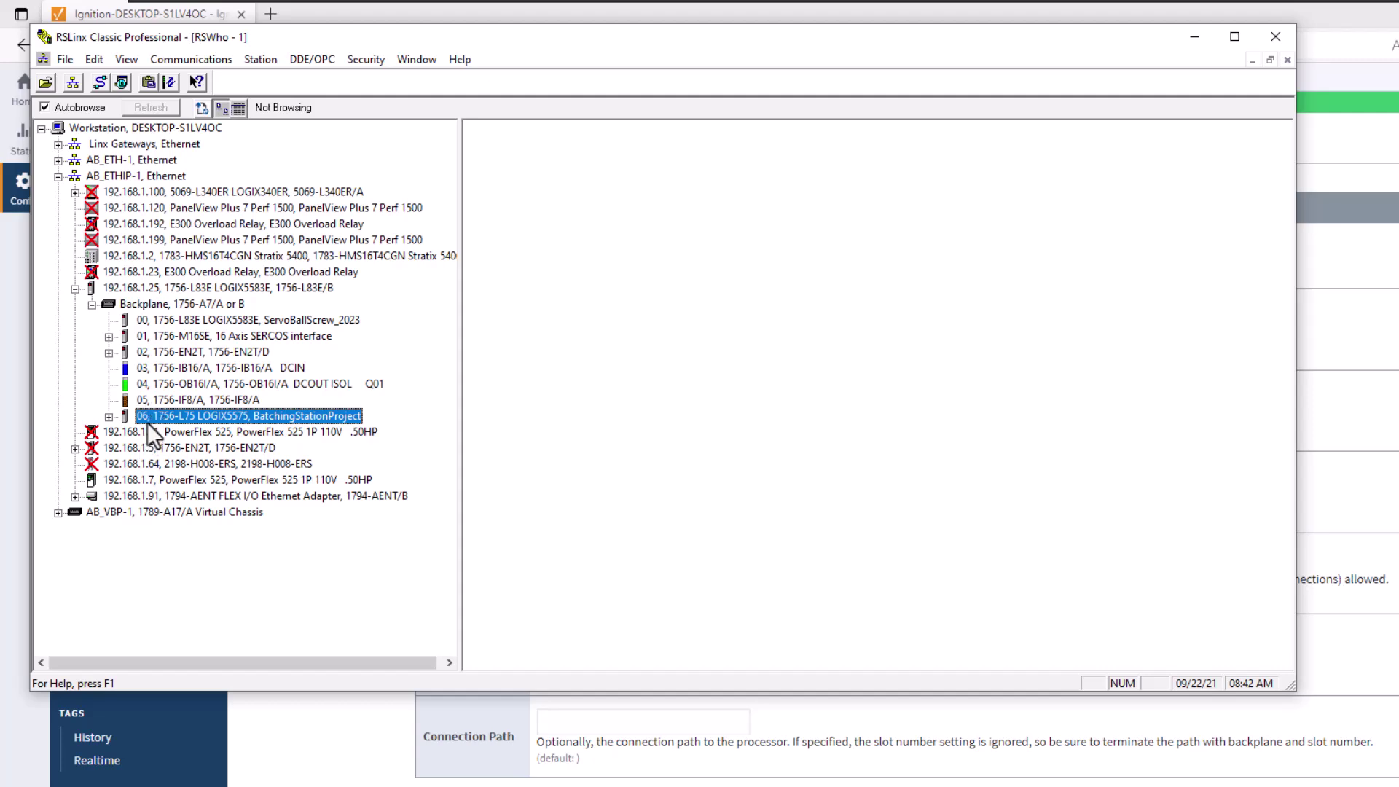
pyautogui.hotkey('alt', 'Tab')
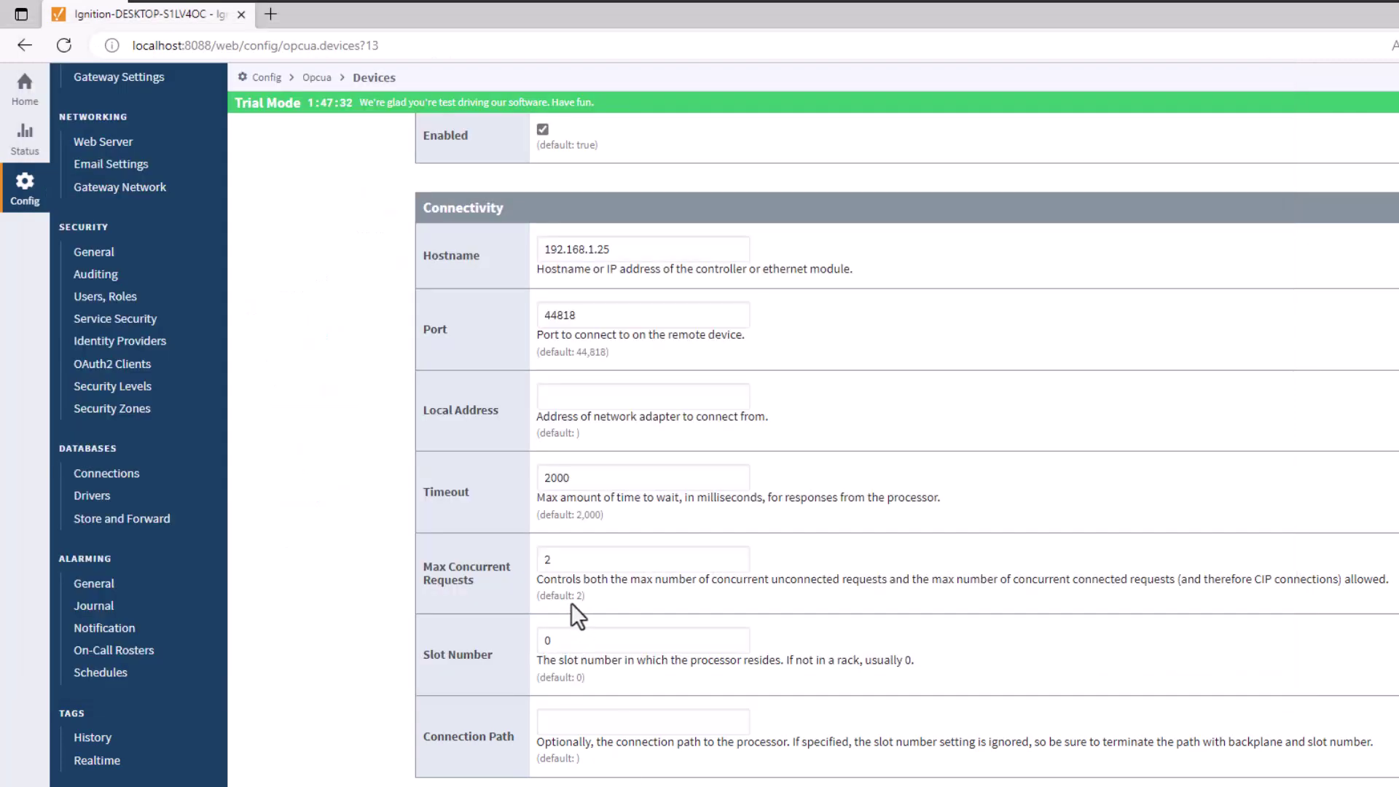
pyautogui.doubleClick(546, 639)
pyautogui.write('6')
# Step: Enter 'Training From Batching Station project' as the device description
pyautogui.scroll(3, 758, 417)
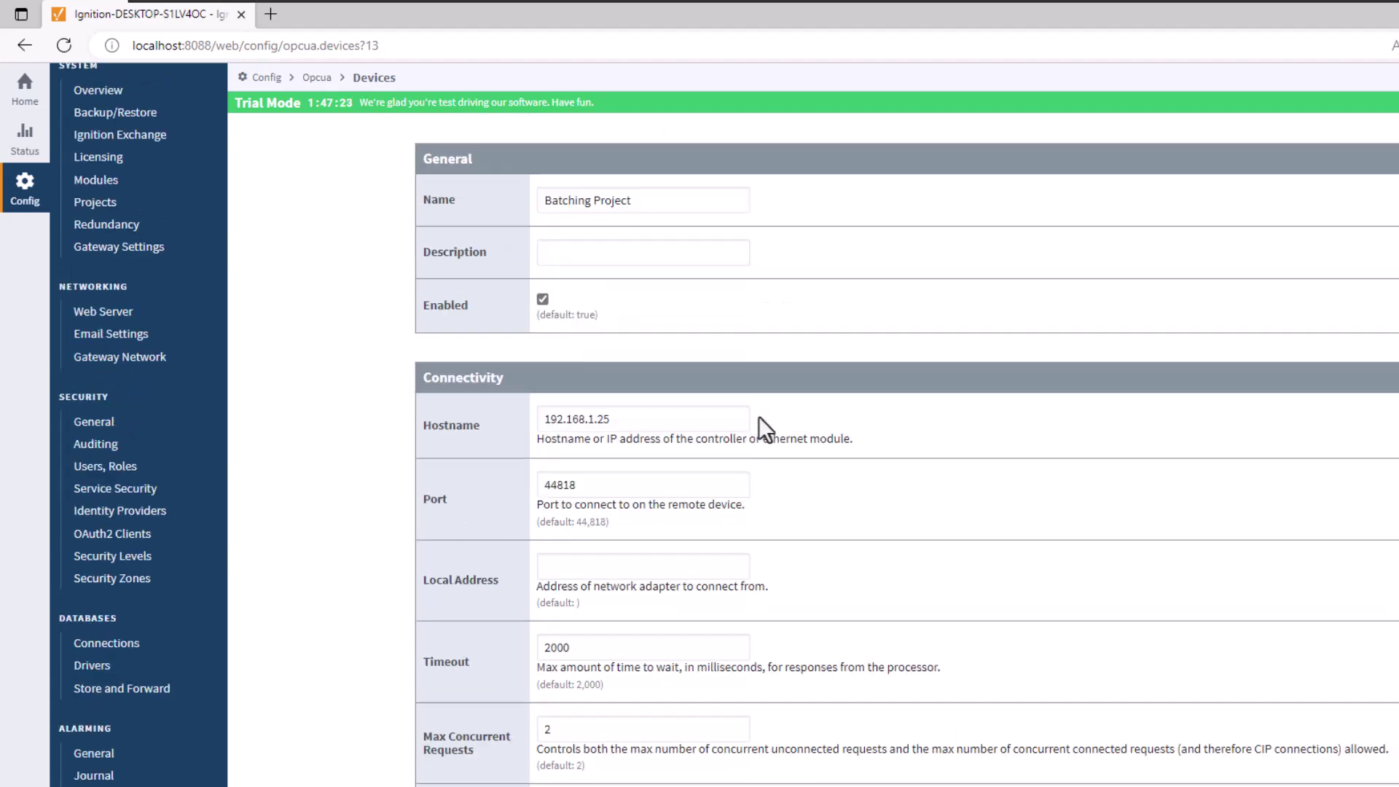
pyautogui.scroll(-5, 754, 427)
pyautogui.scroll(7, 754, 431)
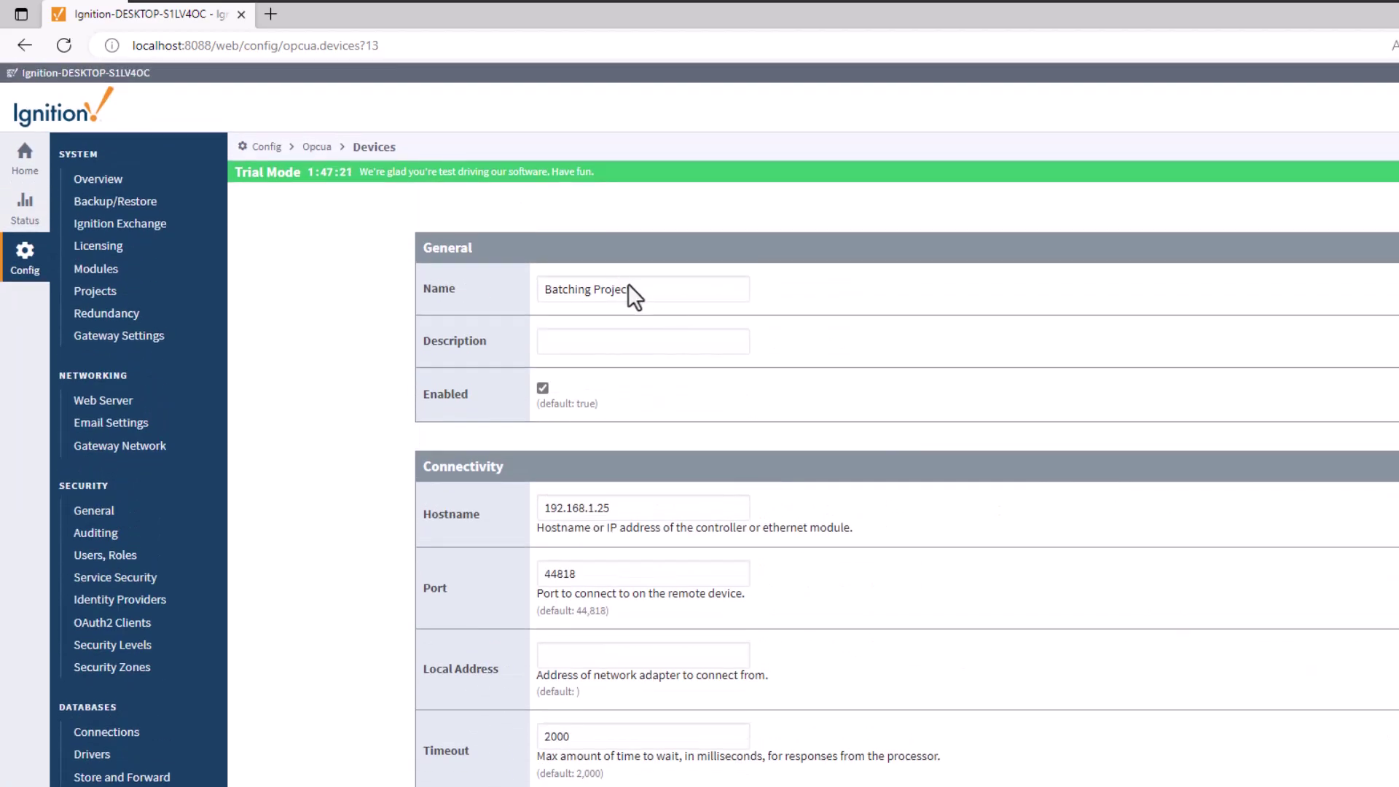
pyautogui.click(617, 351)
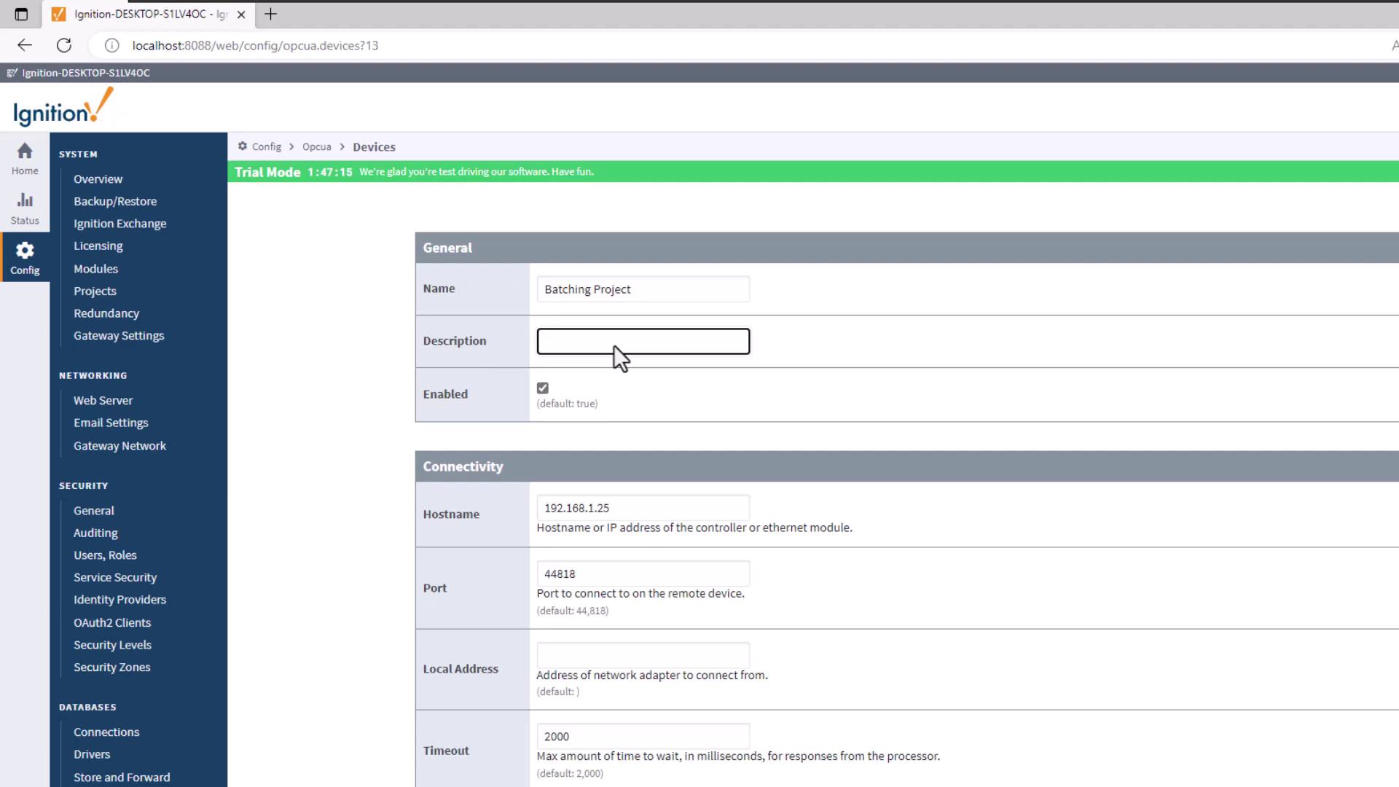
pyautogui.write('Training From Batching Station project')
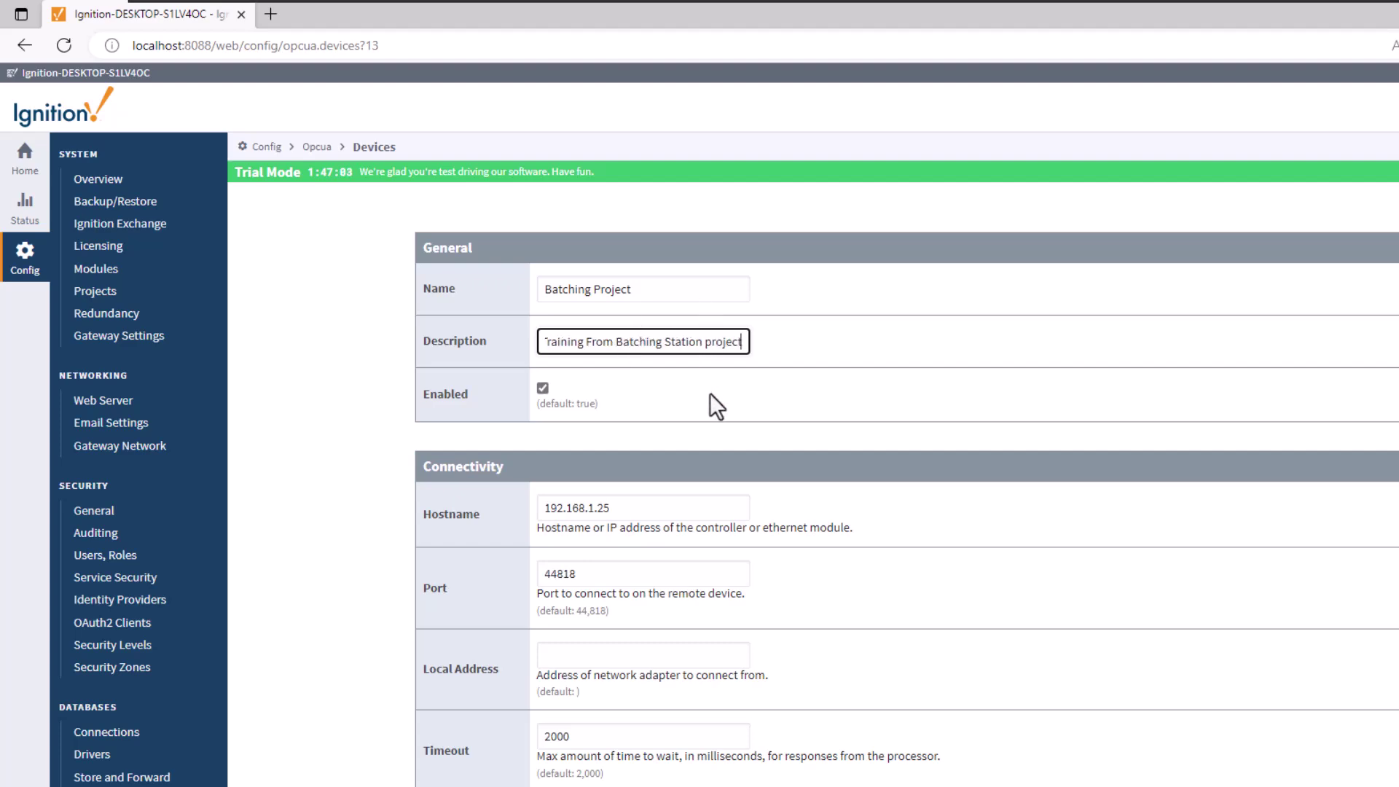
pyautogui.scroll(-9, 869, 377)
# Step: Create the Batching Project device and confirm it shows Enabled true and Connected
pyautogui.click(935, 496)
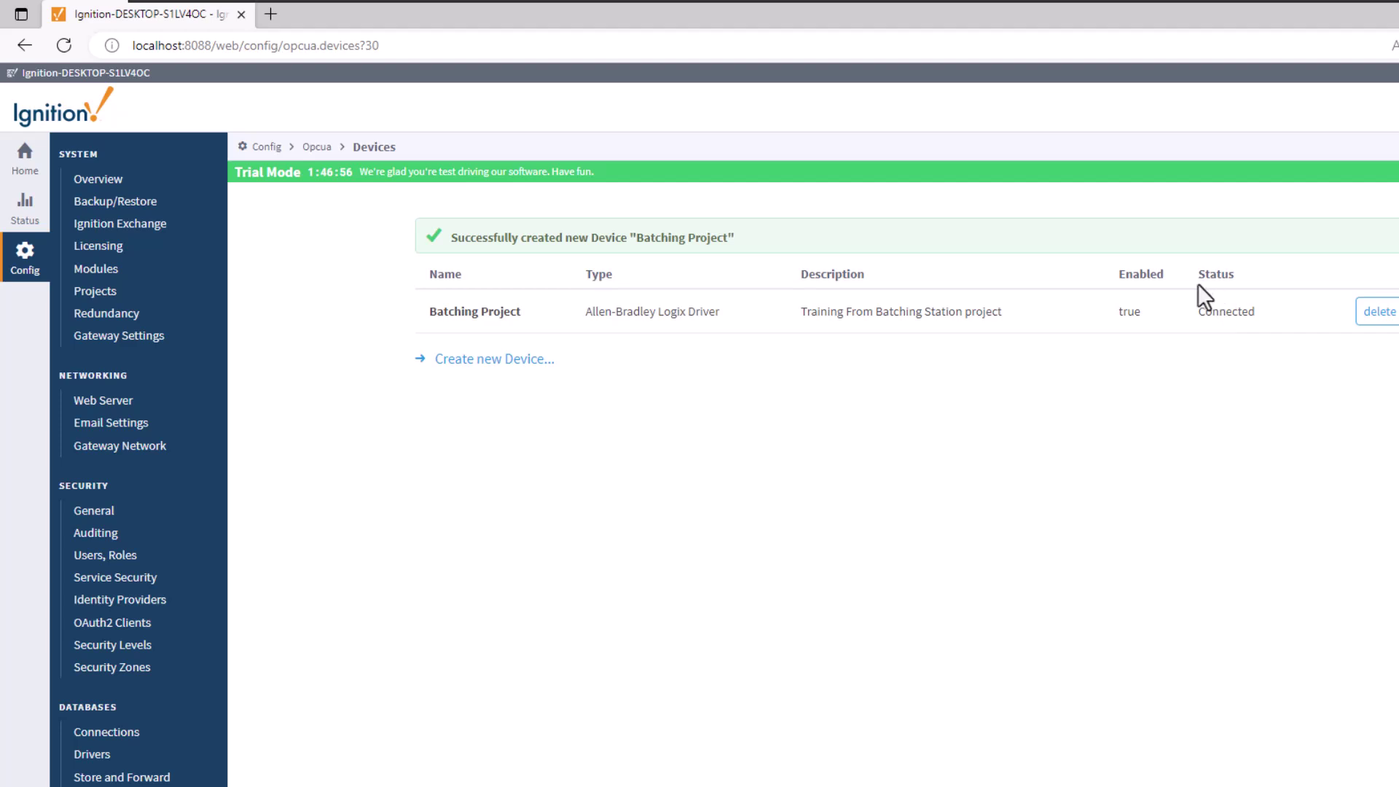
pyautogui.doubleClick(1135, 310)
pyautogui.click(1236, 323)
pyautogui.click(856, 621)
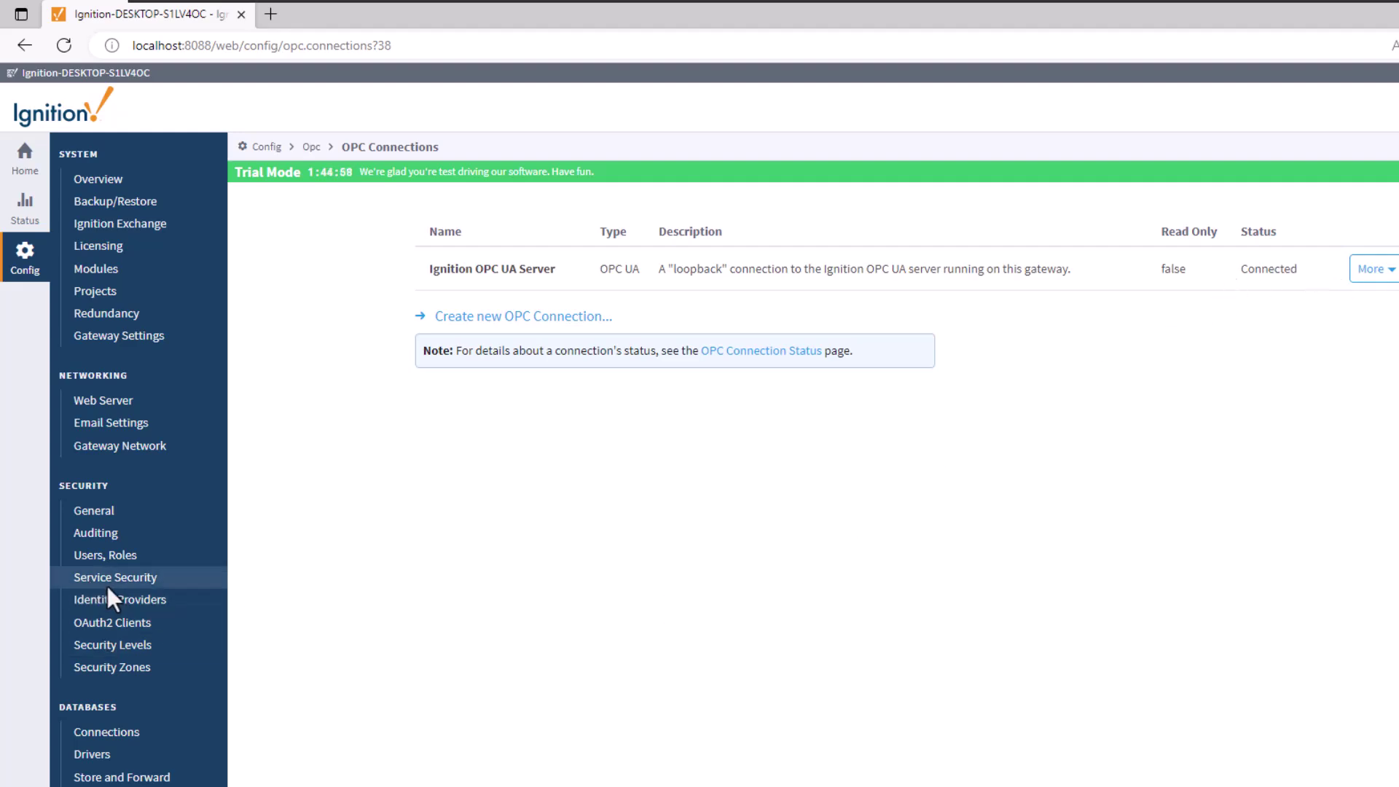
# Step: In OPC Quick Client, expand Ignition OPC UA Server > Devices > Batching Project > Controller:Global
pyautogui.scroll(-5, 150, 599)
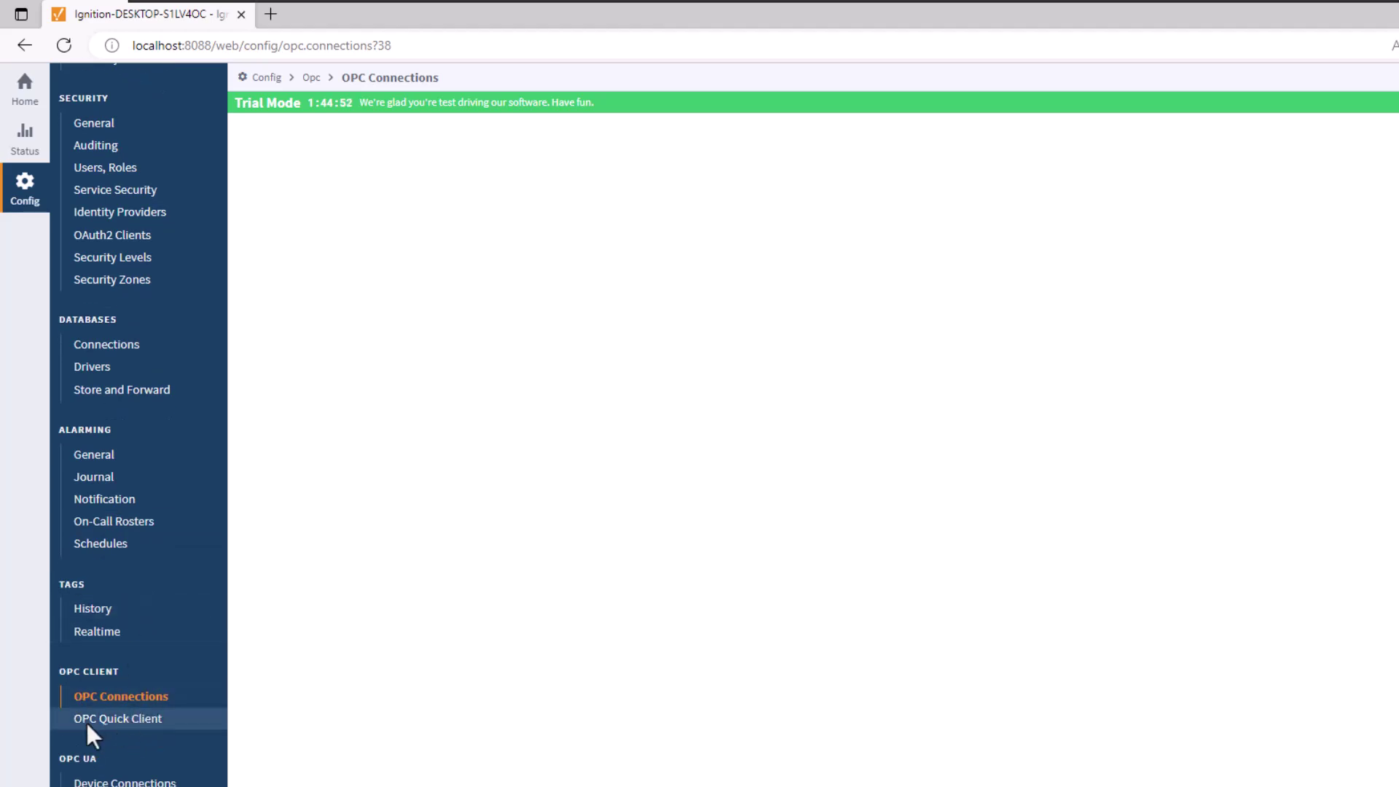
pyautogui.click(120, 718)
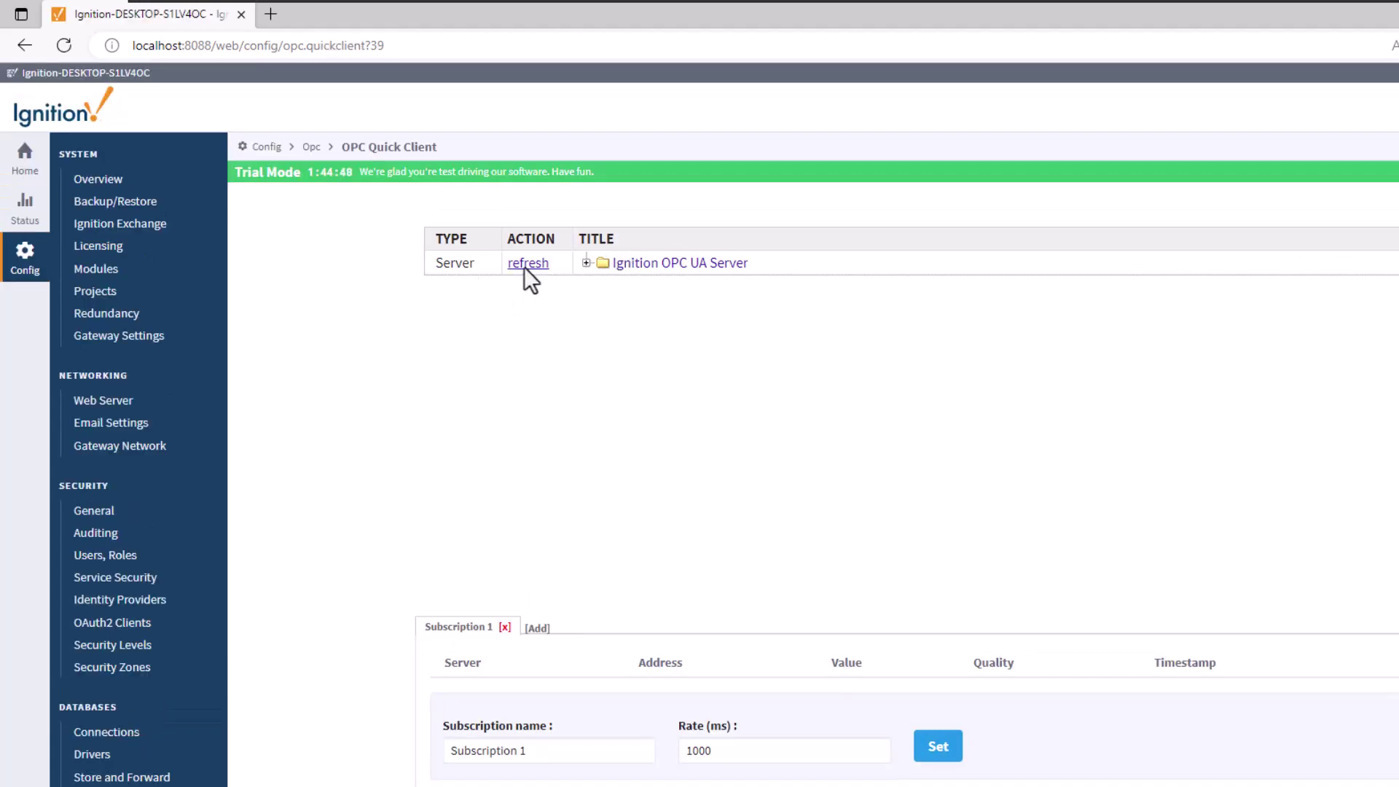
pyautogui.click(585, 263)
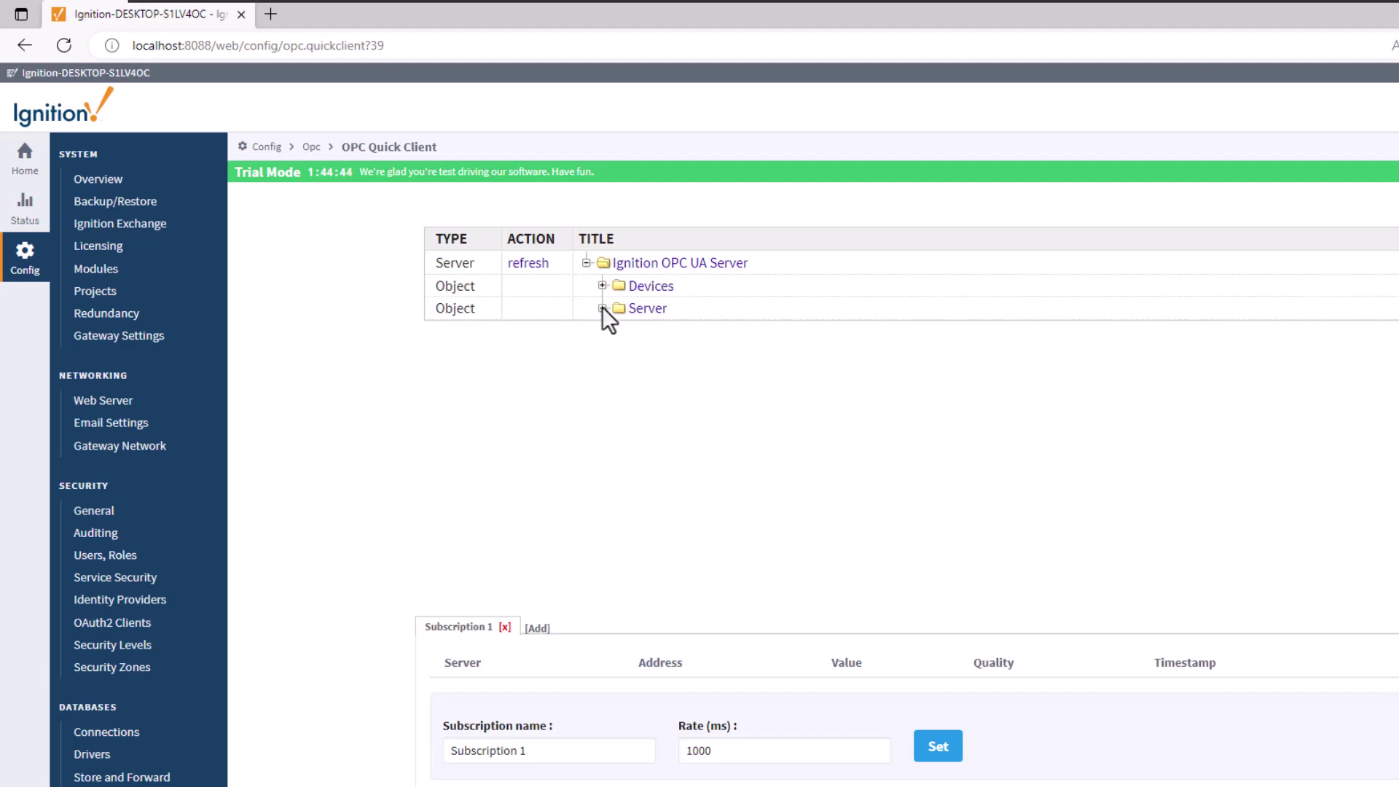
pyautogui.click(602, 308)
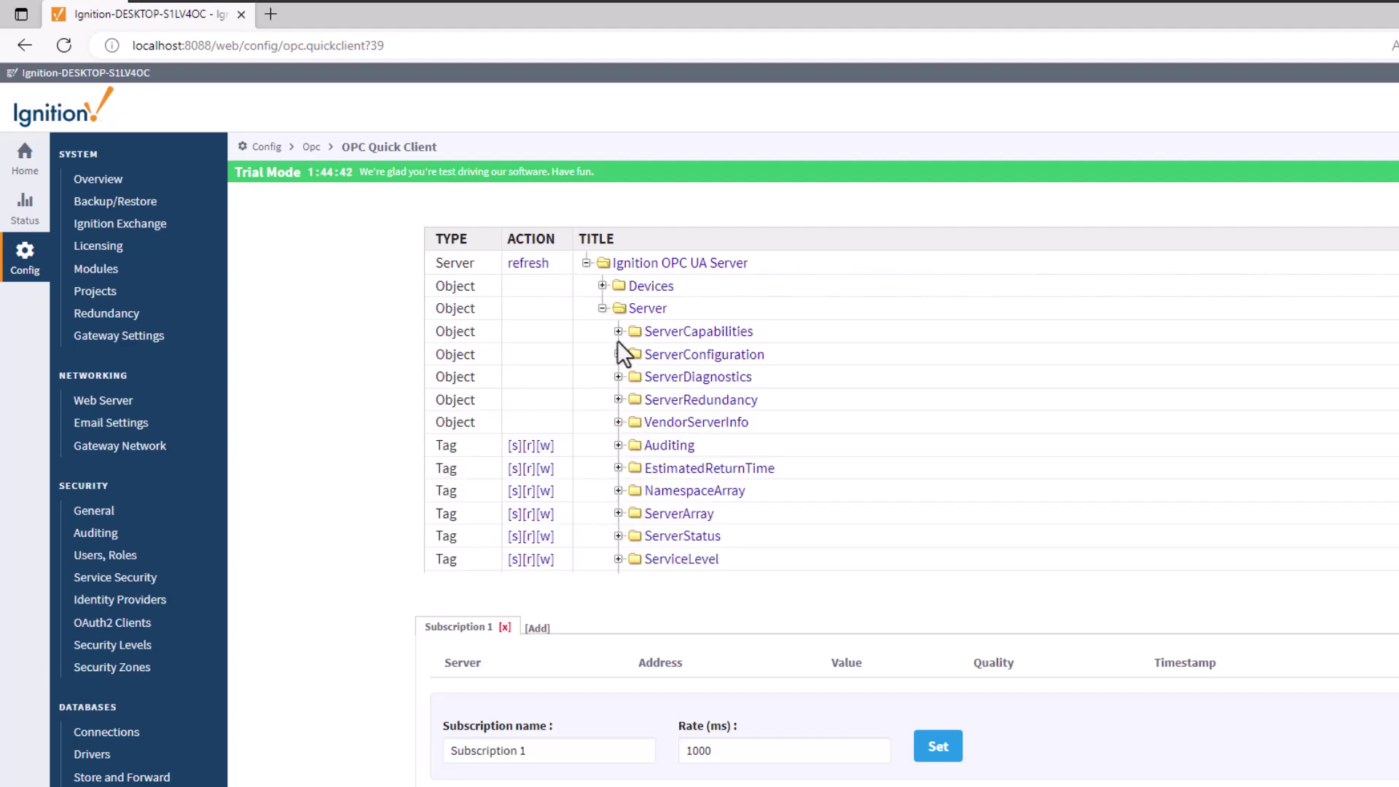
pyautogui.click(602, 308)
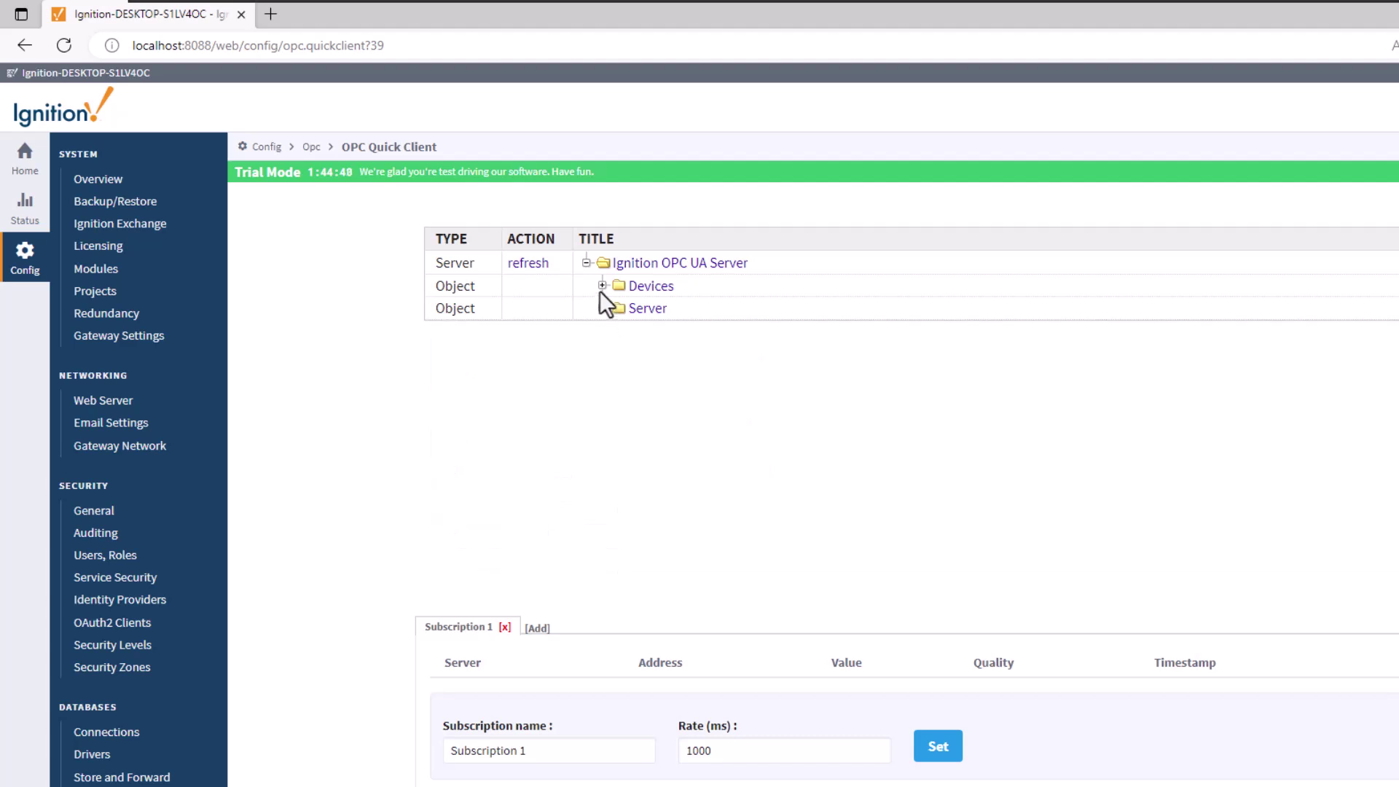
pyautogui.click(602, 286)
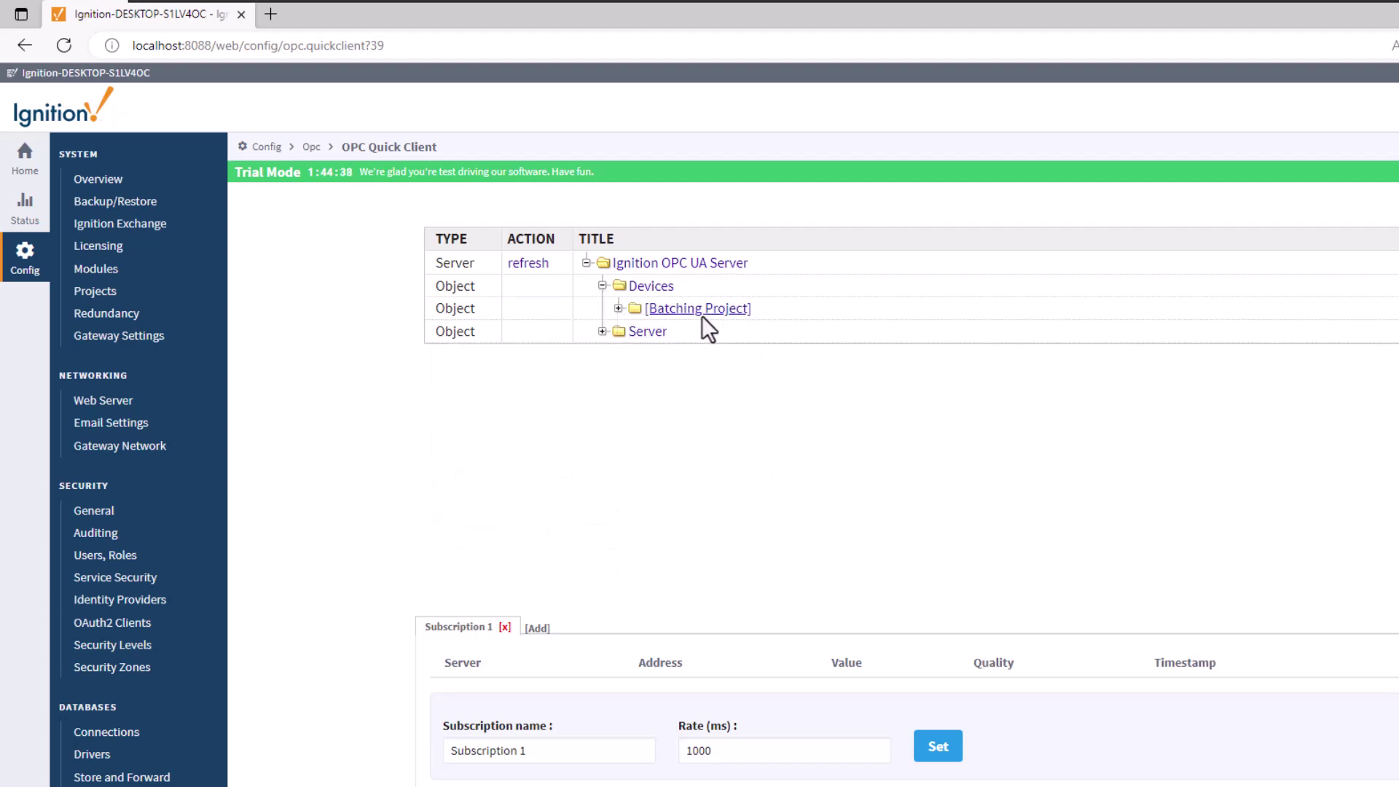
pyautogui.click(618, 308)
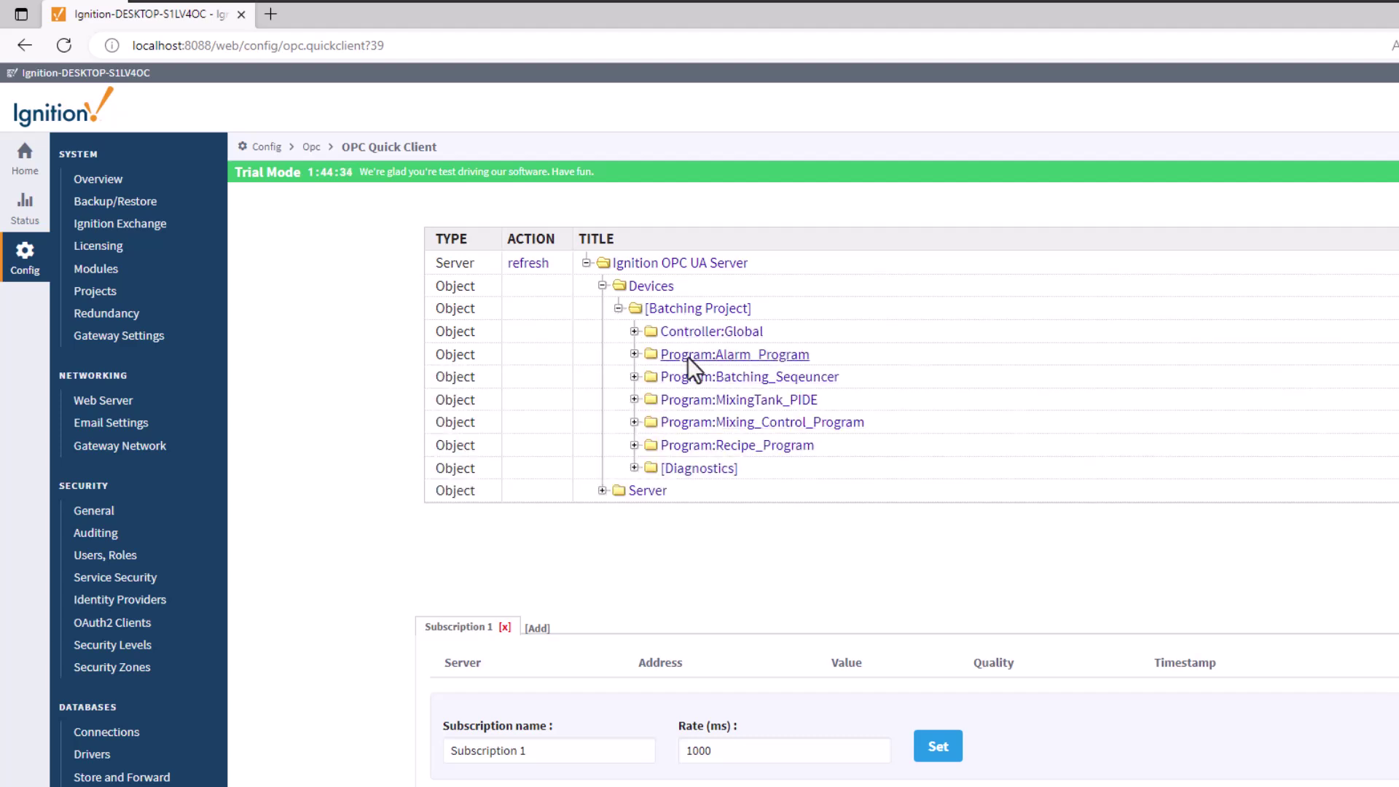
pyautogui.click(633, 331)
# Step: Browse Controller:Global, Program:Batching_Seqeuncer and BatchingProcess tags, then collapse them again
pyautogui.scroll(-1, 705, 456)
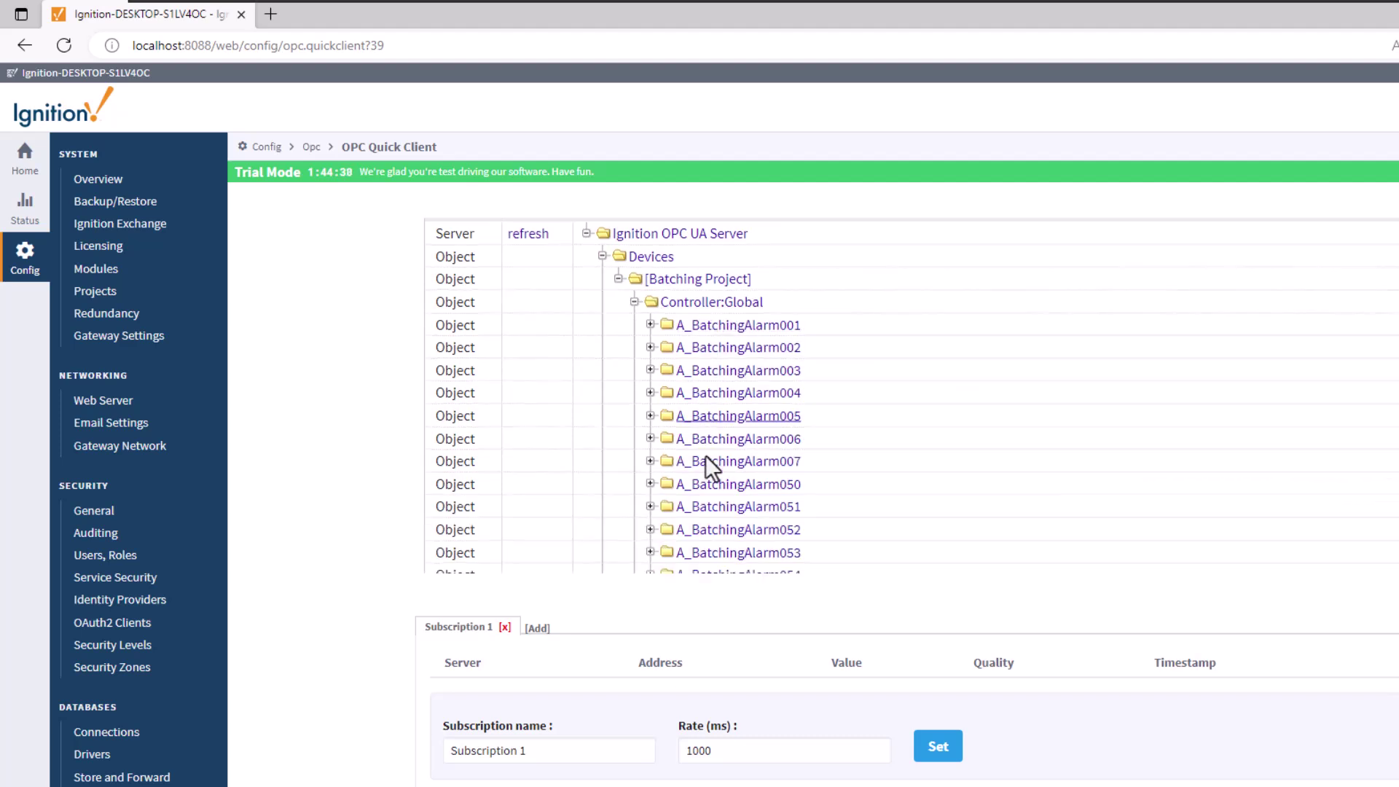
pyautogui.scroll(-3, 706, 456)
pyautogui.scroll(5, 705, 452)
pyautogui.click(633, 332)
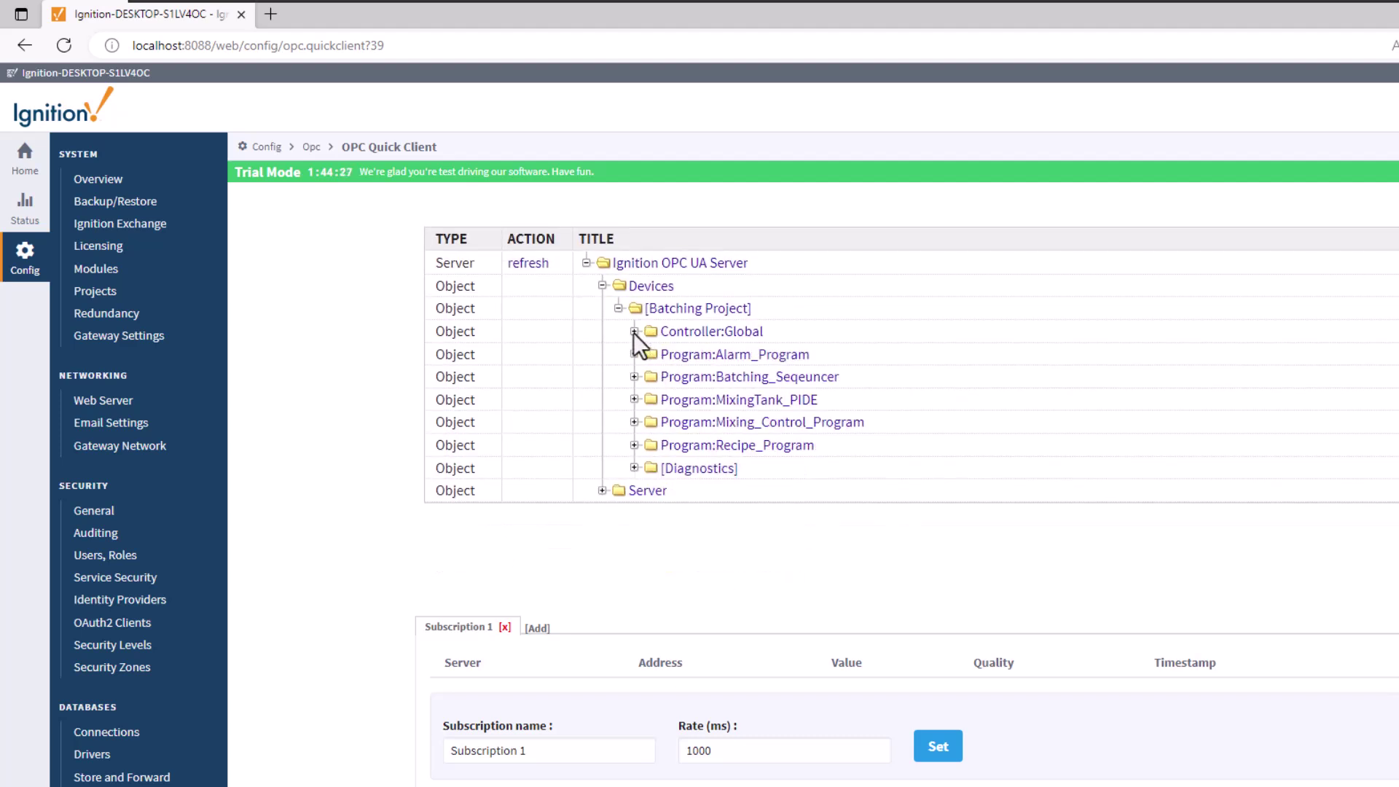
pyautogui.click(633, 377)
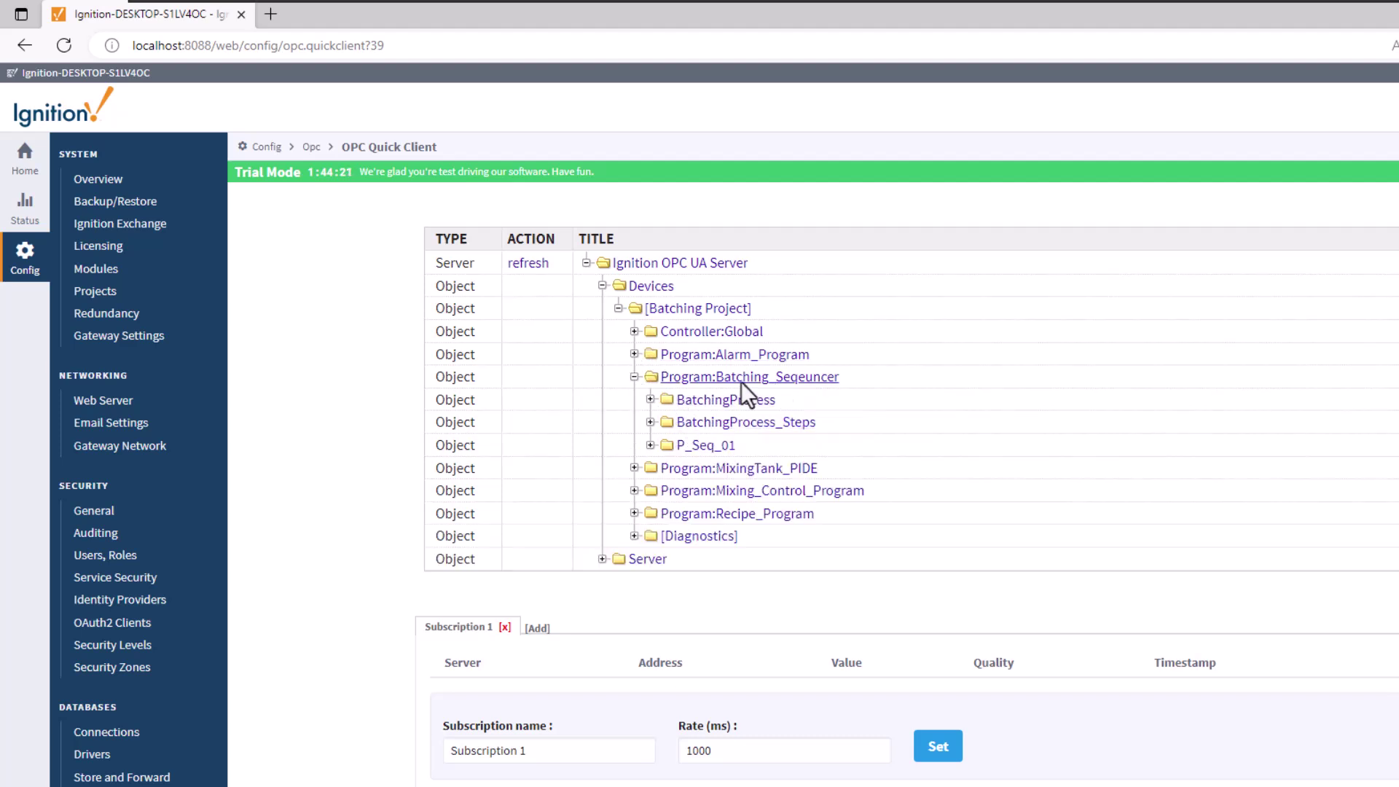
pyautogui.click(650, 400)
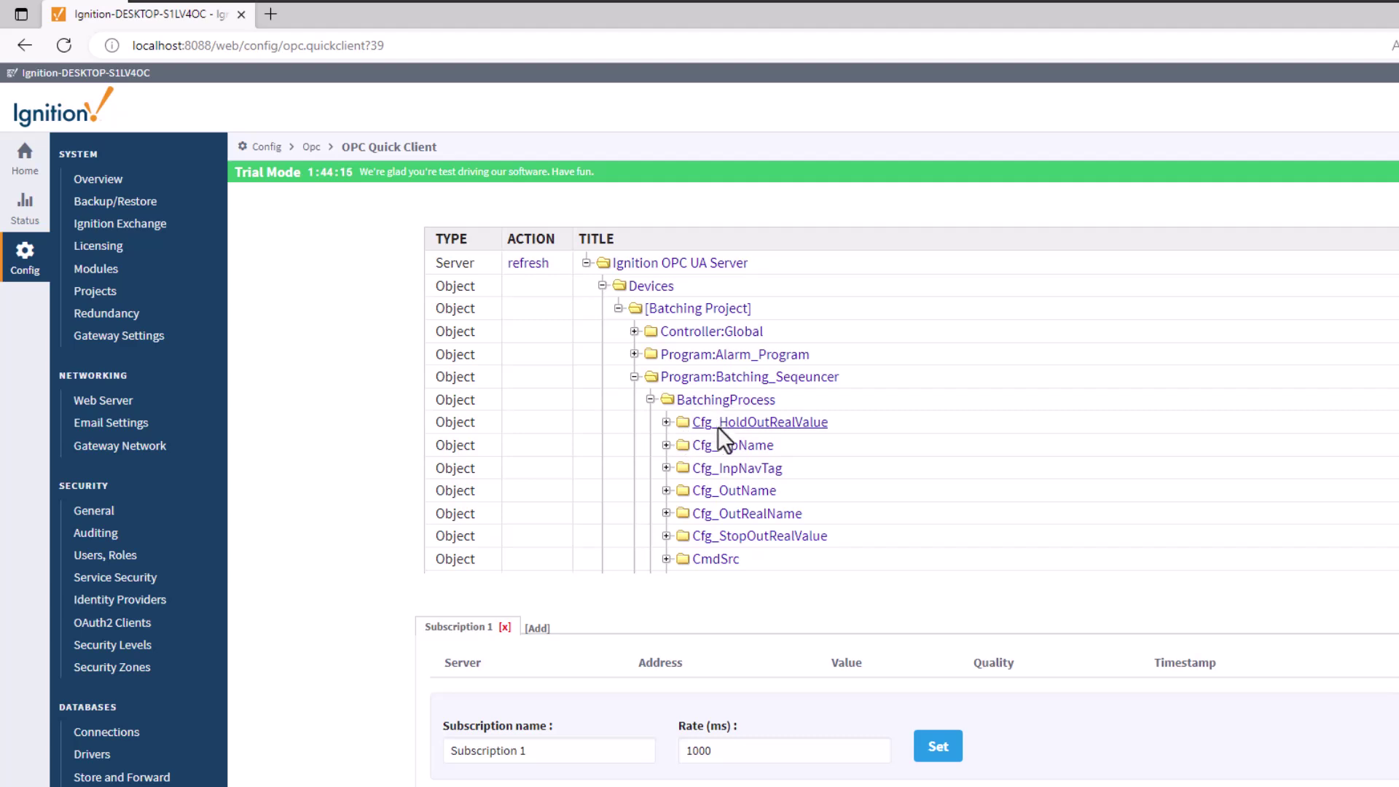
pyautogui.scroll(-2, 716, 432)
pyautogui.scroll(2, 714, 439)
pyautogui.click(650, 400)
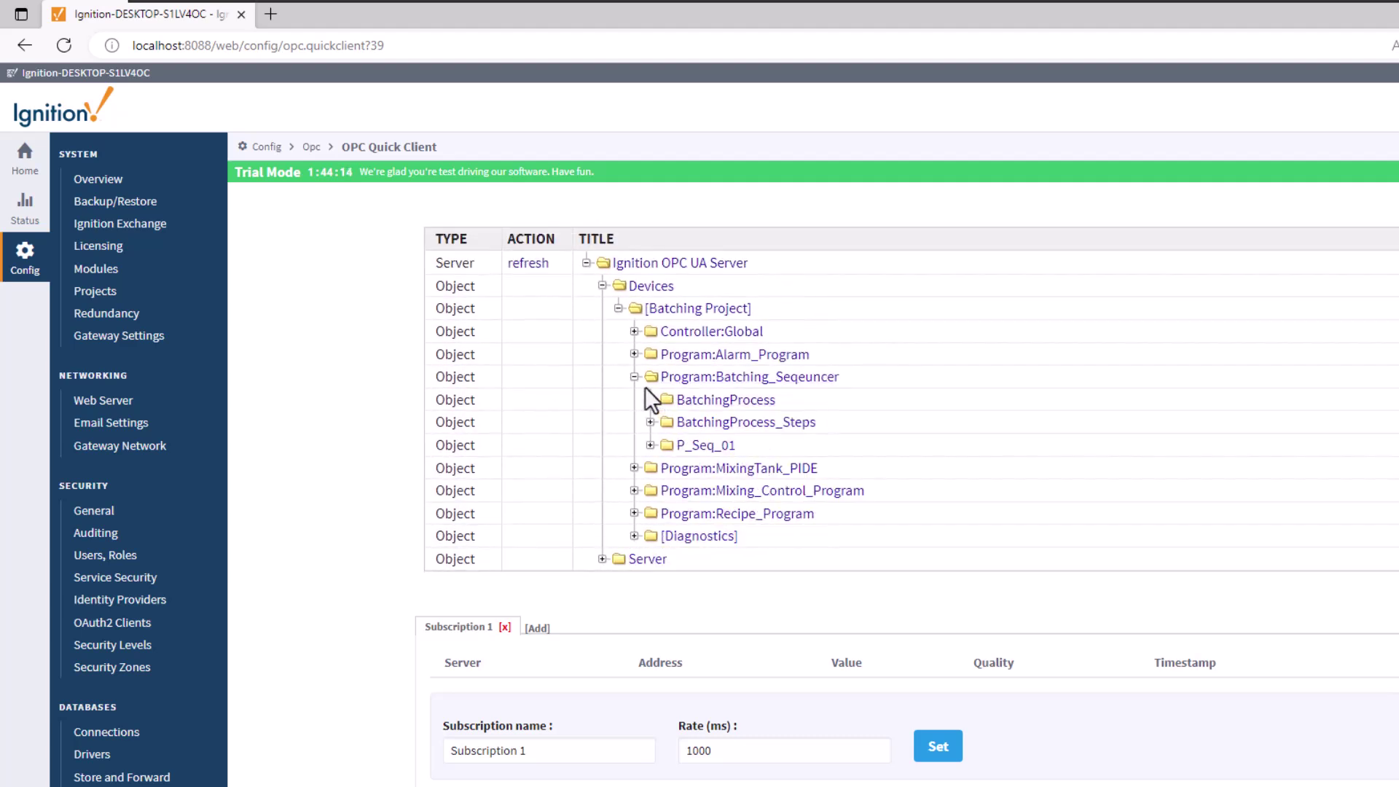
pyautogui.click(633, 377)
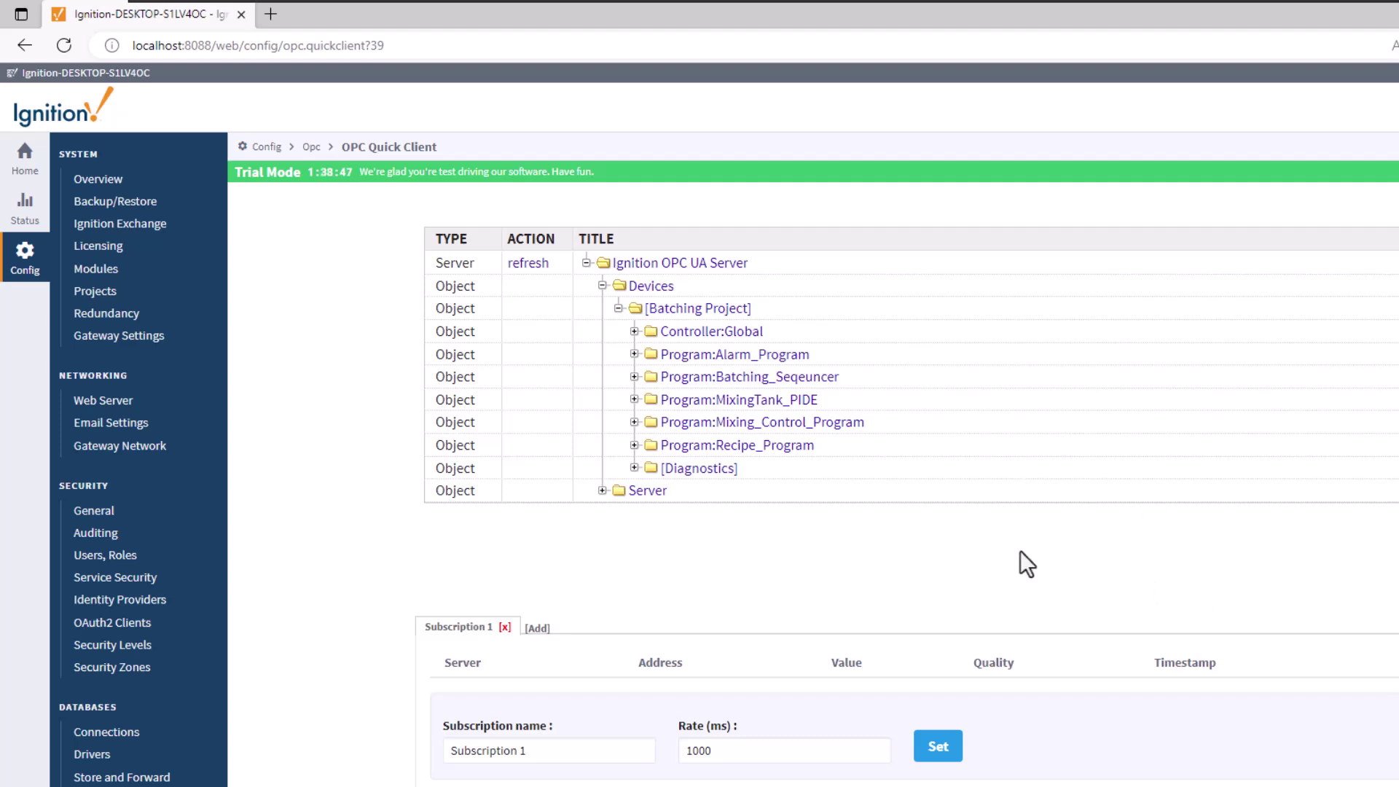
# Step: Browse the gateway home page and the configuration overview
pyautogui.click(25, 159)
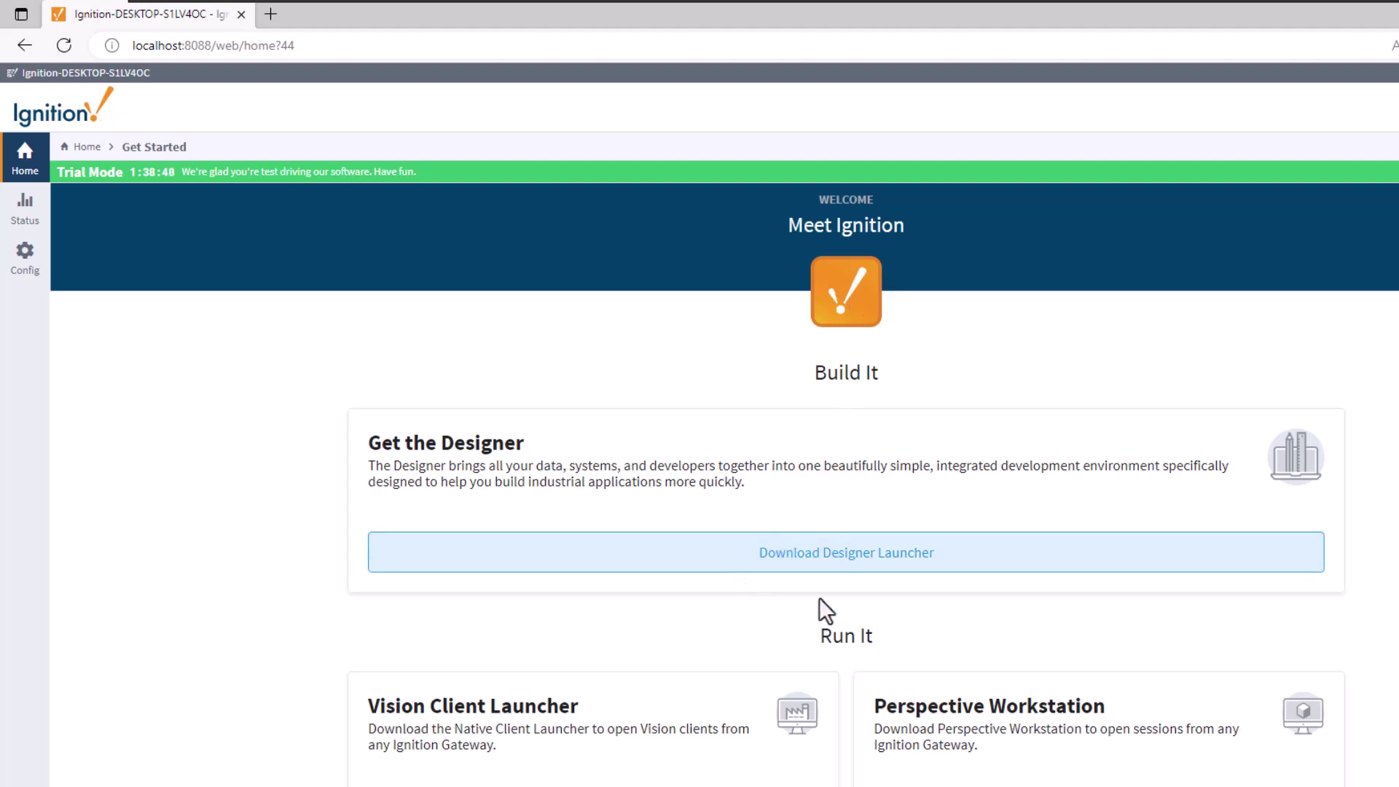
pyautogui.click(33, 253)
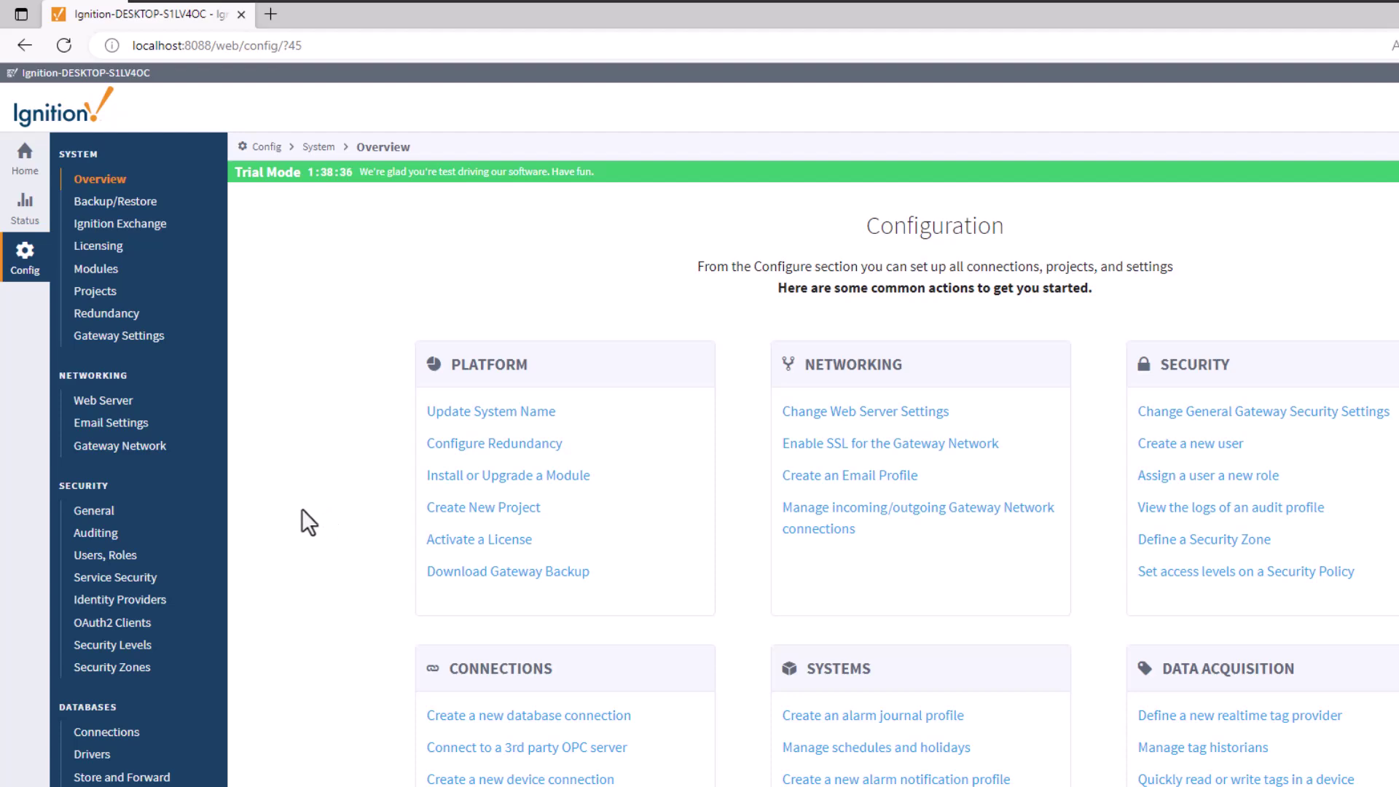
pyautogui.scroll(-7, 198, 571)
pyautogui.scroll(7, 1193, 242)
# Step: Download the Designer Launcher for Windows and keep designerlauncher.exe
pyautogui.click(24, 155)
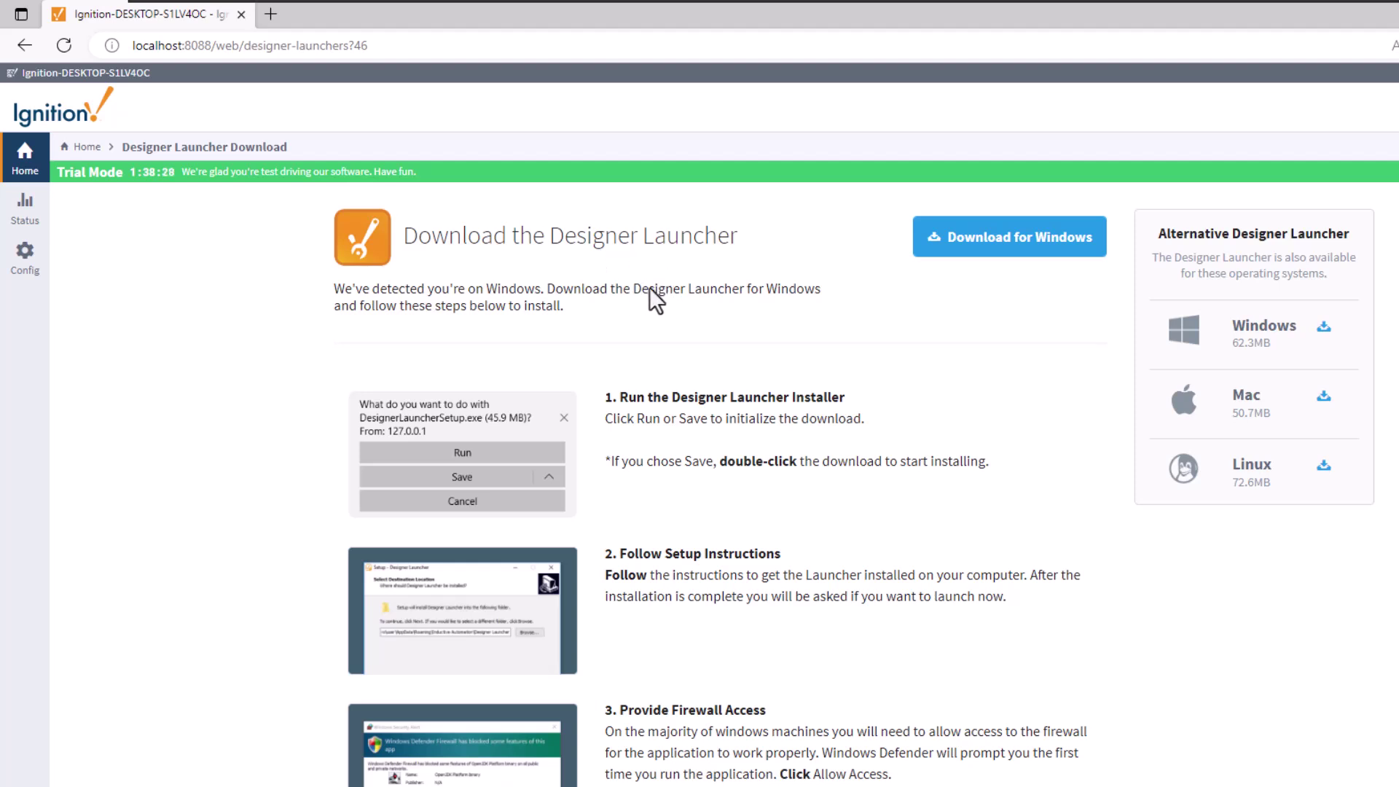
pyautogui.click(1010, 240)
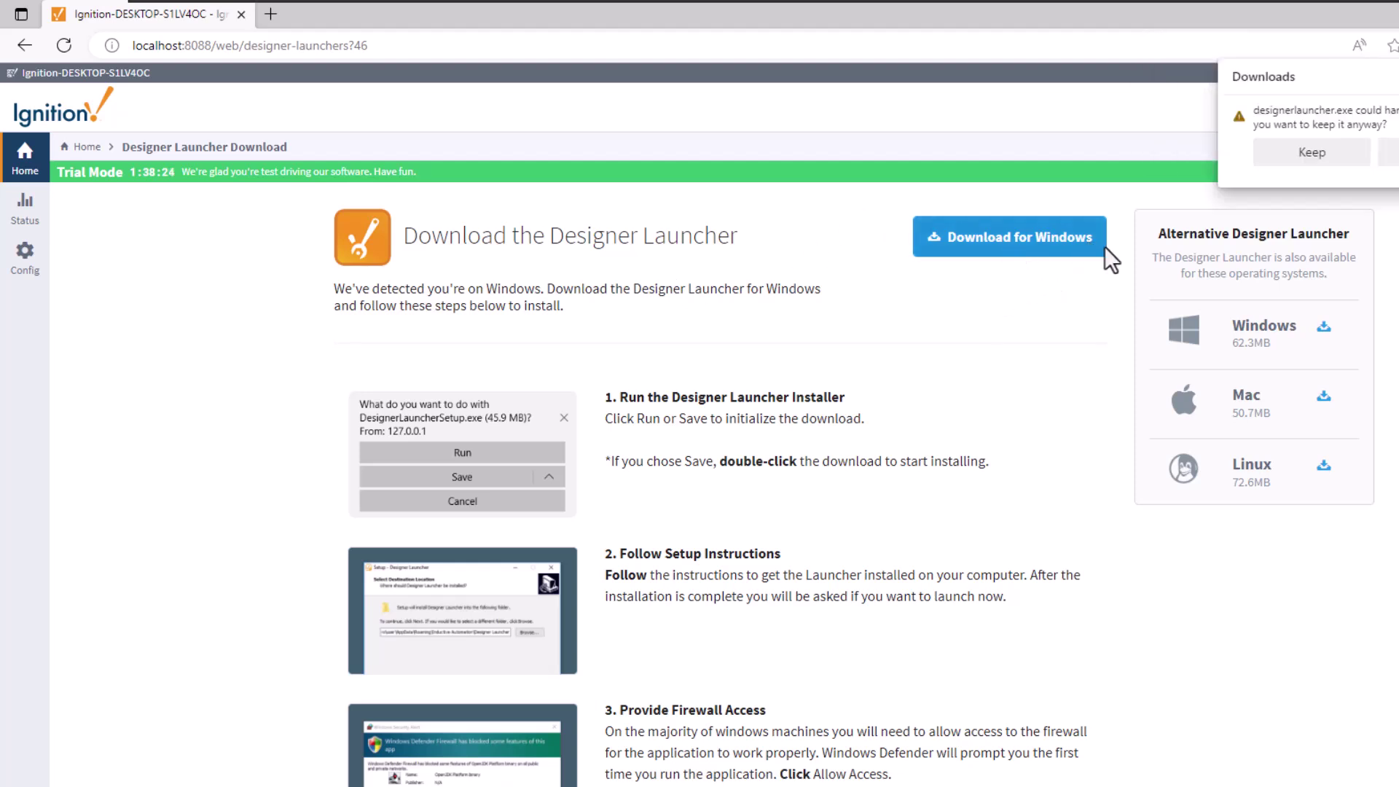
pyautogui.click(1311, 152)
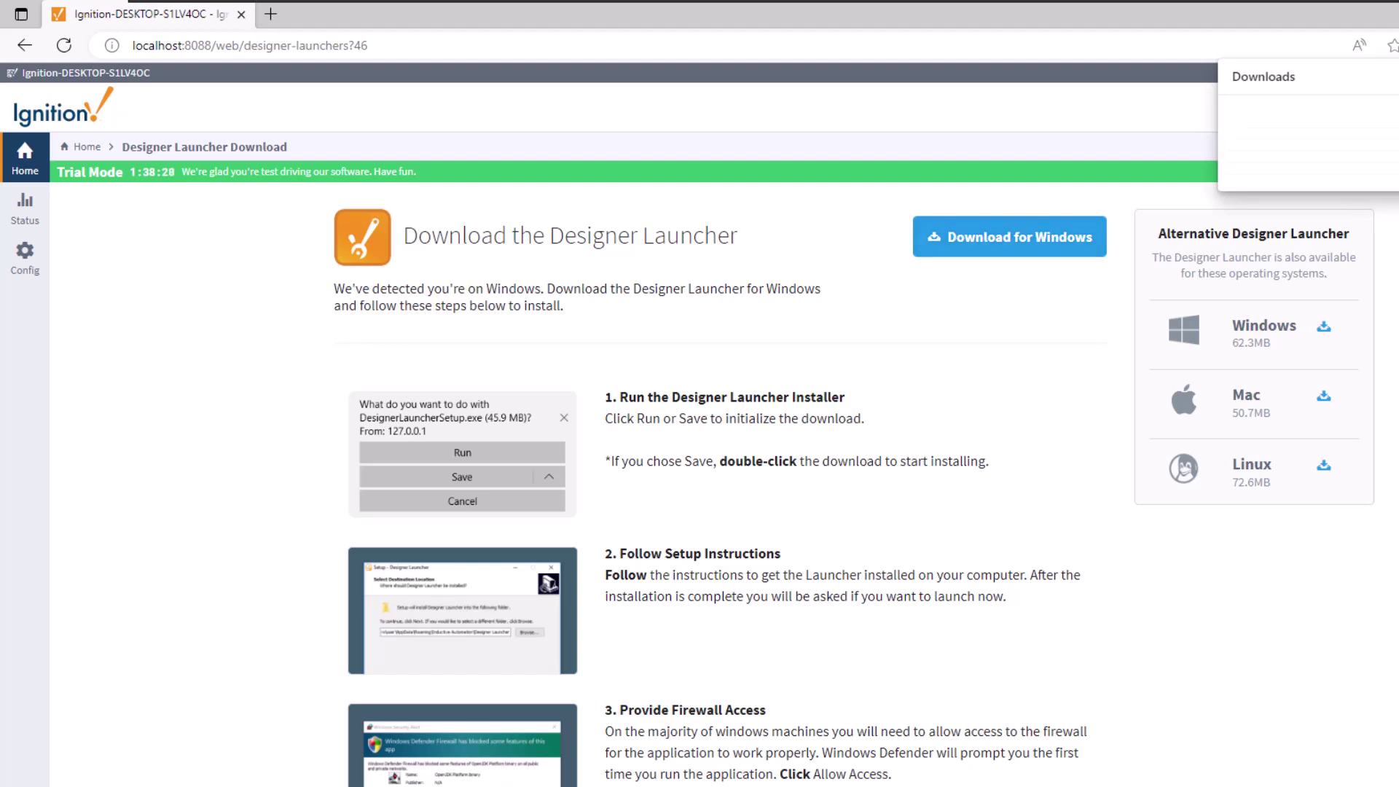
pyautogui.click(1343, 431)
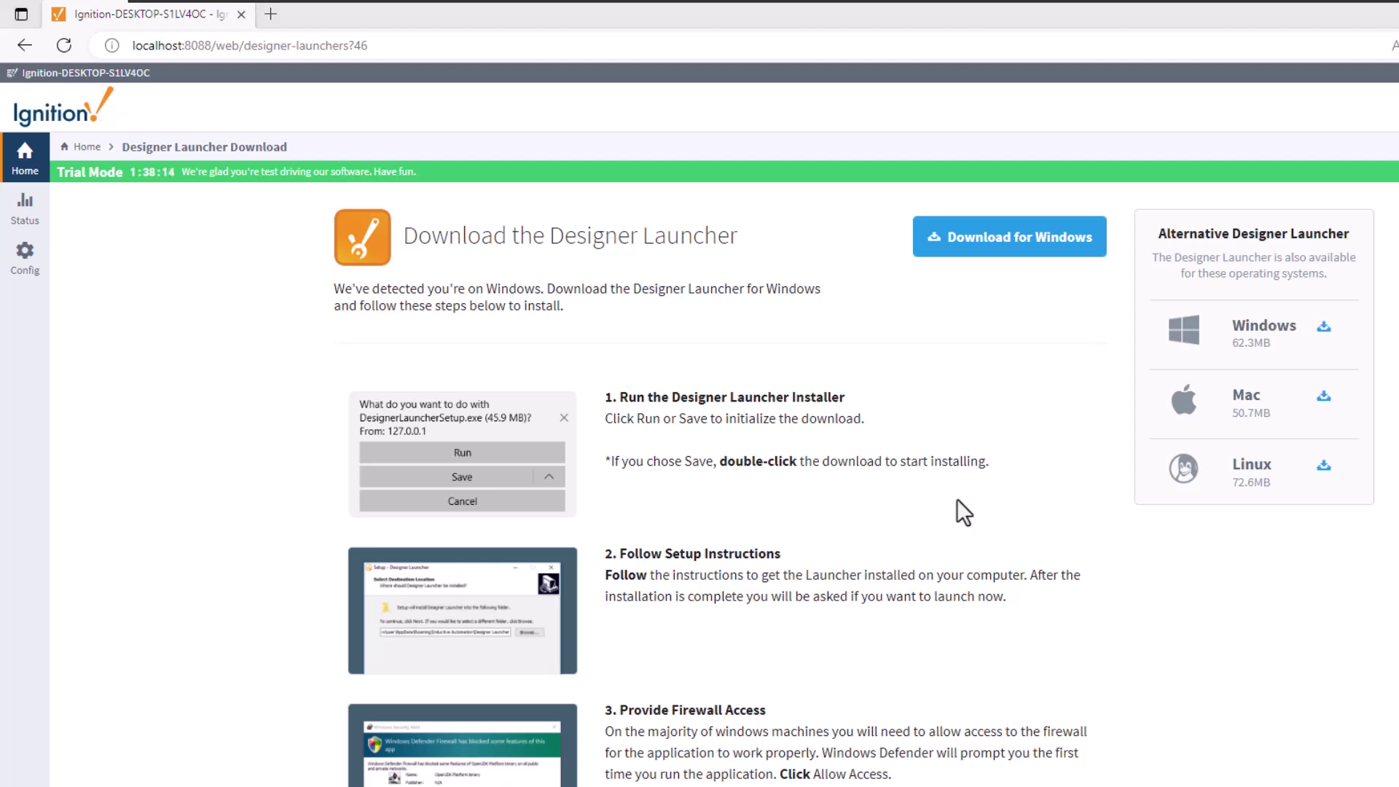
# Step: Enable the disabled Wireless adapter in network settings, then close the network windows
pyautogui.click(100, 243)
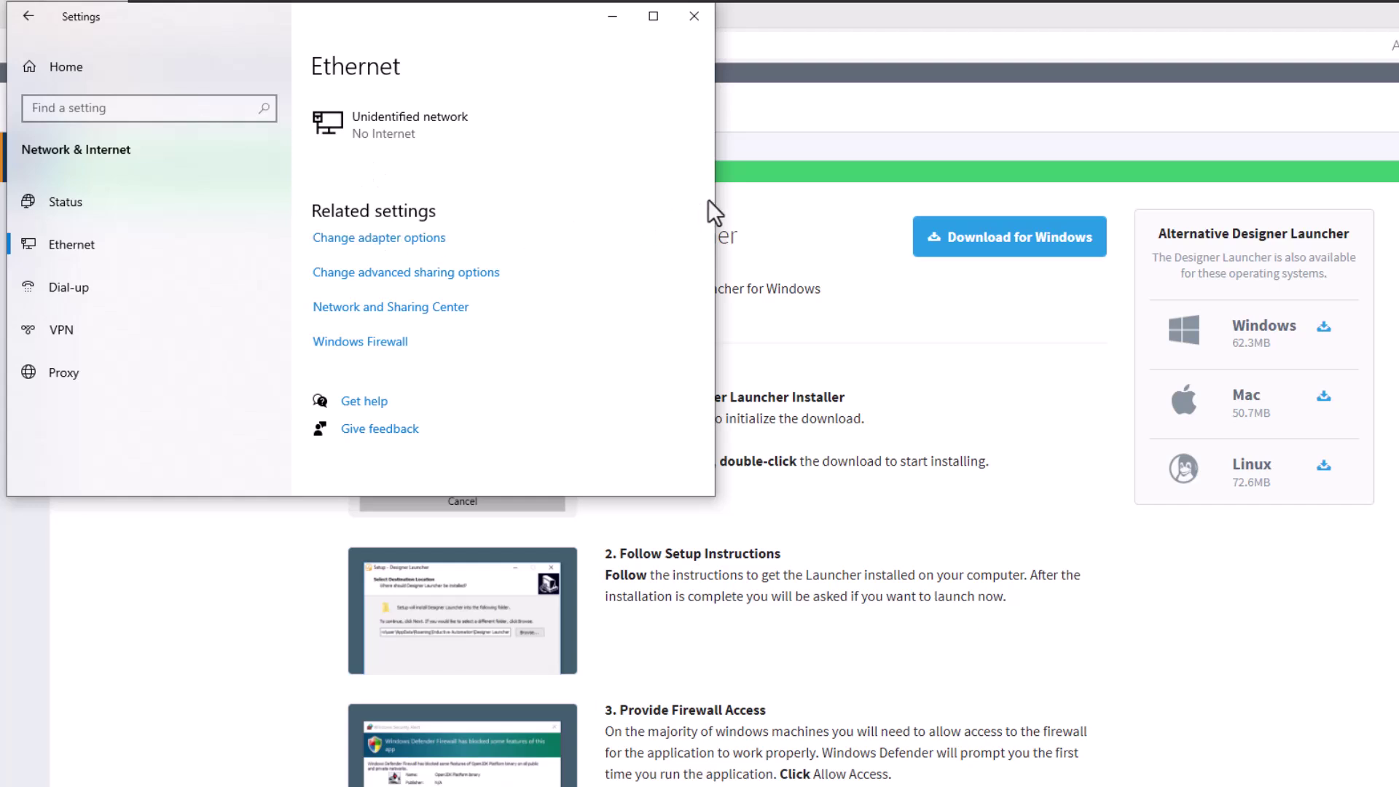
pyautogui.click(821, 342)
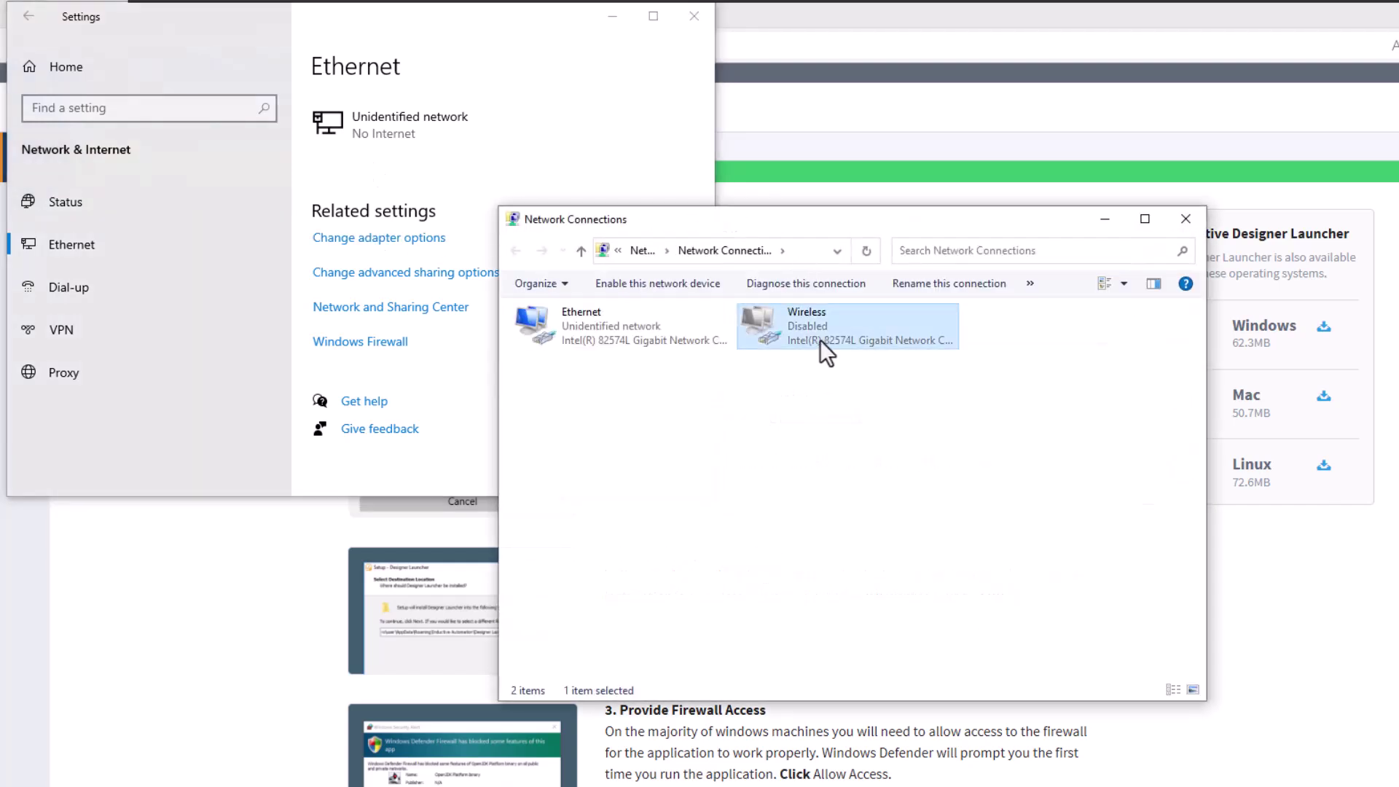
pyautogui.doubleClick(820, 339)
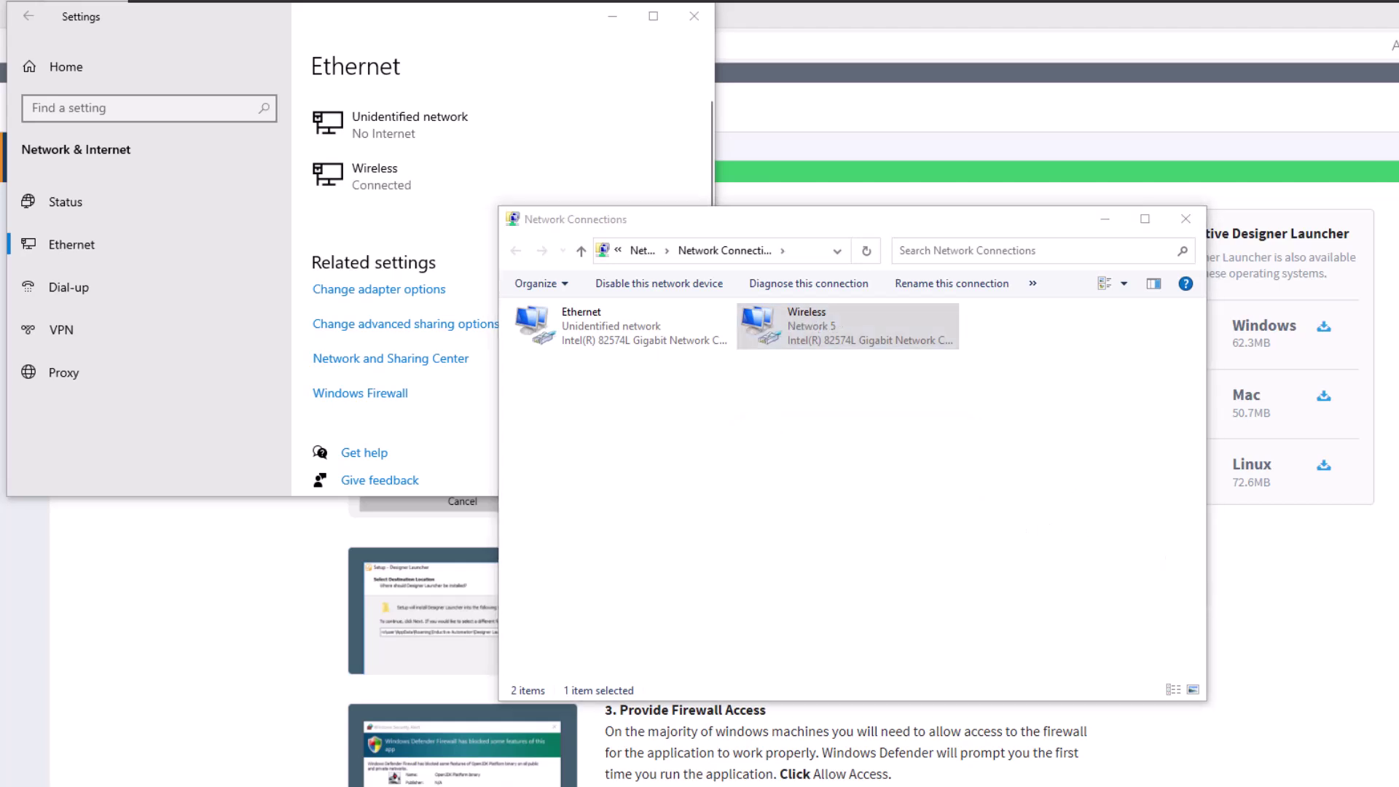
pyautogui.click(1292, 548)
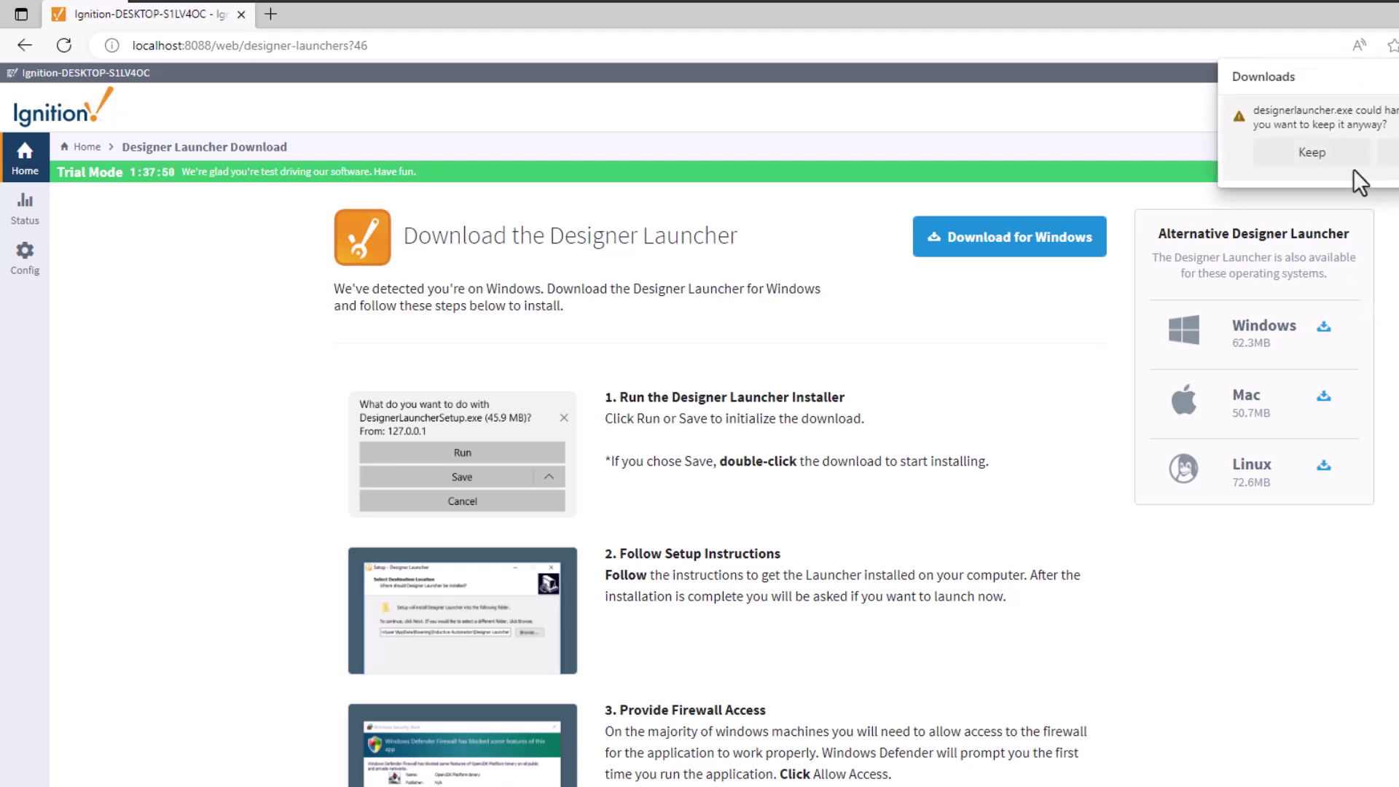
# Step: Keep the downloaded designerlauncher file and run it as administrator
pyautogui.click(1312, 153)
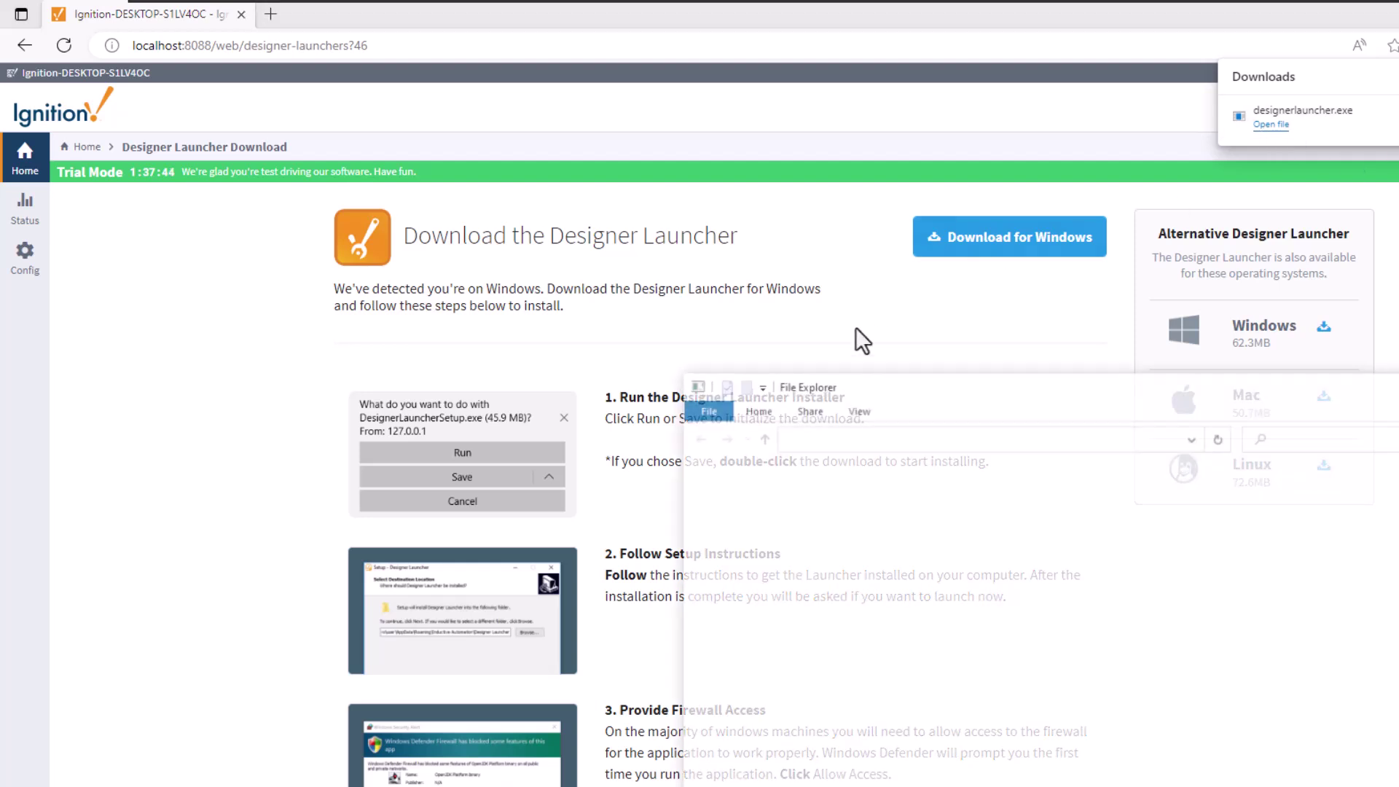
pyautogui.doubleClick(934, 511)
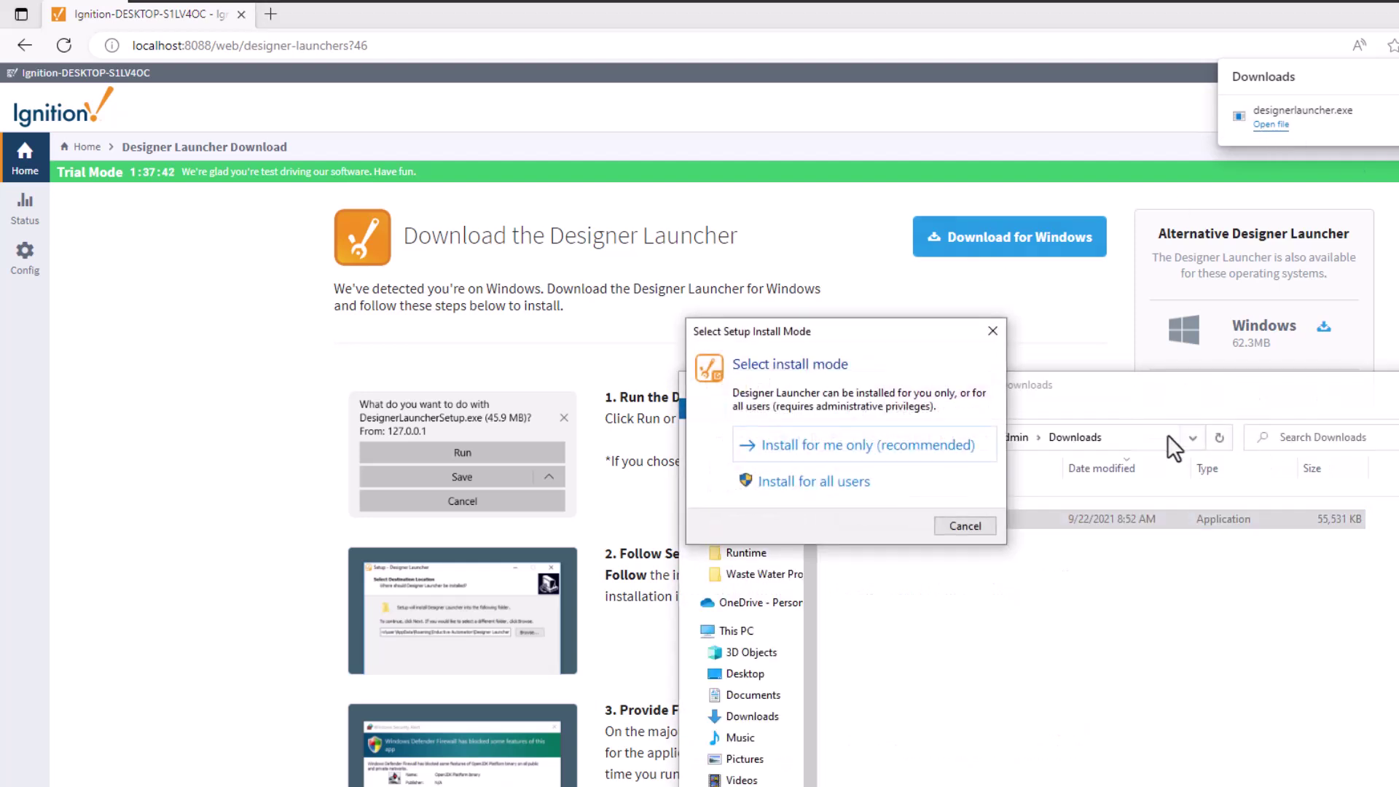
pyautogui.click(983, 527)
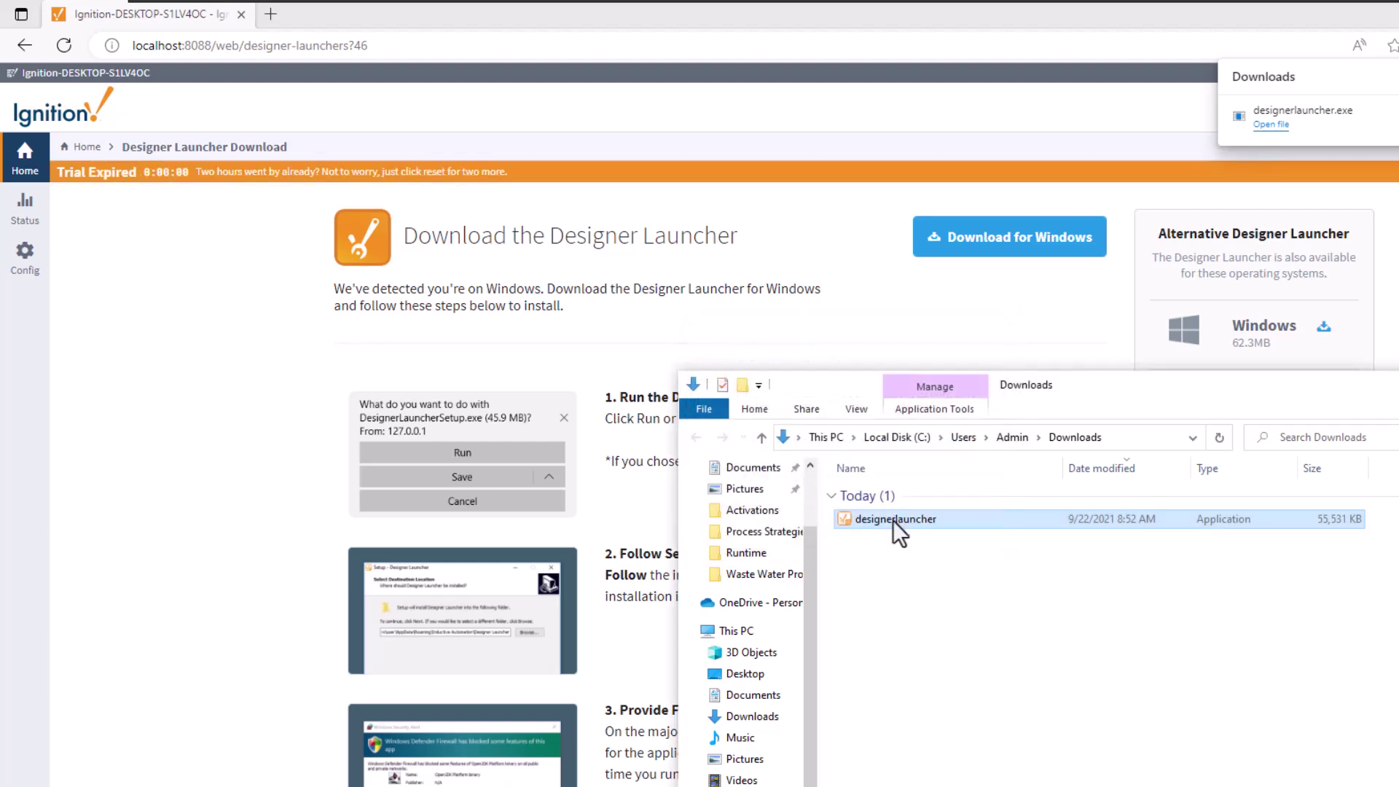
pyautogui.rightClick(893, 520)
pyautogui.click(973, 104)
pyautogui.click(801, 590)
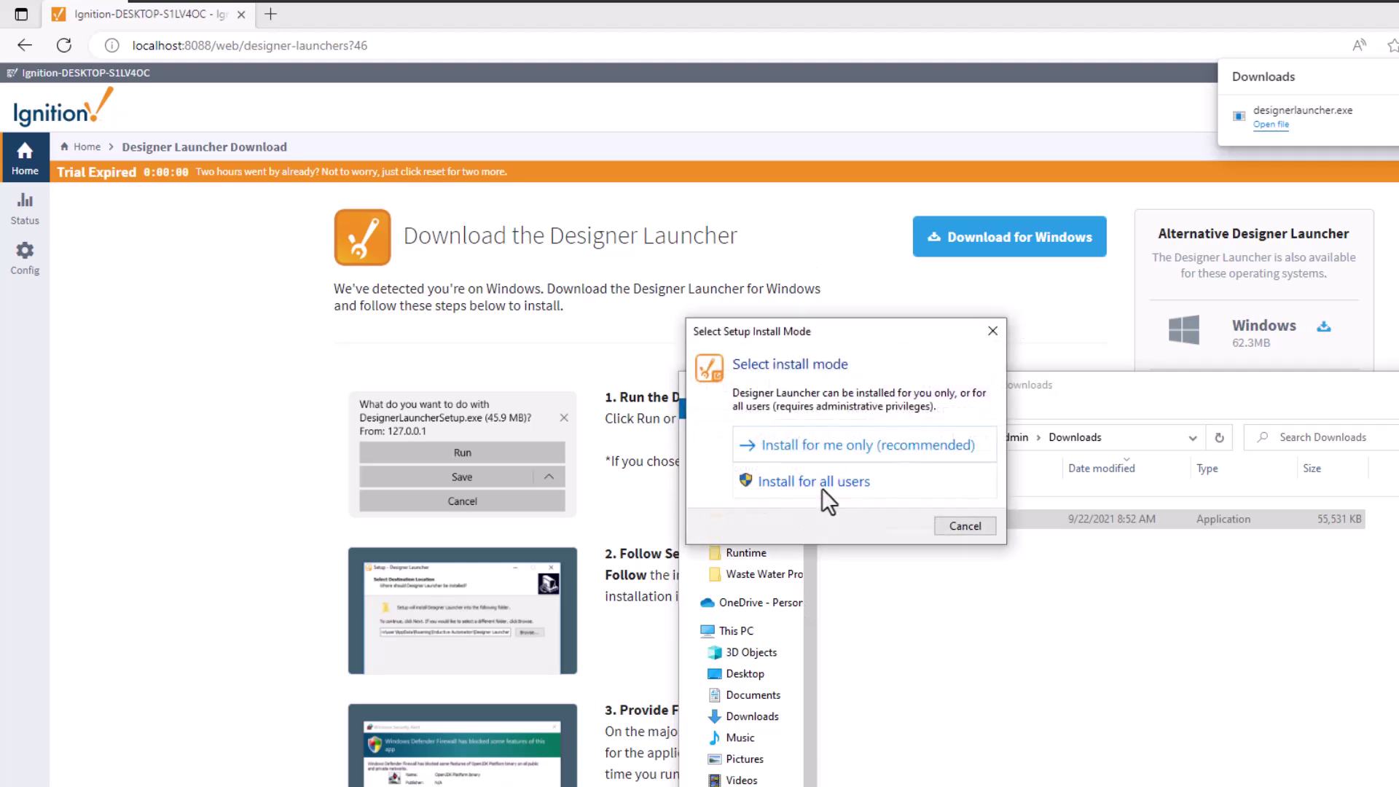
# Step: Install for all users with the default folder and desktop shortcut, then finish and launch
pyautogui.click(821, 487)
pyautogui.click(960, 609)
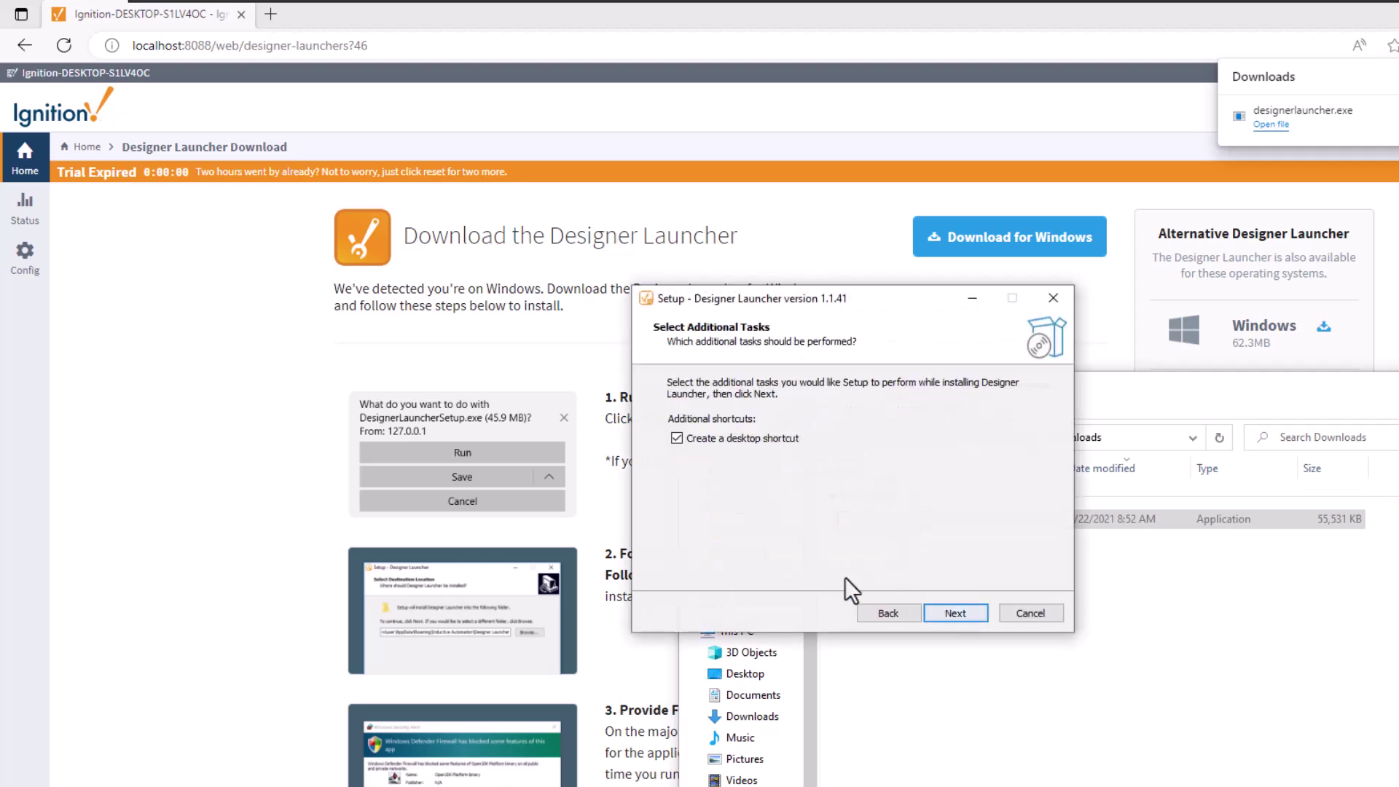
pyautogui.click(951, 612)
pyautogui.click(946, 610)
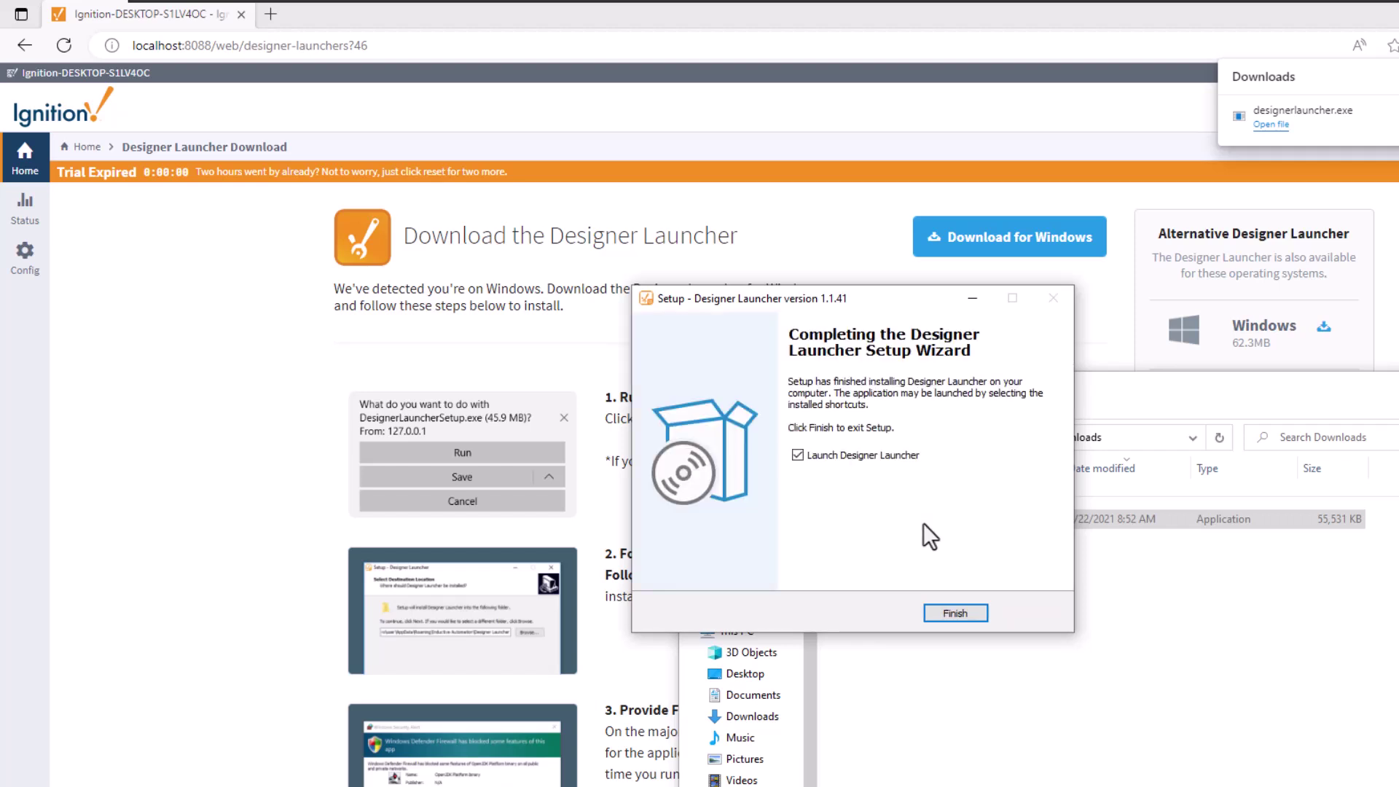
pyautogui.click(955, 612)
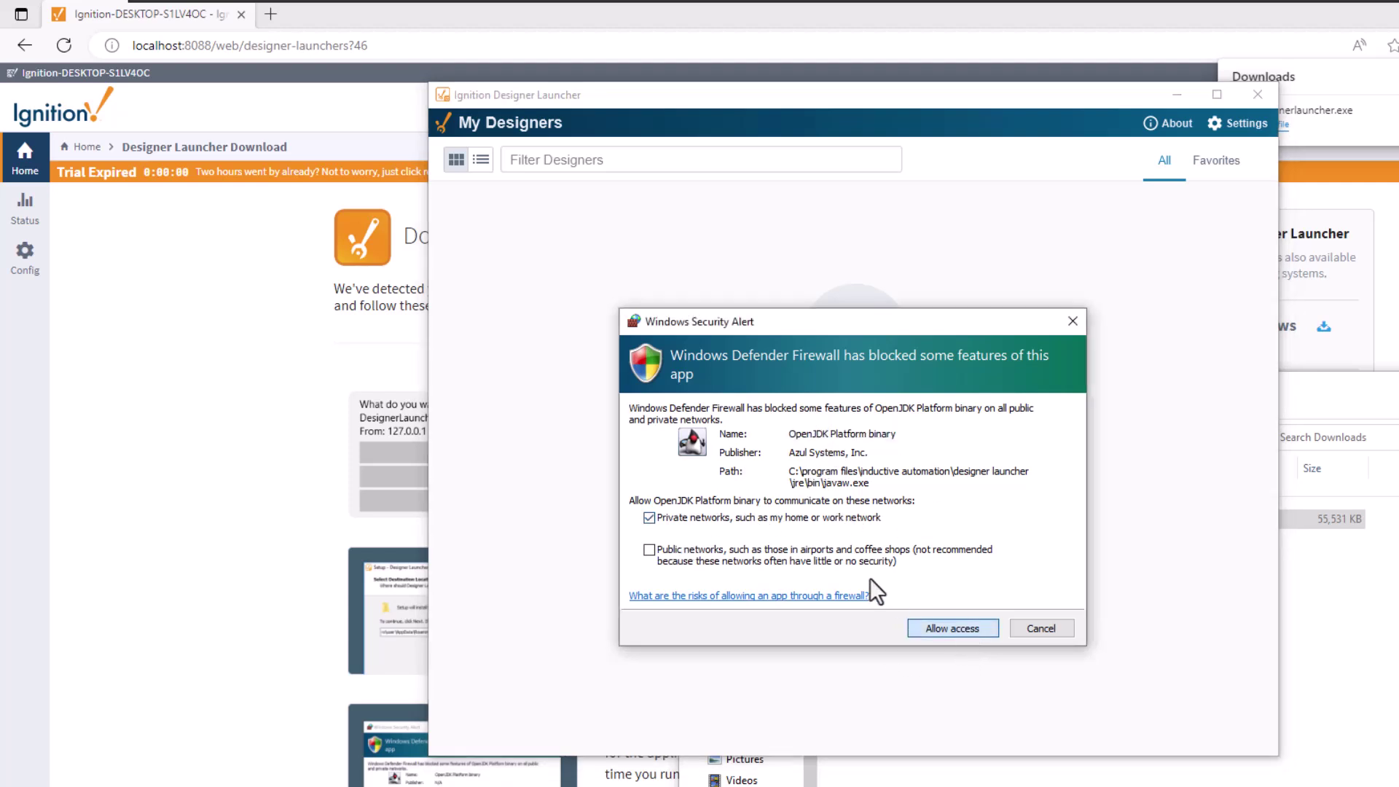
# Step: Allow the launcher on private networks, set its window aside, and highlight the expired trial timer
pyautogui.click(932, 628)
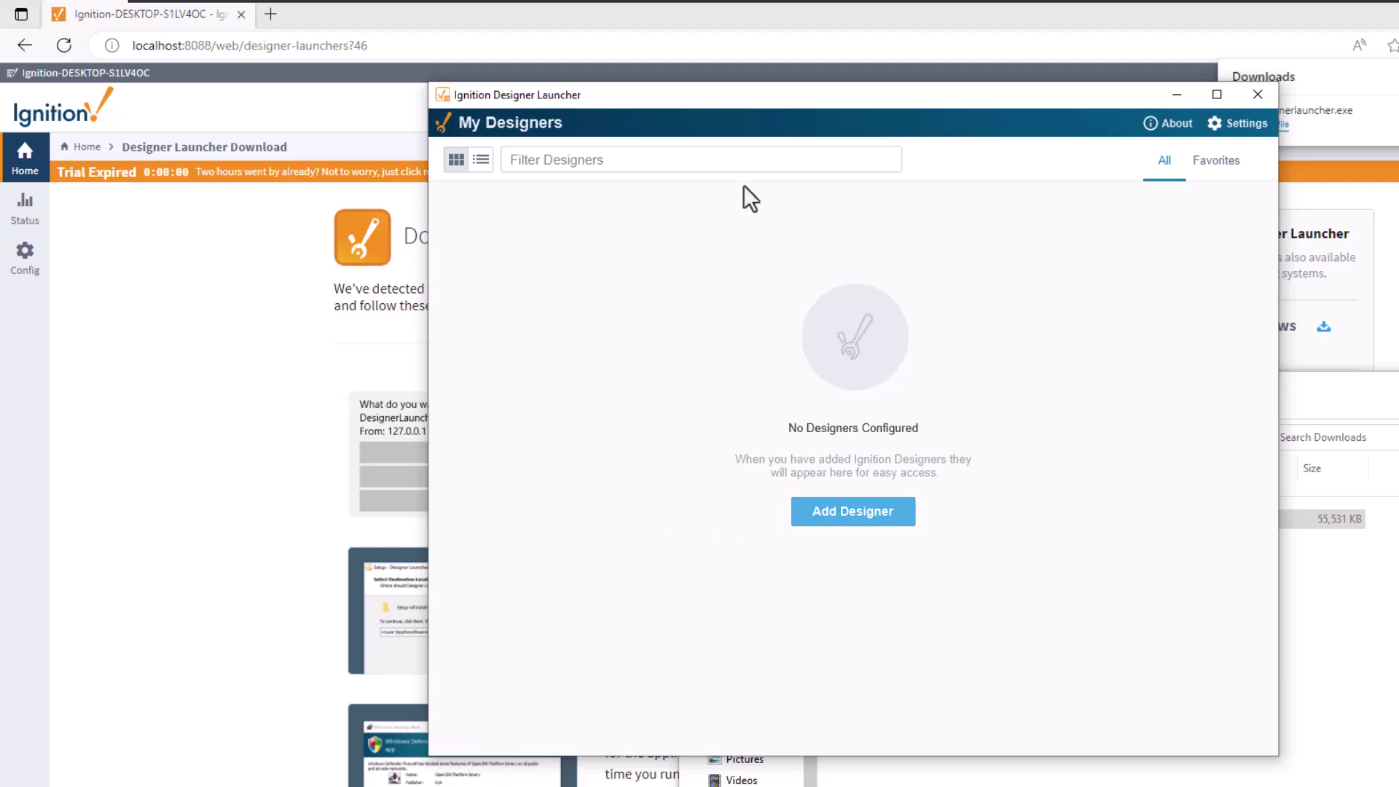
pyautogui.moveTo(737, 103); pyautogui.dragTo(494, 229)
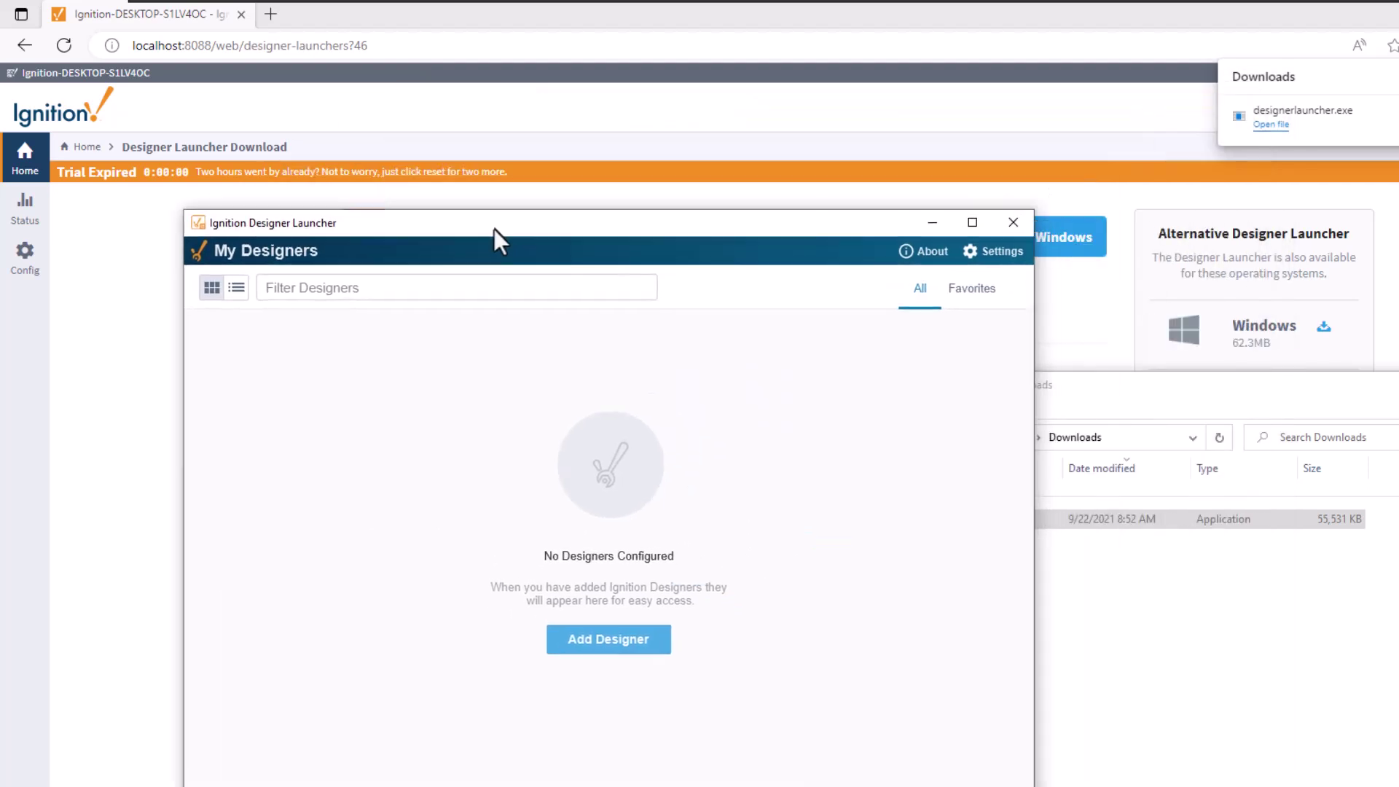
pyautogui.click(1056, 403)
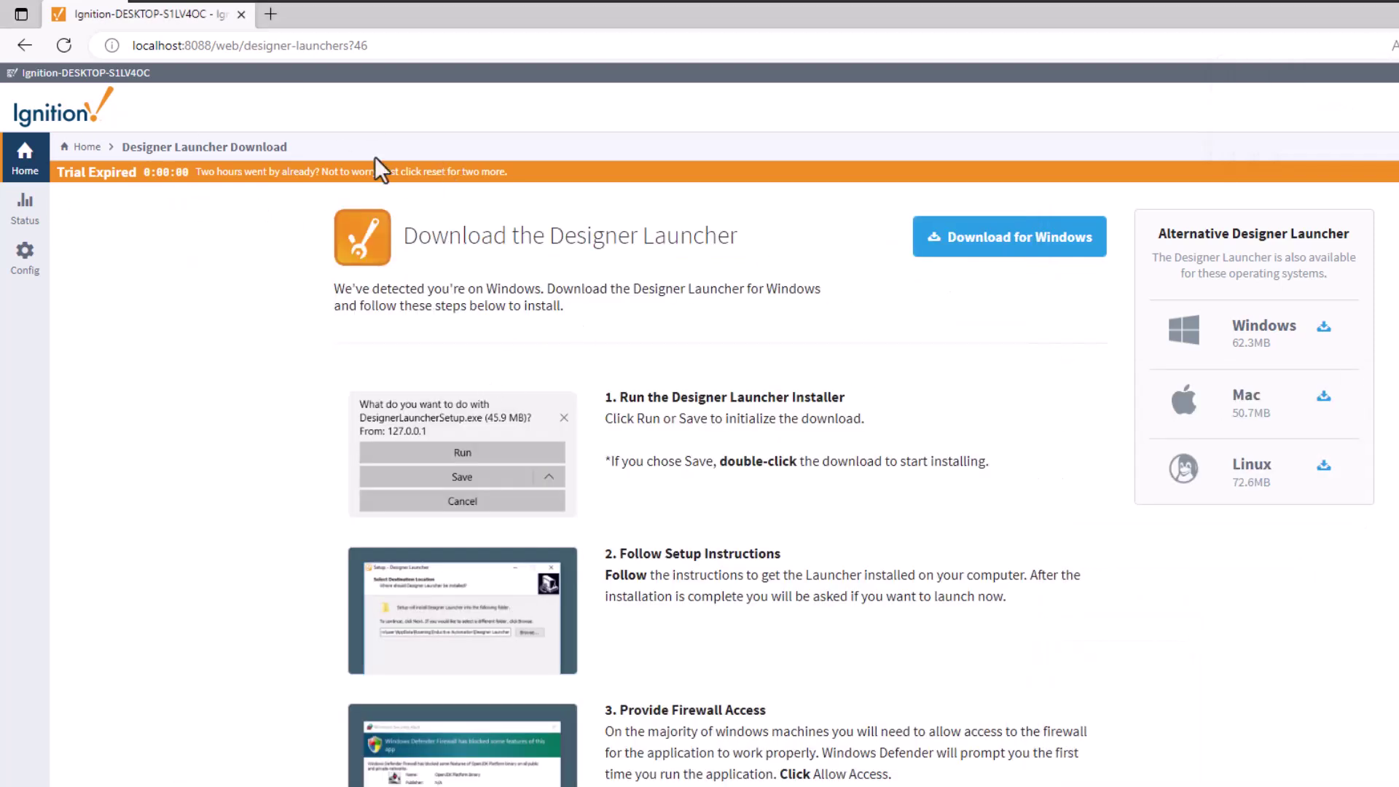
pyautogui.moveTo(182, 173); pyautogui.dragTo(89, 246)
# Step: Clear the page selection and return to the gateway home page via Config
pyautogui.click(178, 235)
pyautogui.click(15, 268)
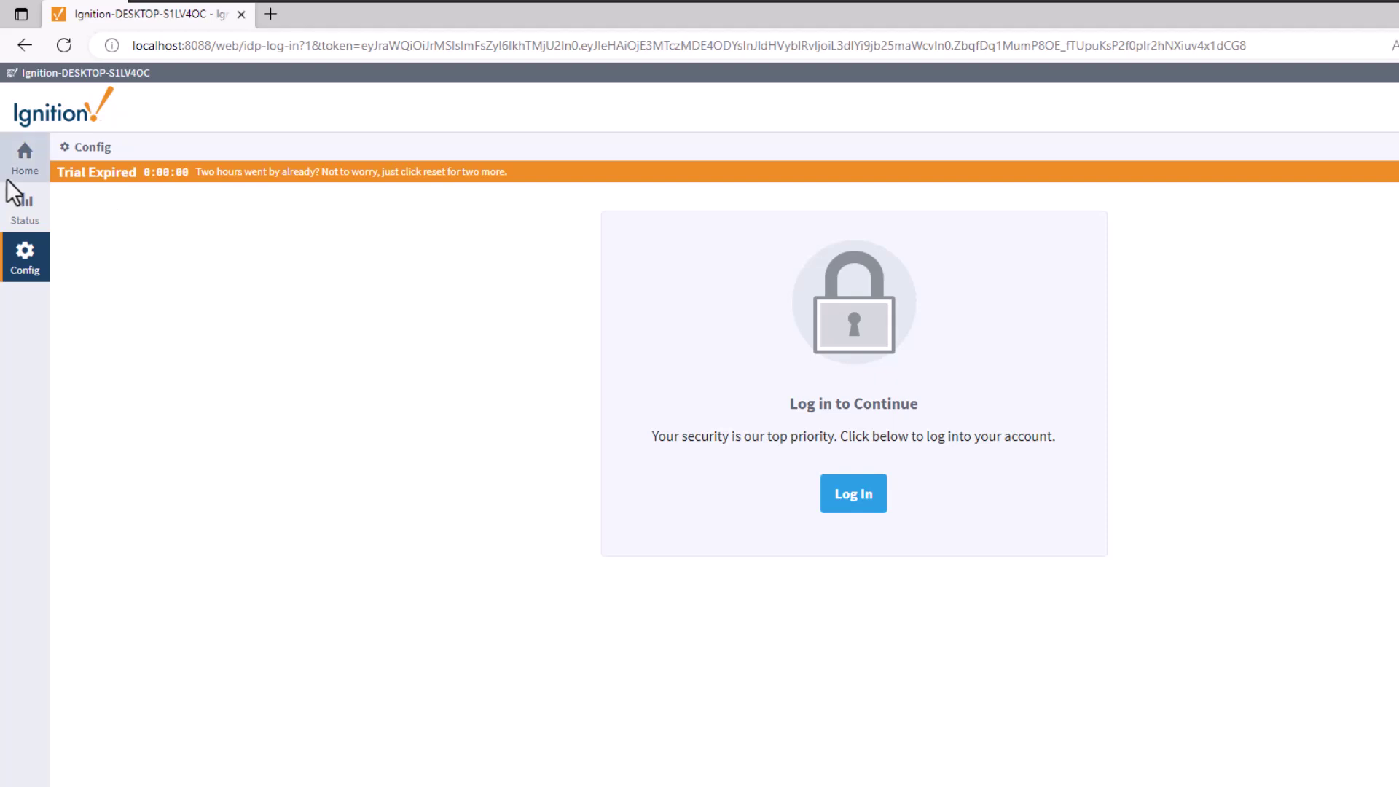
pyautogui.click(20, 154)
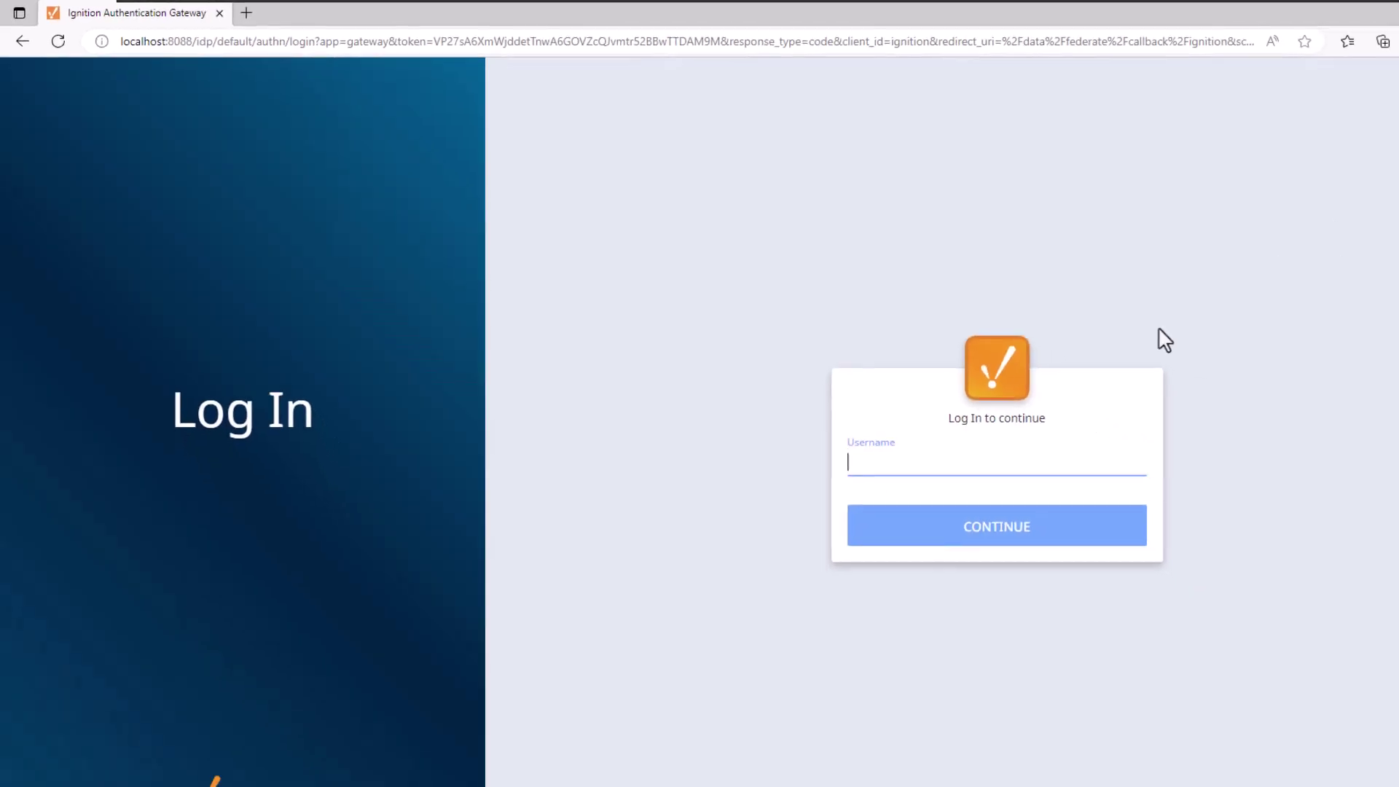
# Step: Log in with the saved credentials, click Reset Trial, and restore the Designer Launcher window
pyautogui.click(898, 416)
pyautogui.click(854, 470)
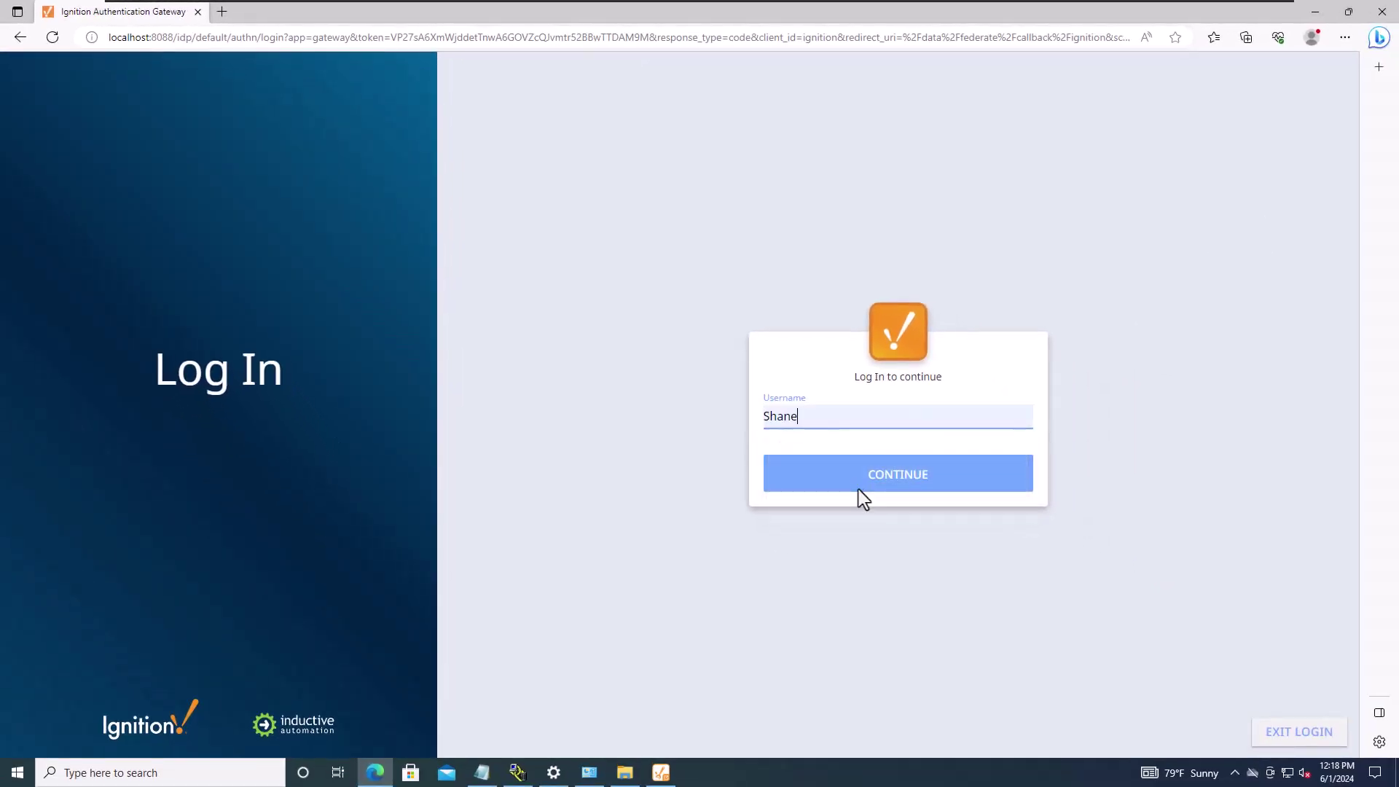
pyautogui.click(858, 490)
pyautogui.click(865, 491)
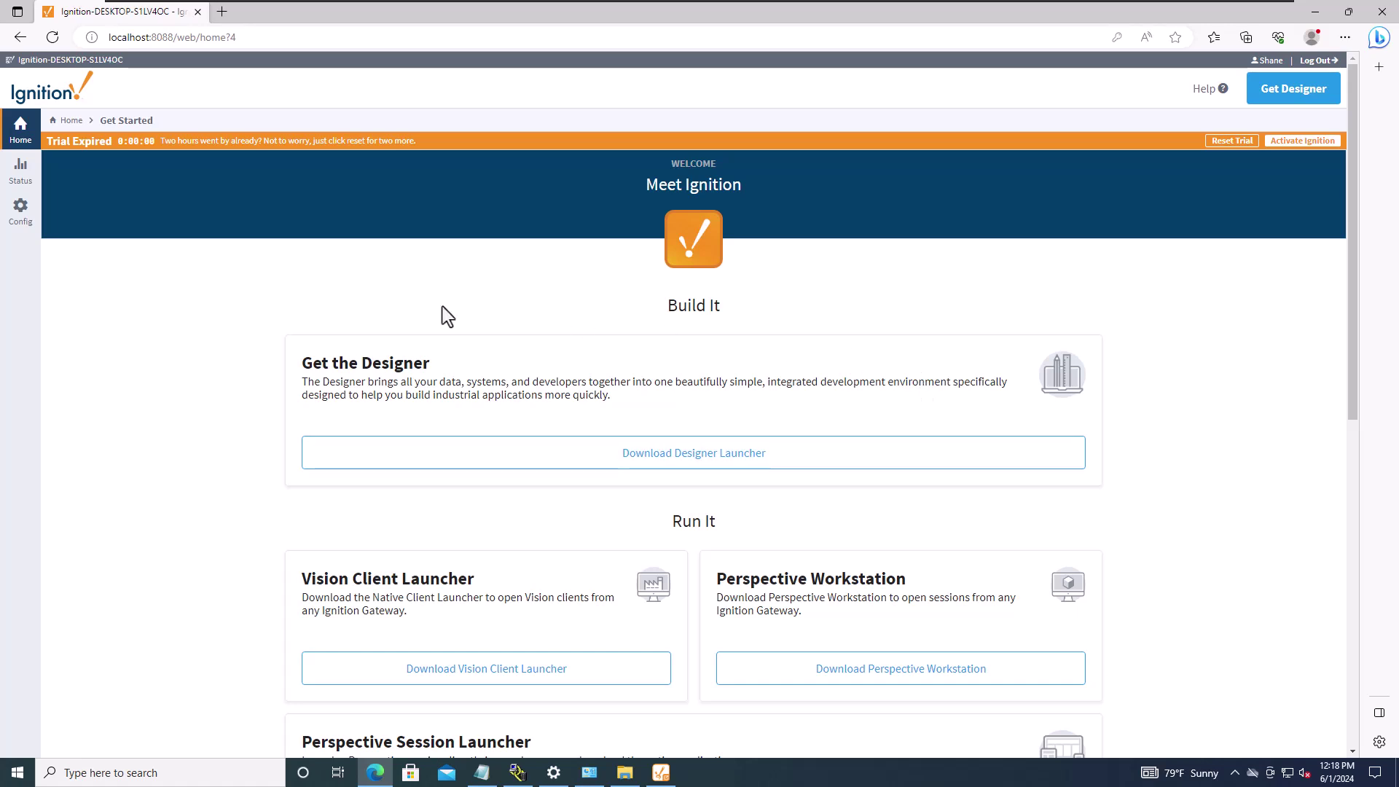
pyautogui.click(1229, 139)
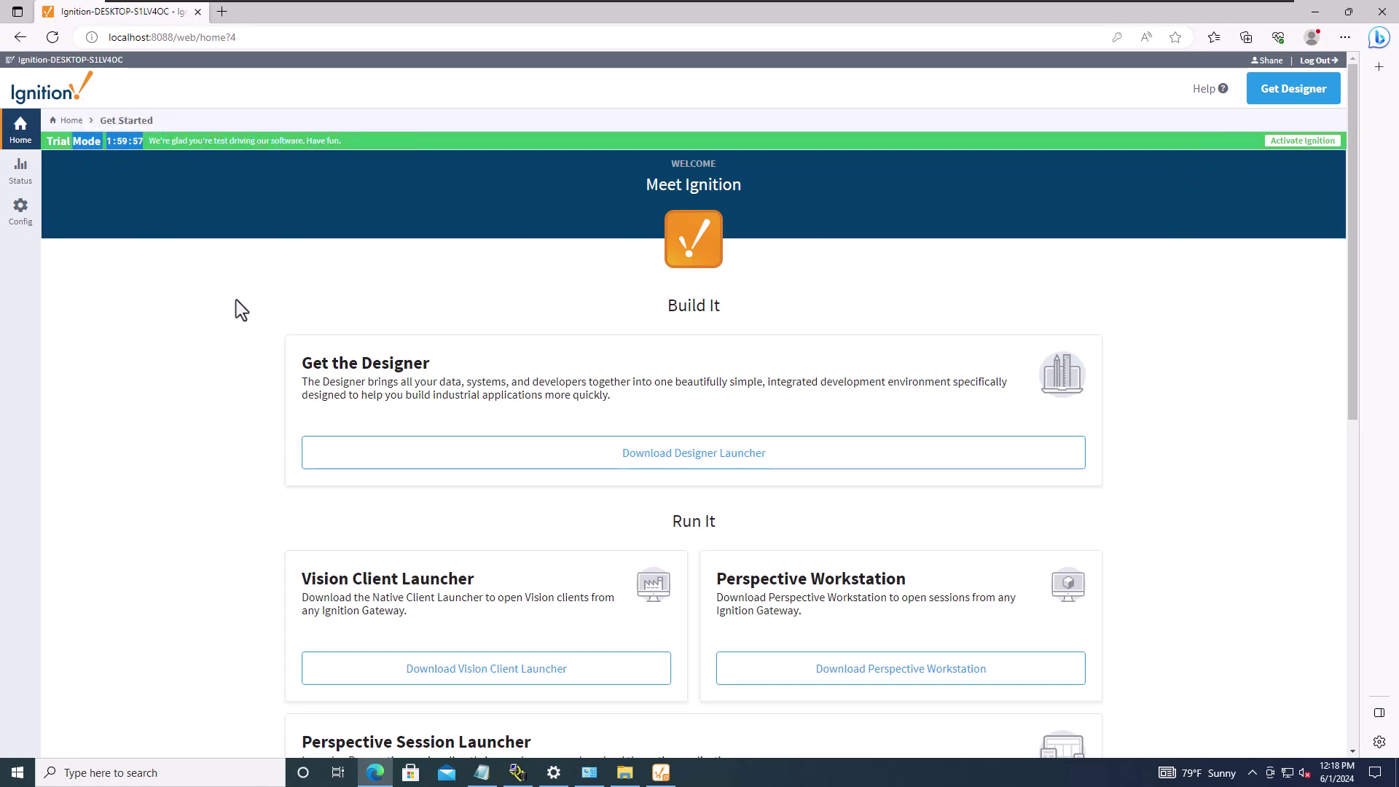
pyautogui.click(662, 773)
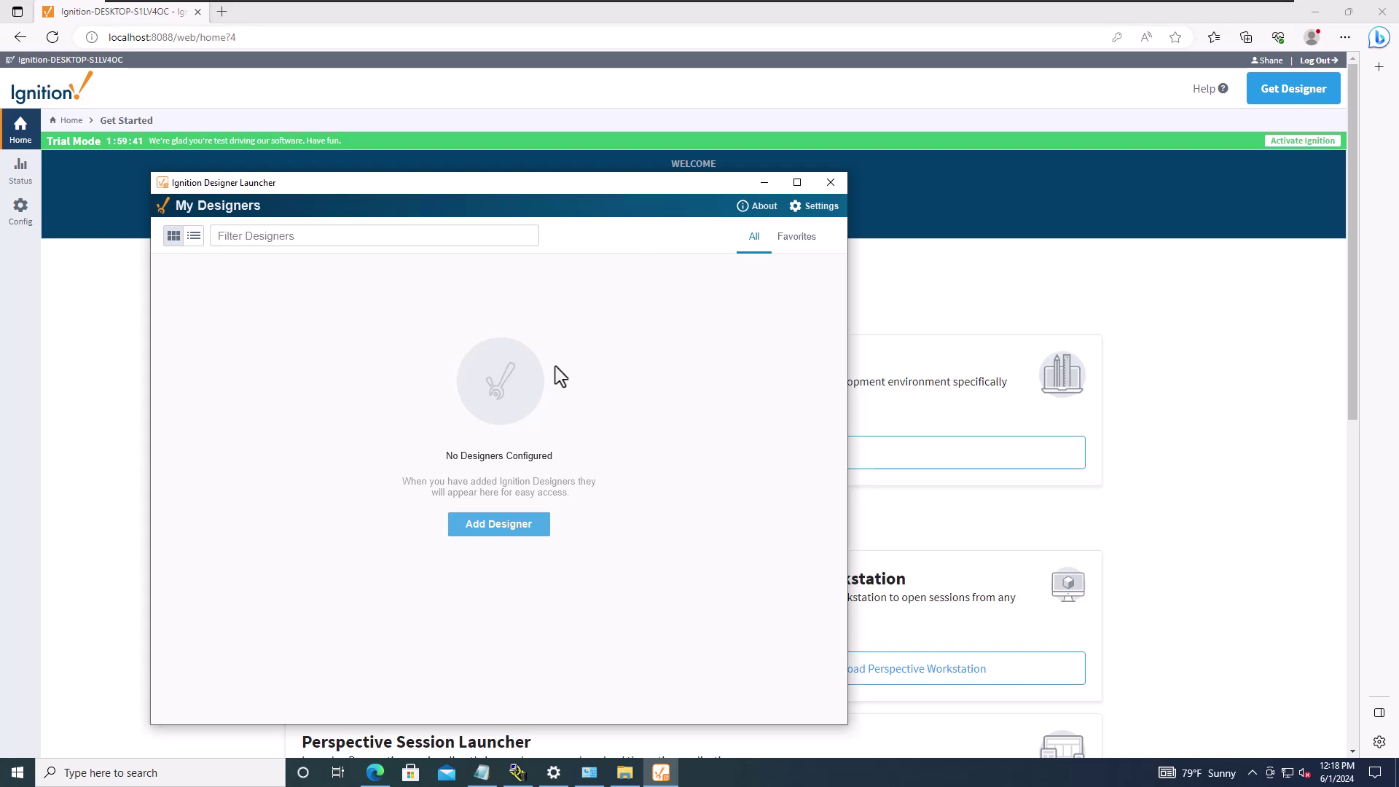
pyautogui.click(481, 773)
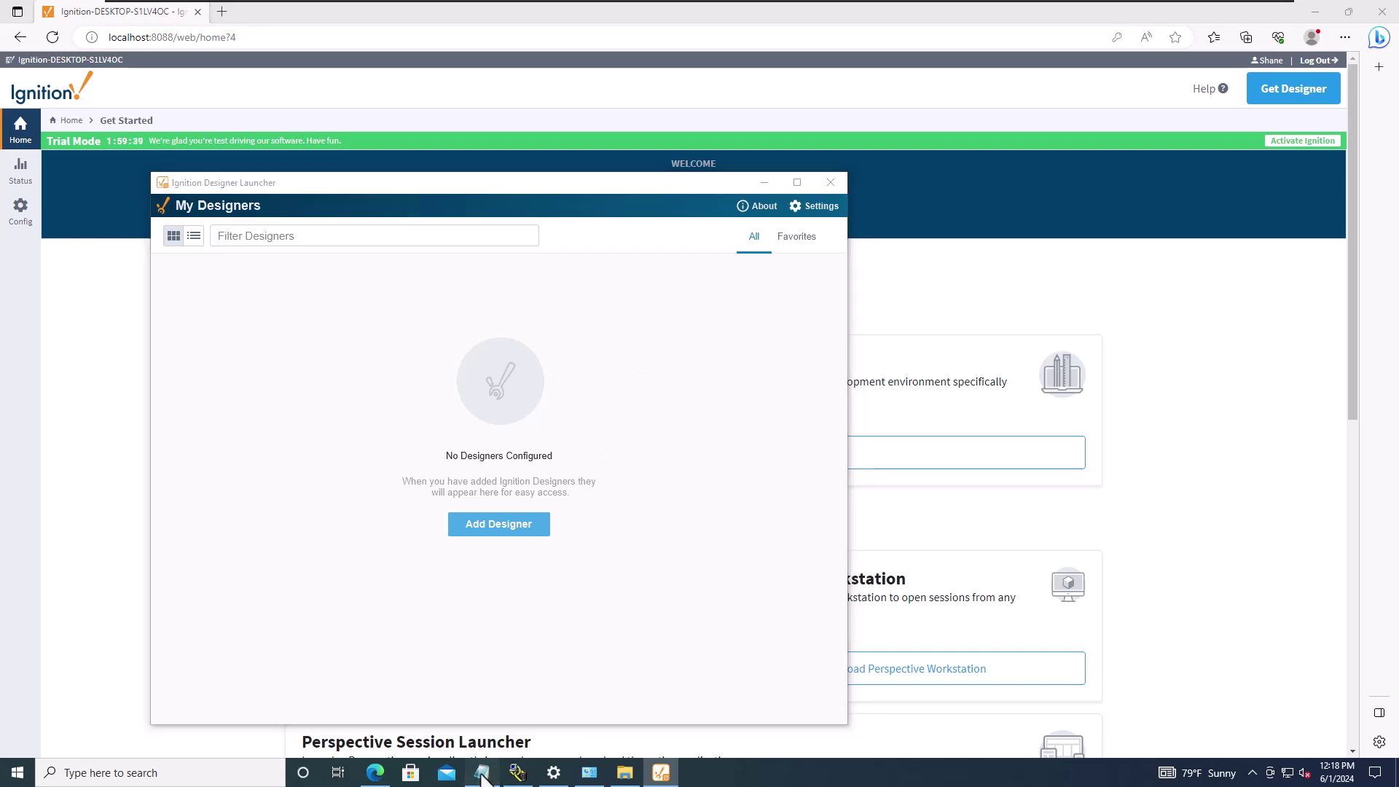
pyautogui.click(676, 516)
pyautogui.moveTo(692, 484); pyautogui.dragTo(578, 491)
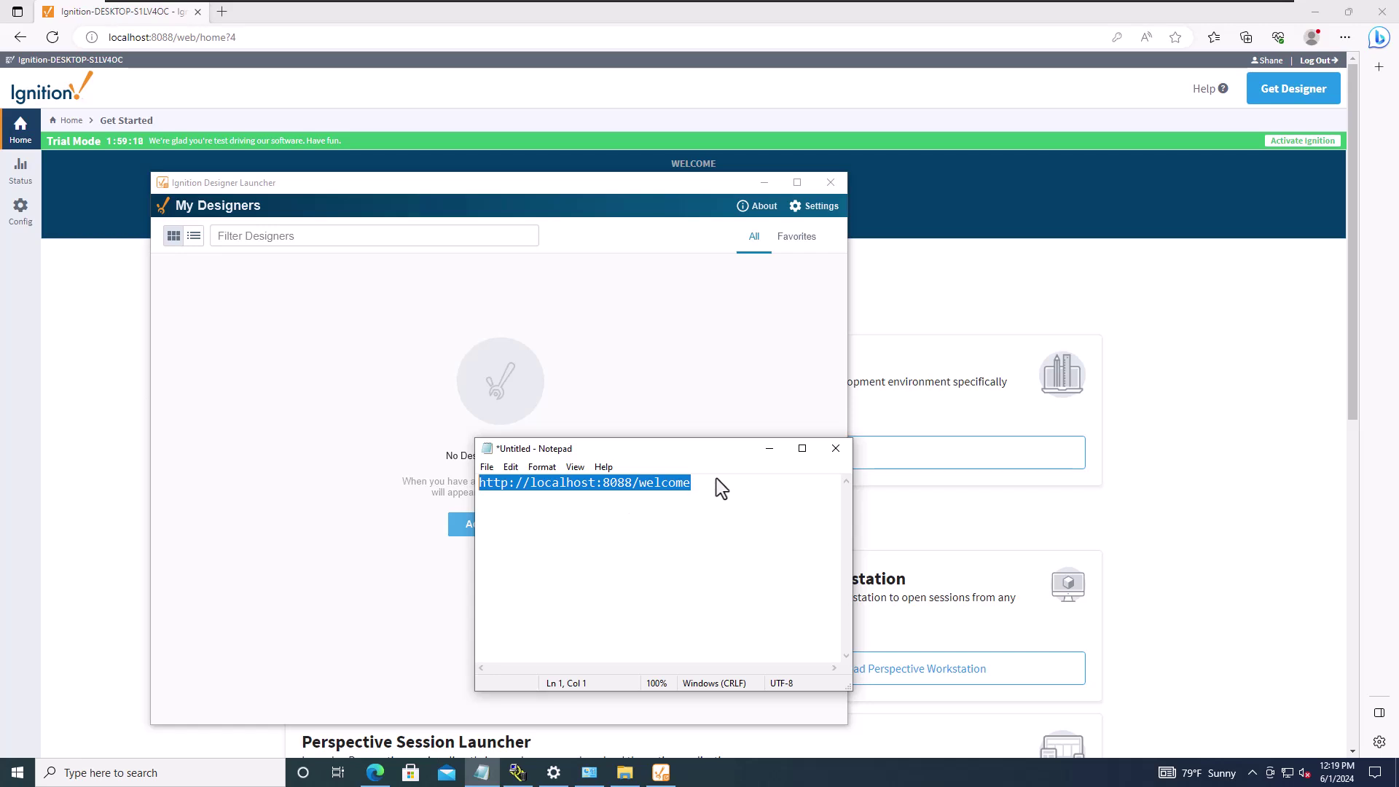
pyautogui.moveTo(715, 482); pyautogui.dragTo(402, 503)
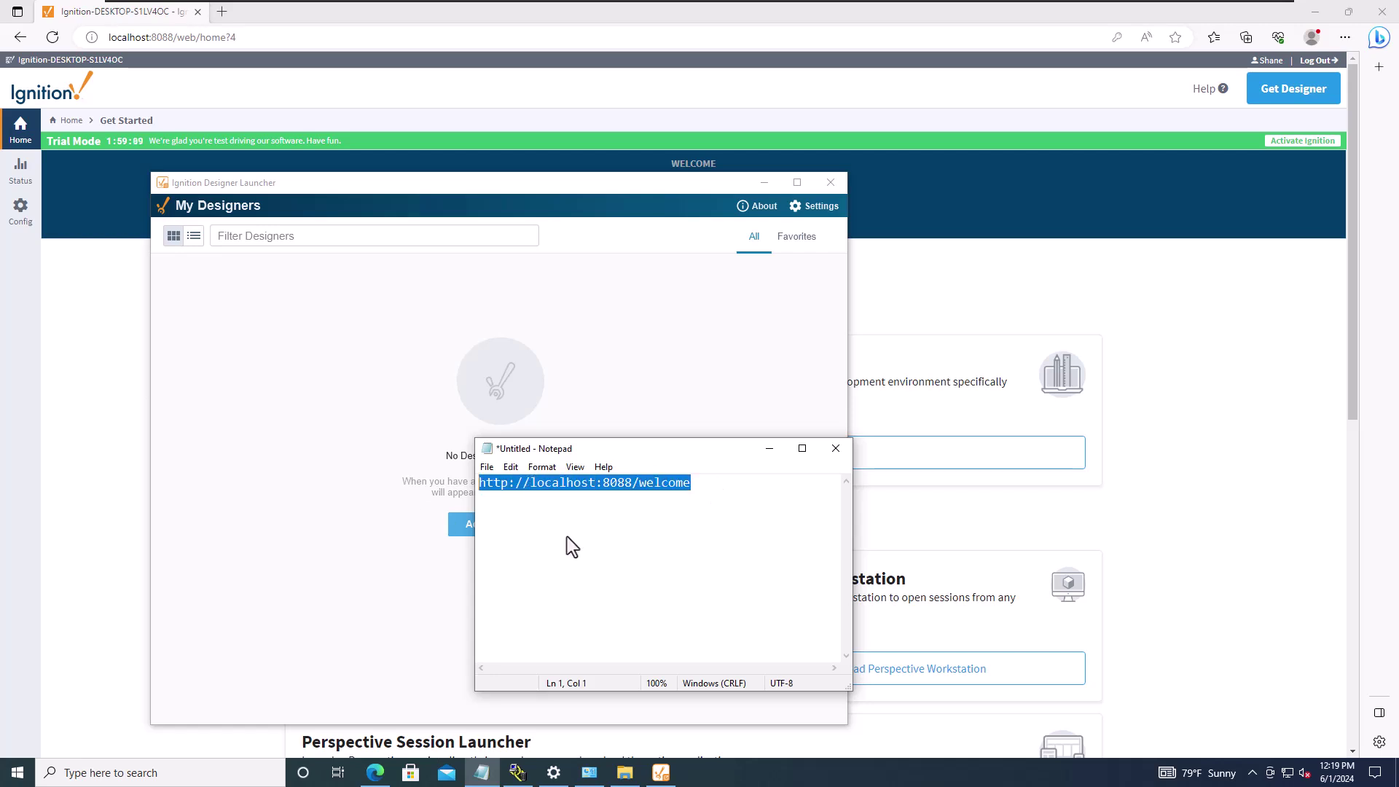